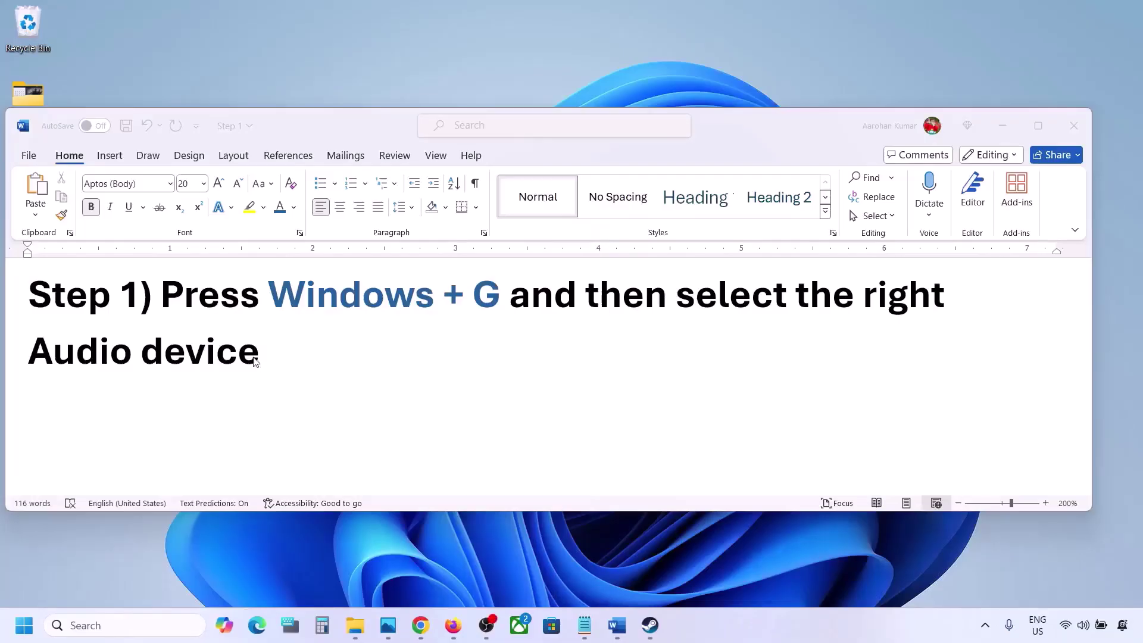
Highlight the Step 1 instruction in Word, then open the Xbox Game Bar with Windows+G
drag(163, 296, 272, 341)
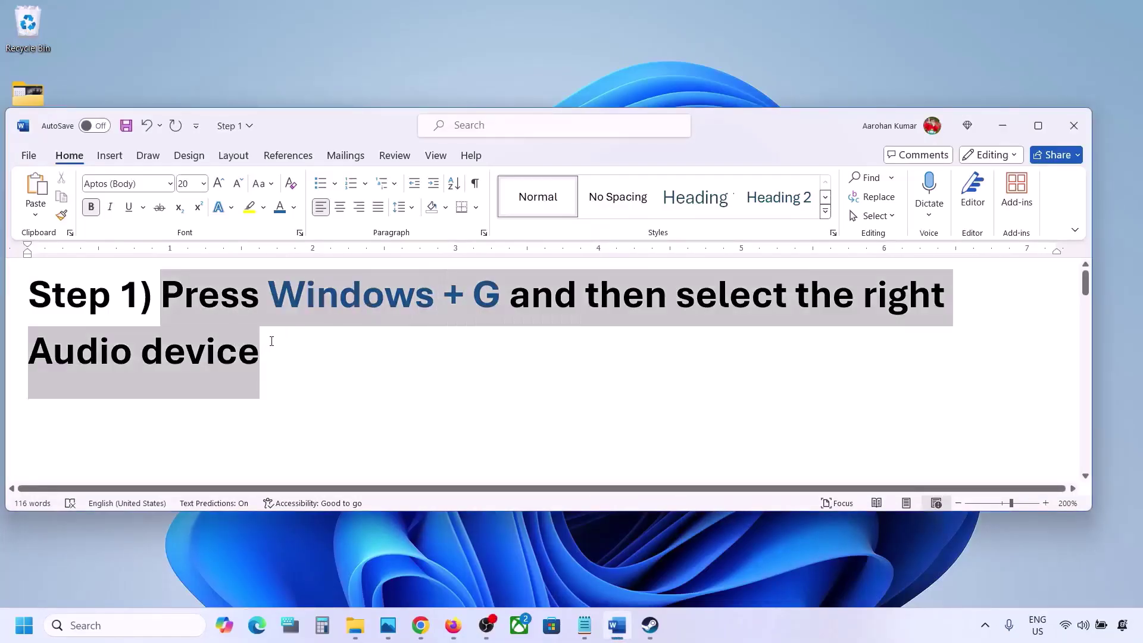
click(323, 368)
key(super+g)
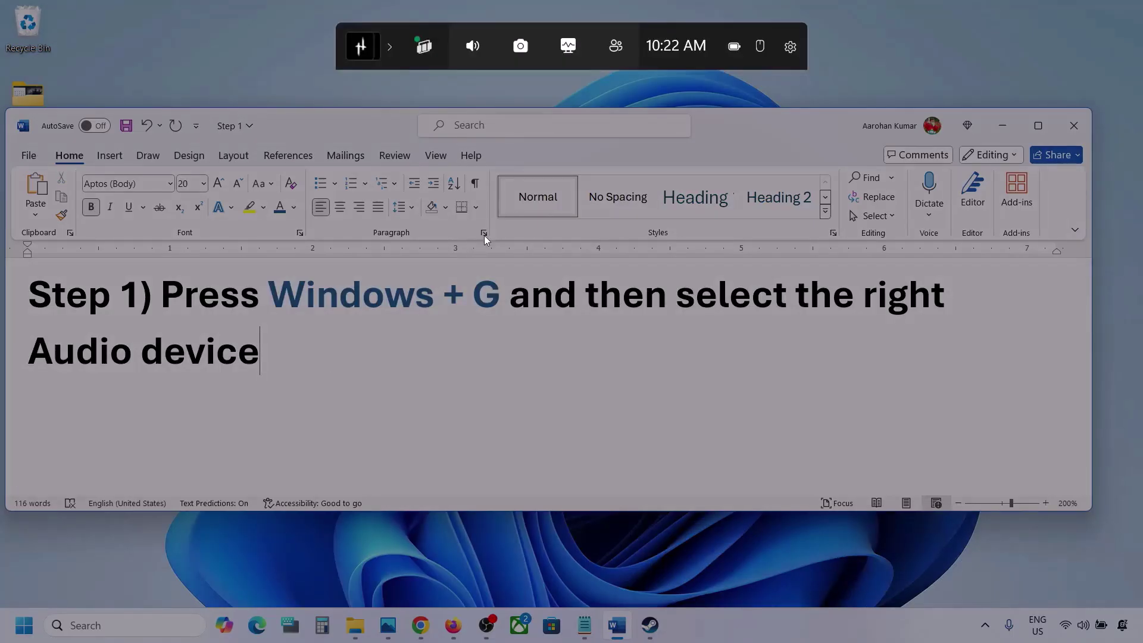
In the Audio widget, make Speakers (Realtek(R) Audio) the default output device
click(473, 48)
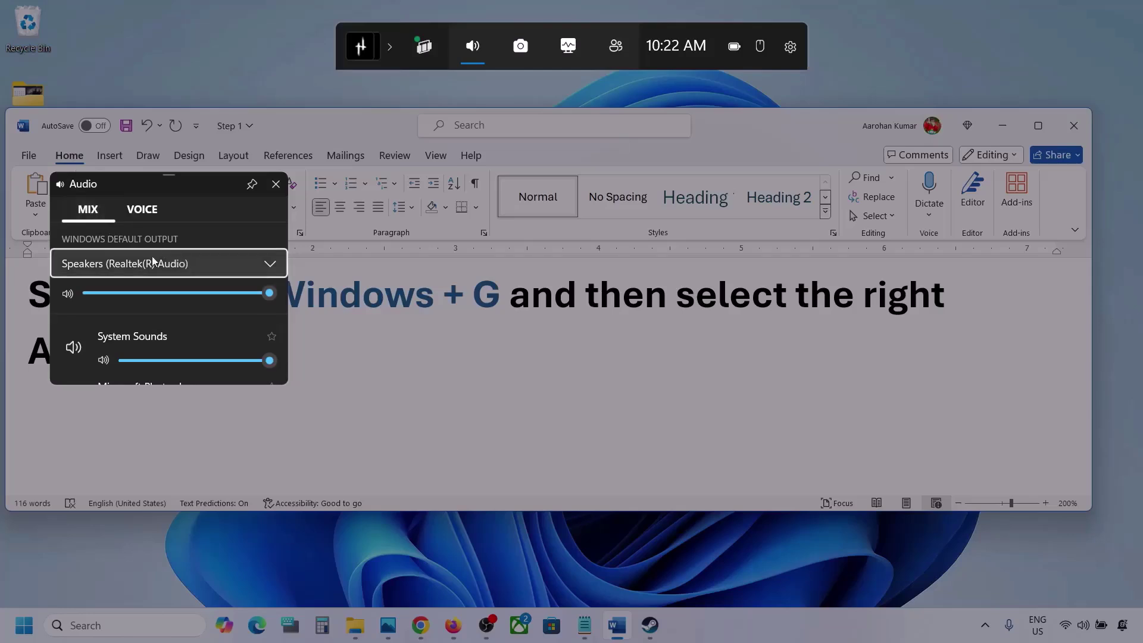
click(271, 265)
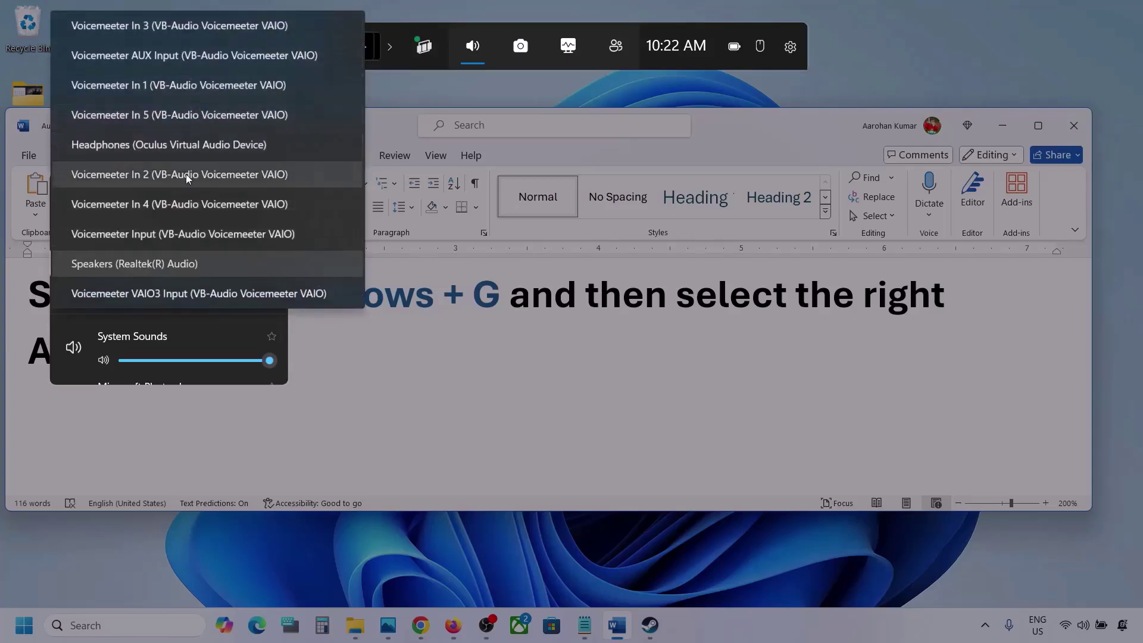
click(177, 265)
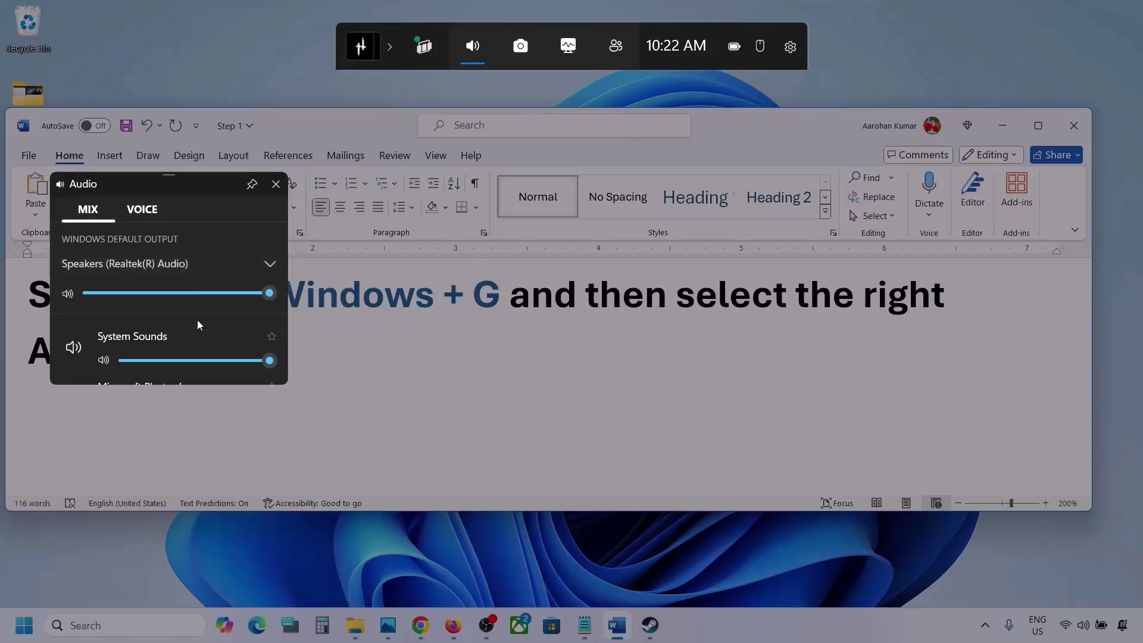
Enlarge the mixer and test the Microsoft Photos Legacy and Firefox volumes, leaving both at 100
scroll(198, 334, down, 1)
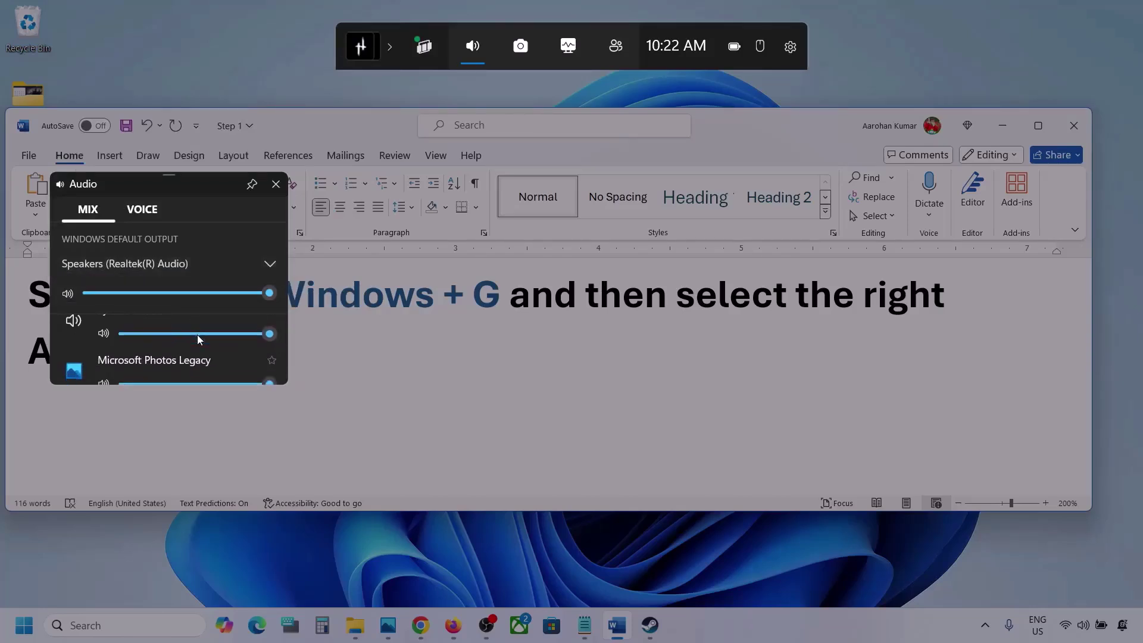
drag(186, 387, 187, 524)
scroll(172, 412, up, 1)
scroll(173, 417, down, 1)
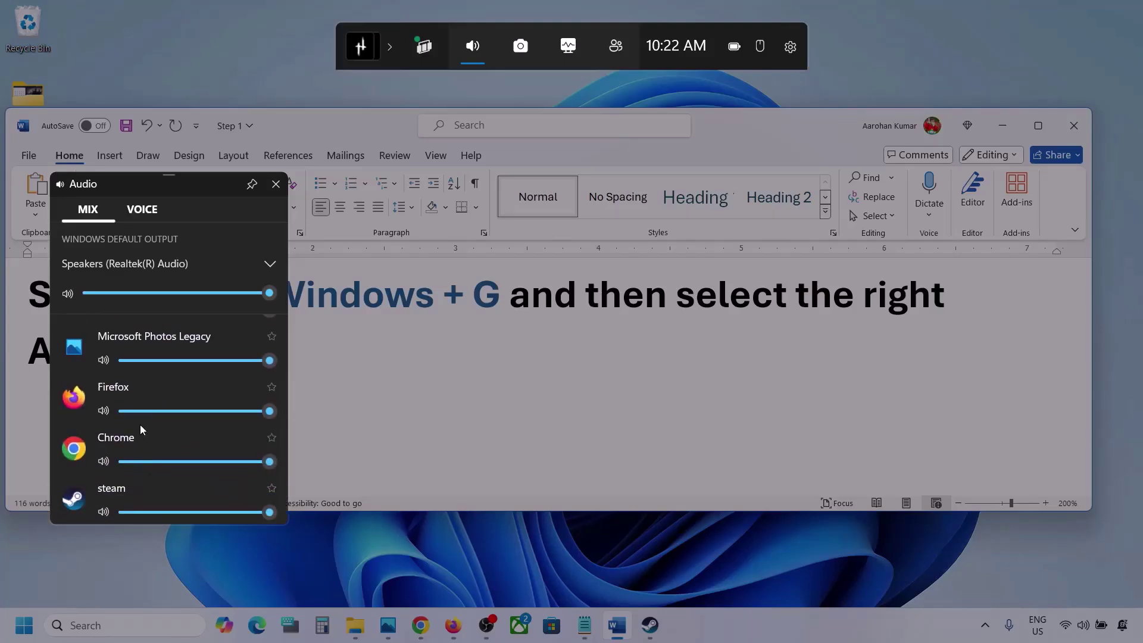
scroll(140, 423, up, 1)
mouse_move(272, 411)
mouse_down()
mouse_move(181, 416)
mouse_move(280, 409)
mouse_up()
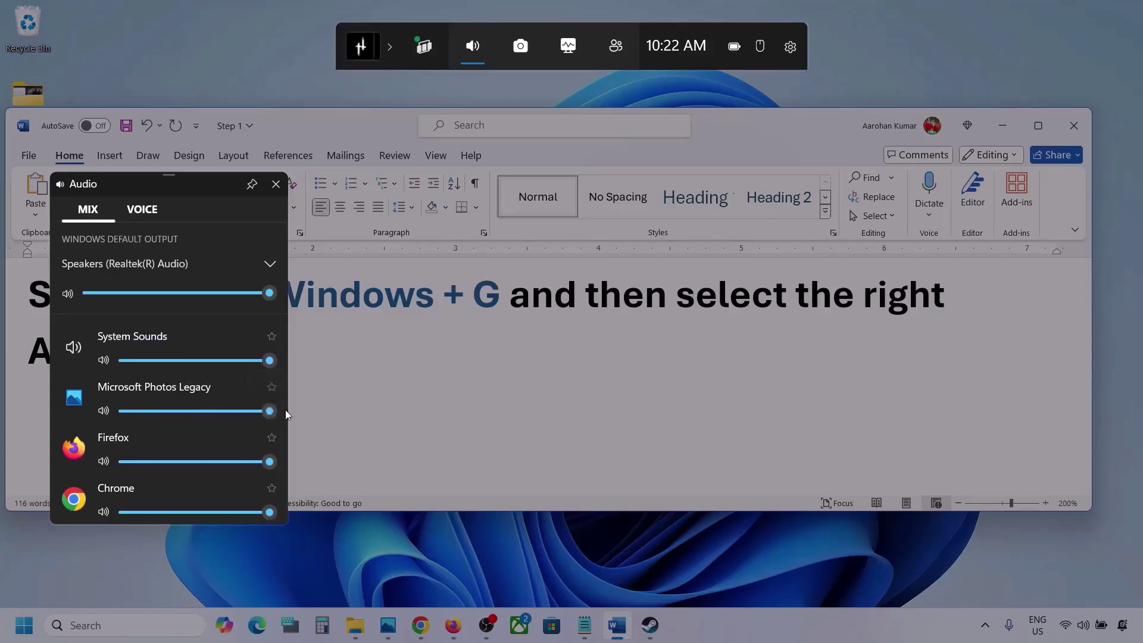
scroll(211, 429, down, 1)
mouse_move(270, 411)
mouse_down()
mouse_move(231, 415)
mouse_move(290, 418)
mouse_up()
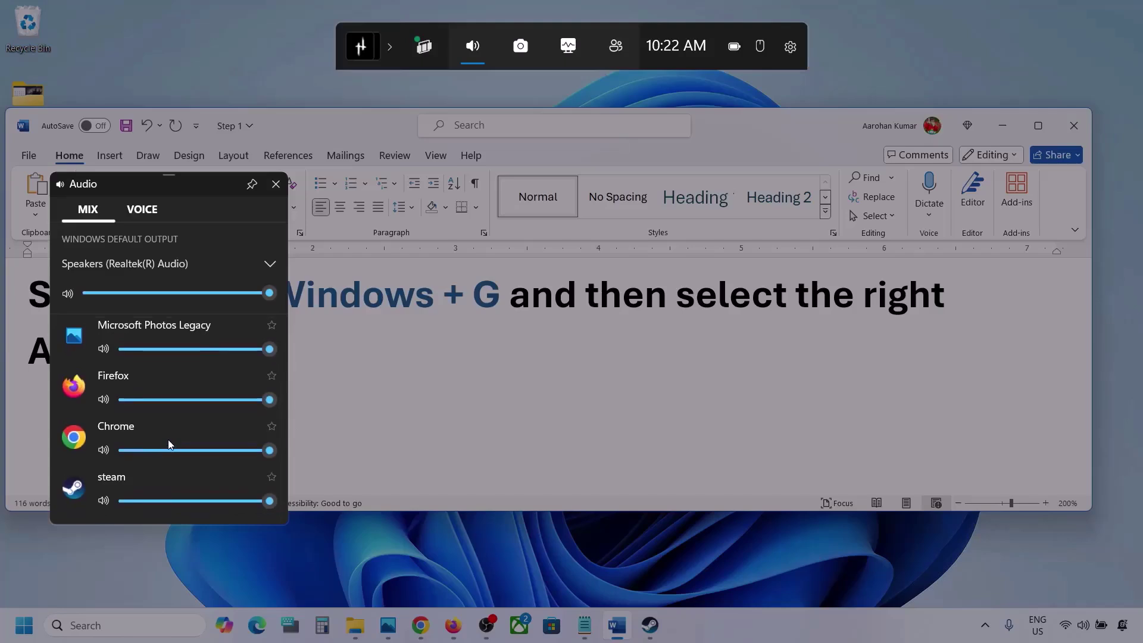
scroll(147, 466, up, 1)
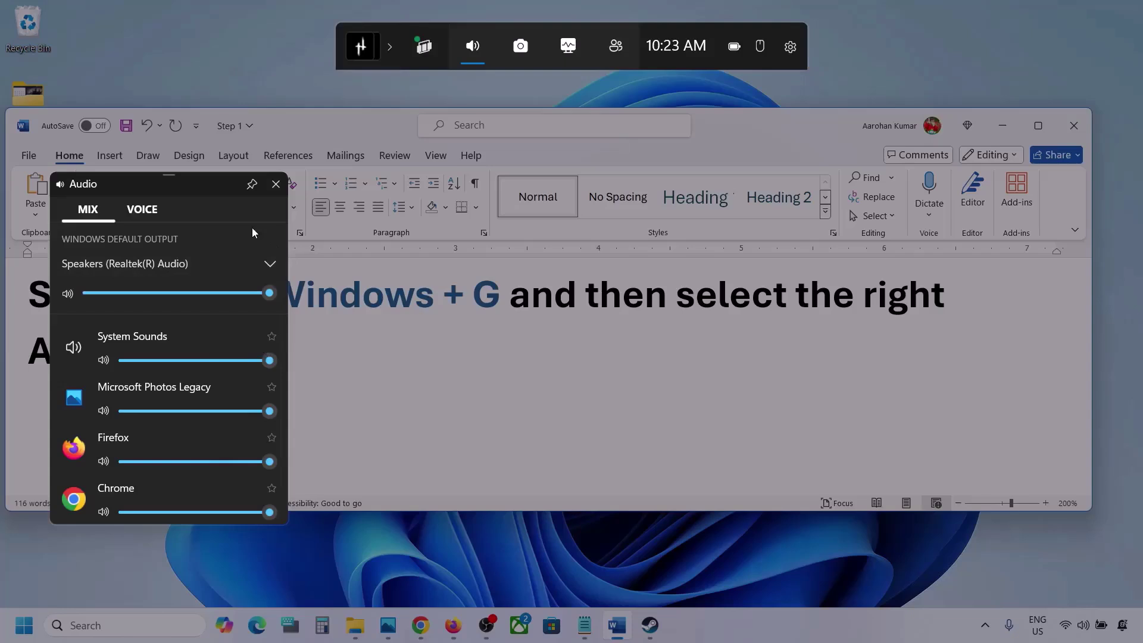
On the Voice tab, set input to Microphone Array and communications output to Speakers (Realtek(R) Audio)
click(141, 209)
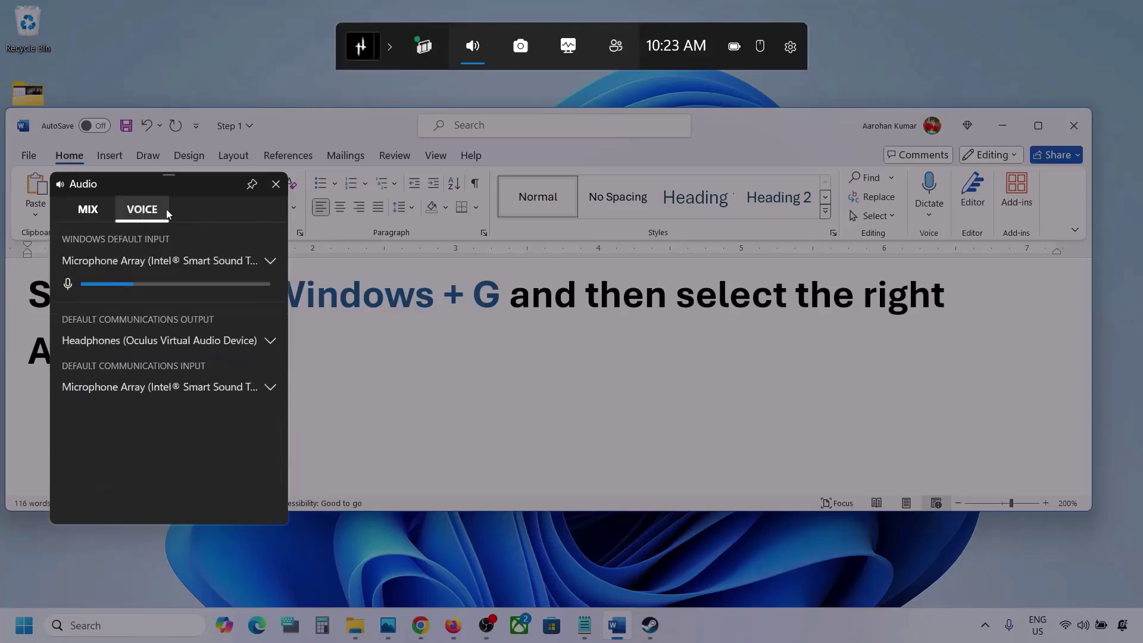
click(274, 260)
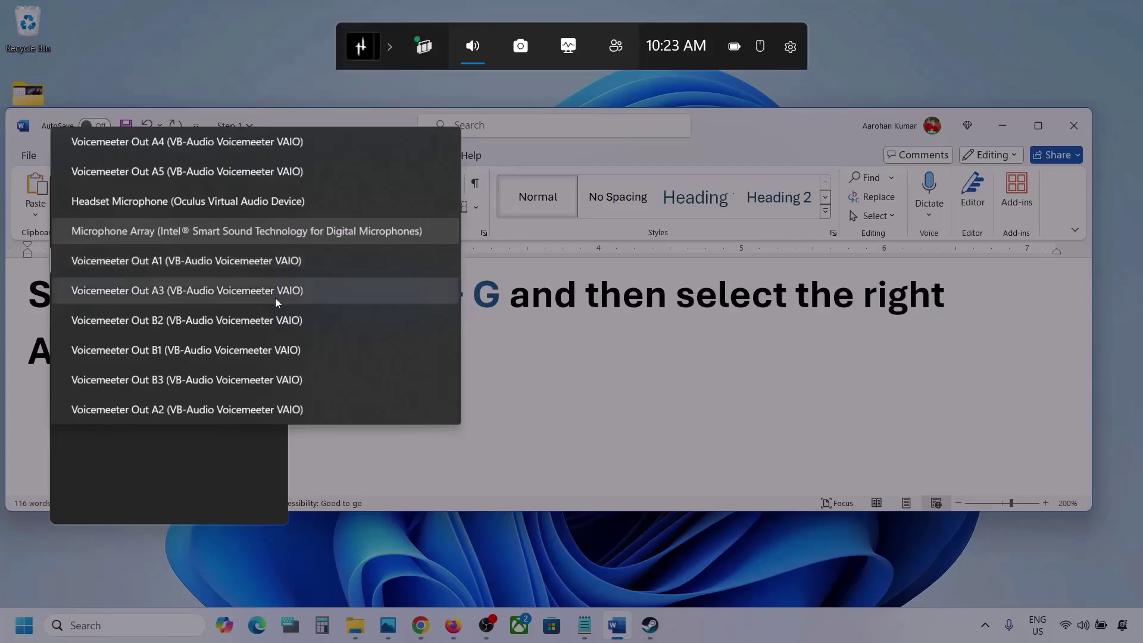
click(270, 233)
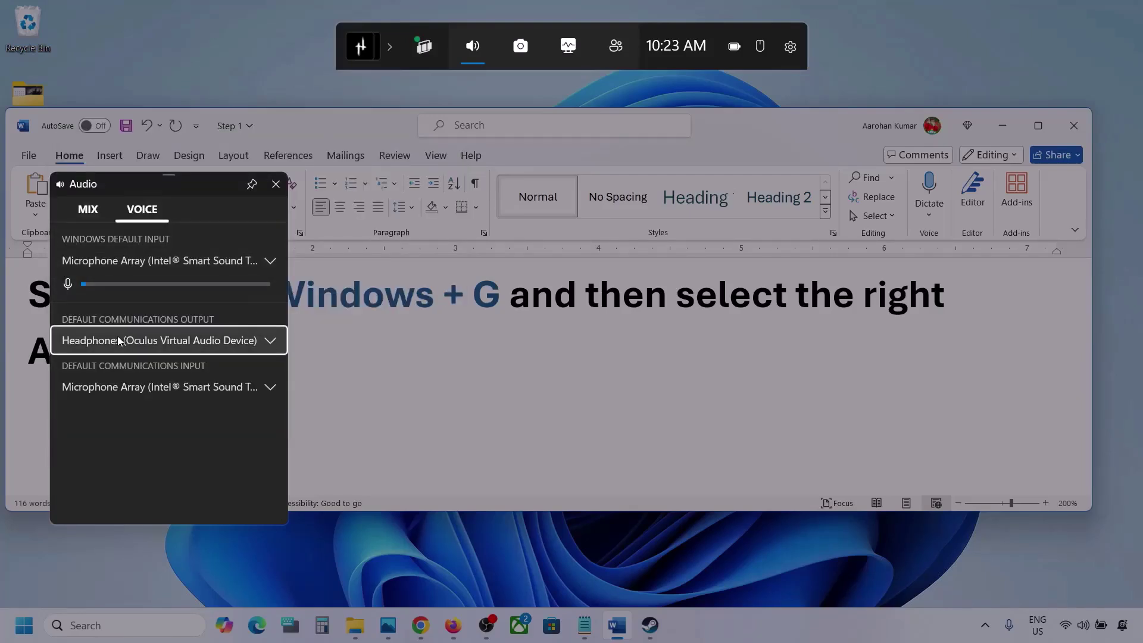
click(270, 342)
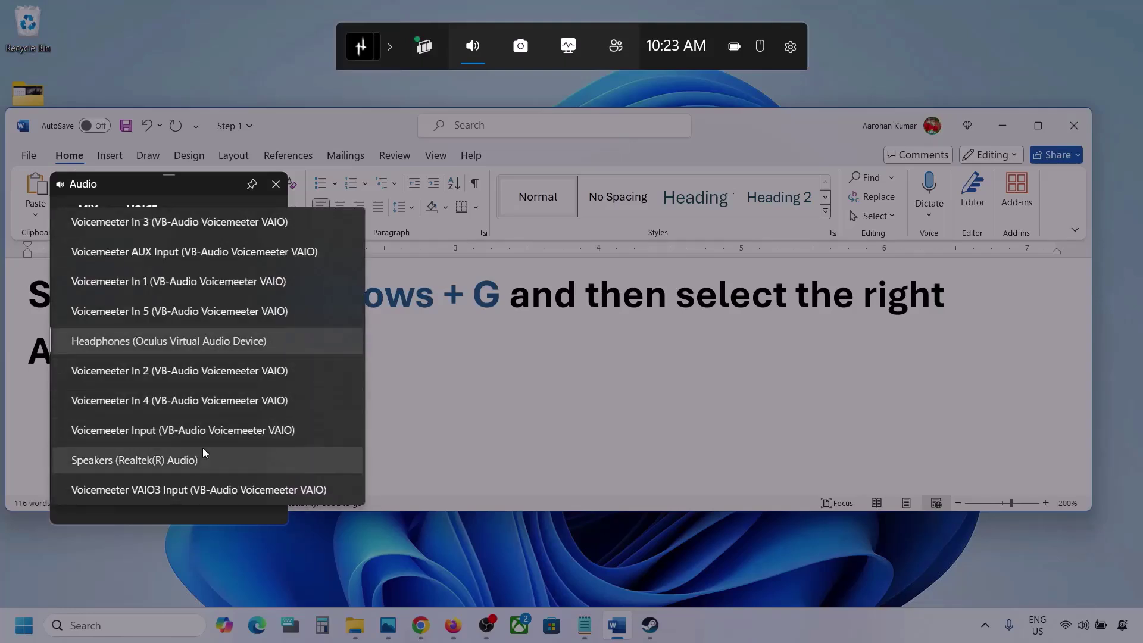
click(180, 460)
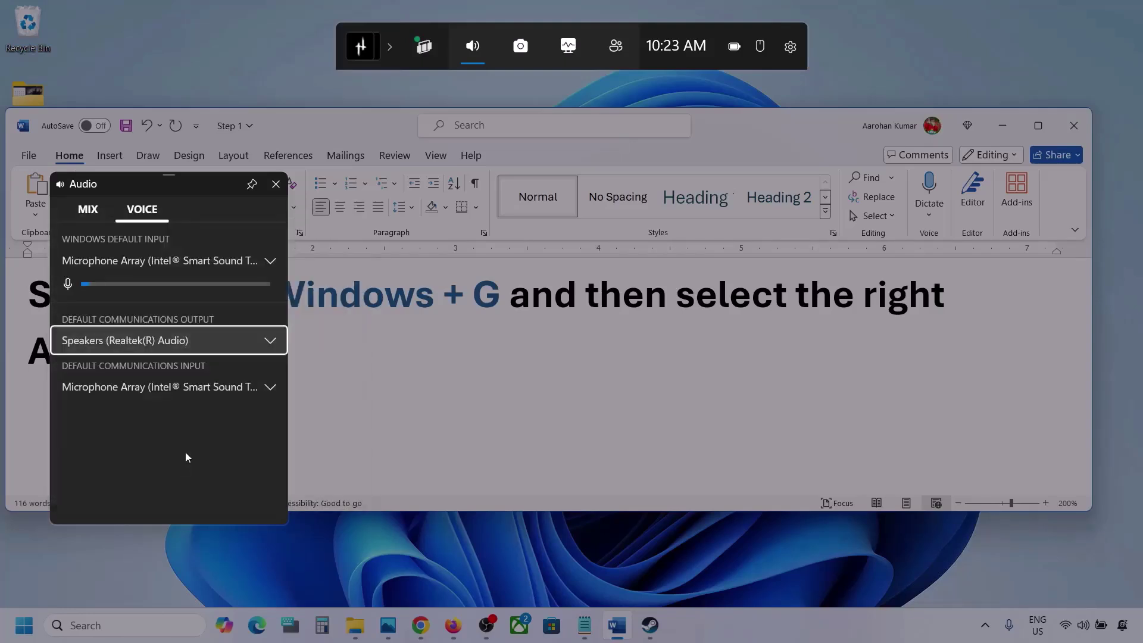
Set communications input to Microphone Array, then close the Audio widget and Game Bar
click(269, 388)
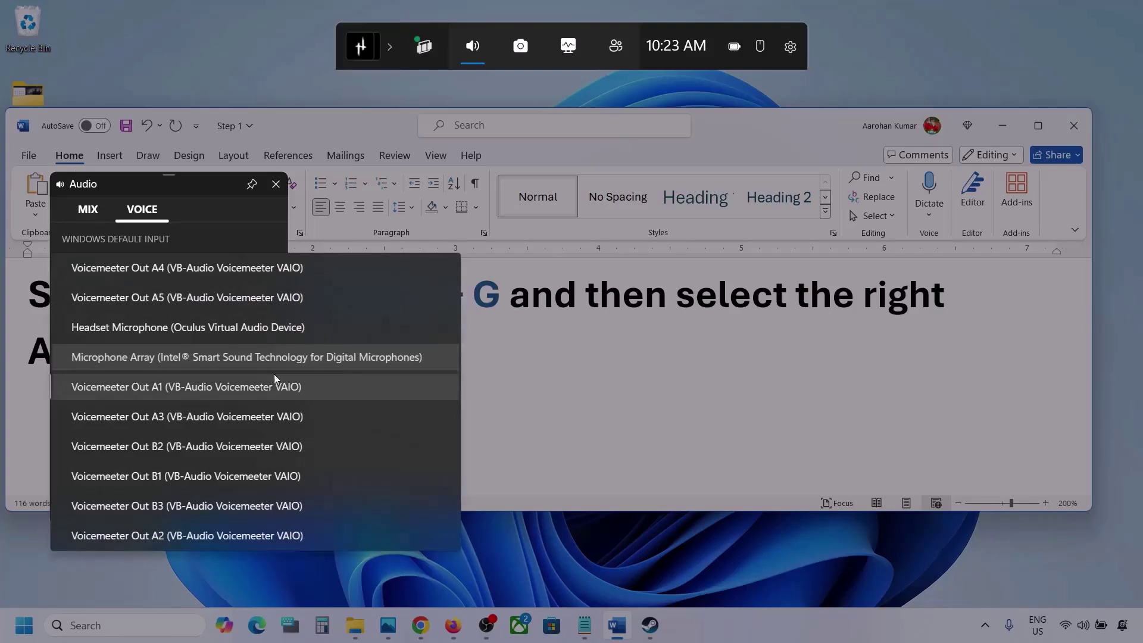
click(310, 356)
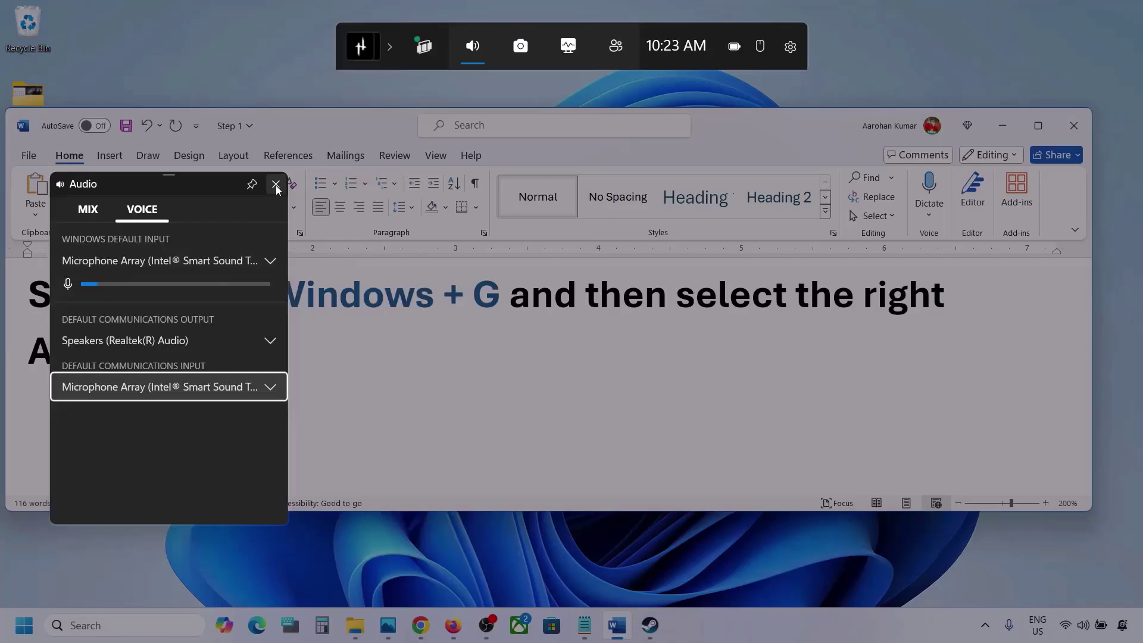
click(275, 185)
click(620, 88)
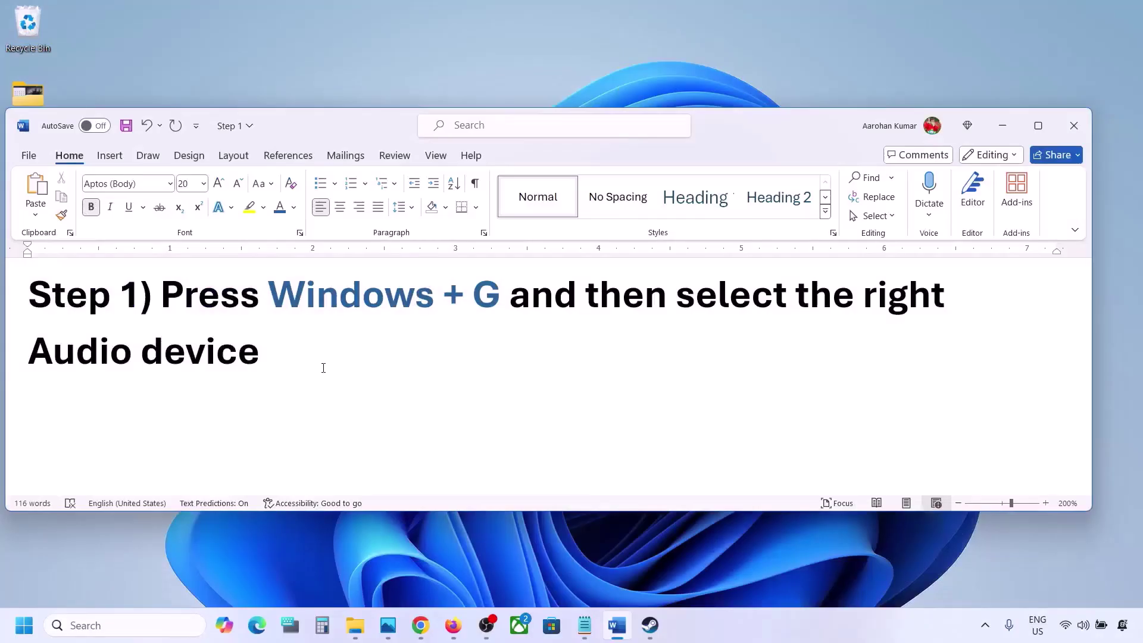
Scroll Word to Step 2, highlight 'Make sure volume is not mute', then minimize the document
key(super)
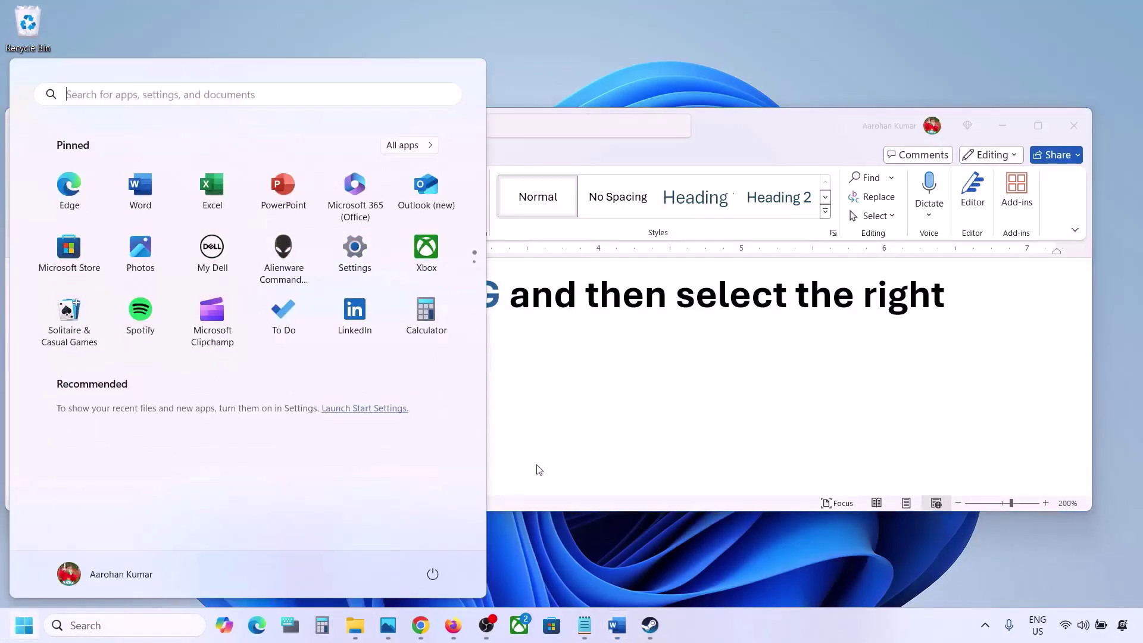
click(539, 470)
scroll(537, 465, down, 5)
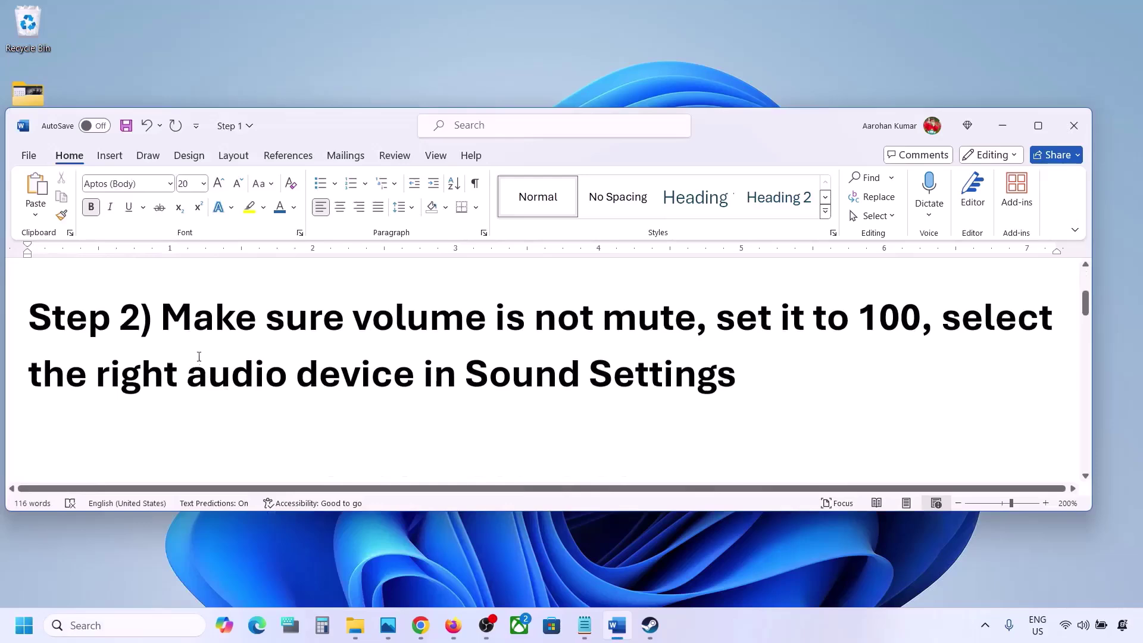
drag(177, 330, 695, 330)
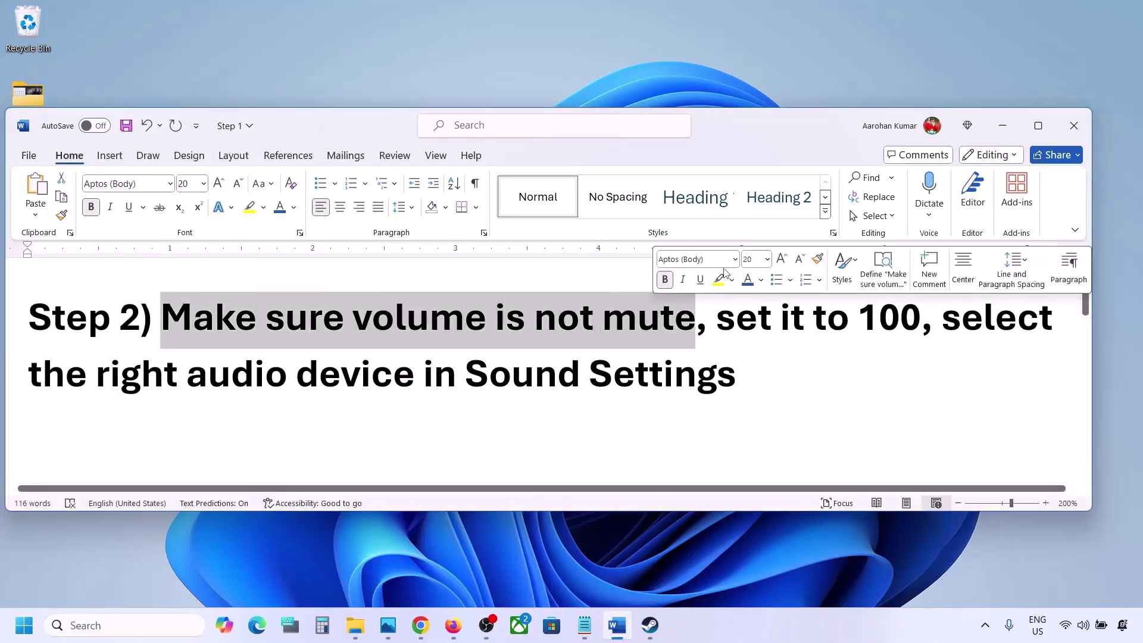
click(1003, 125)
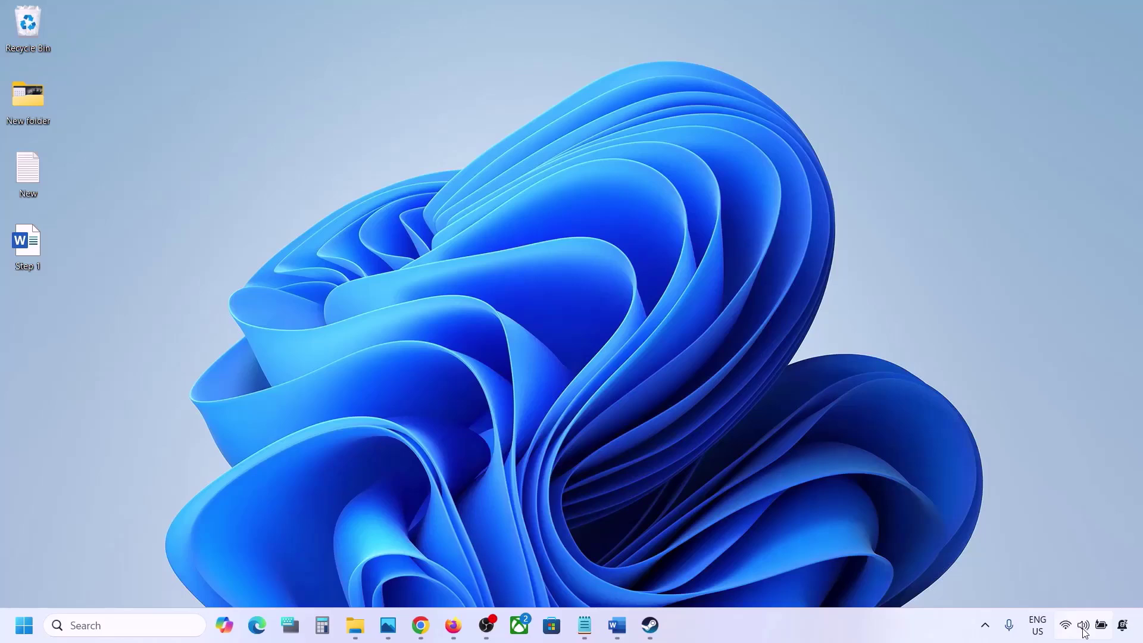
mouse_move(1087, 629)
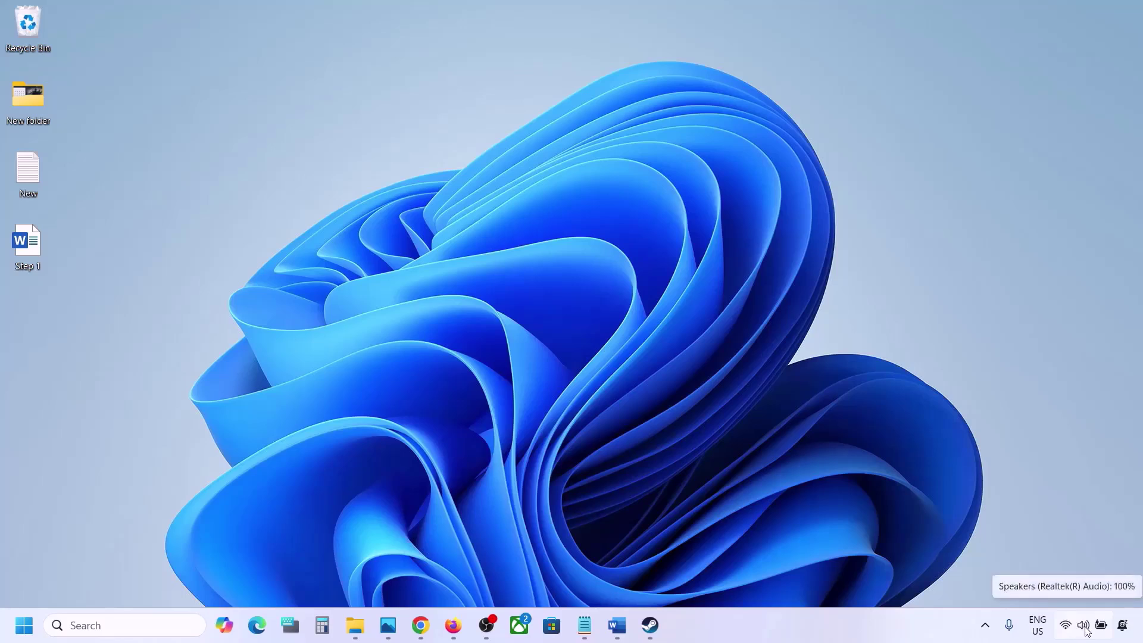
right_click(1085, 626)
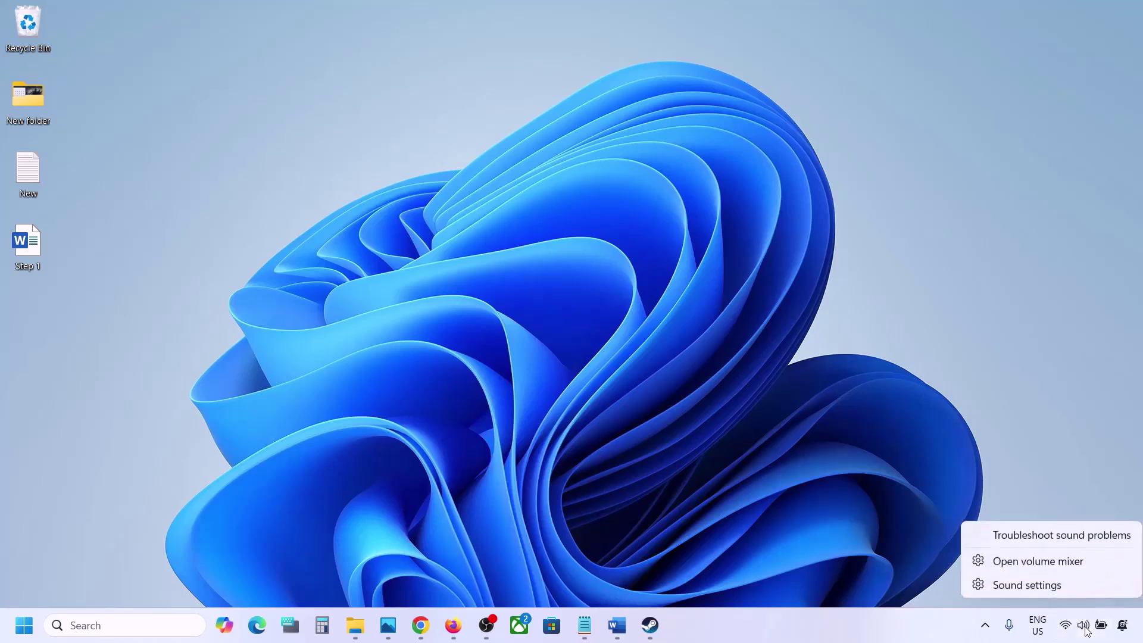
click(1051, 570)
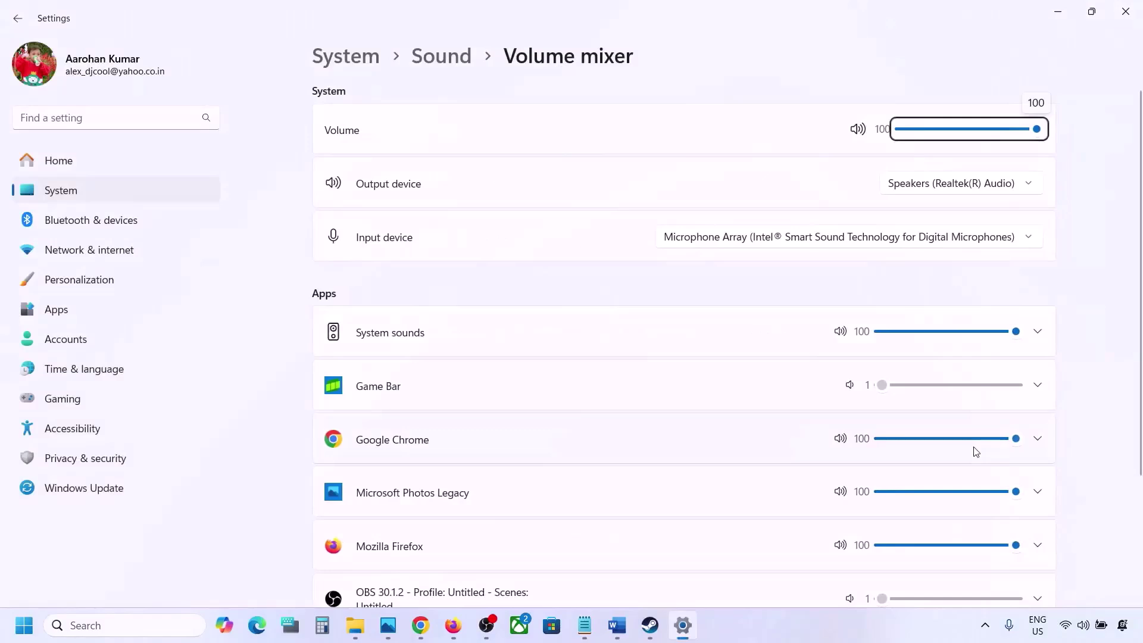
scroll(711, 424, down, 2)
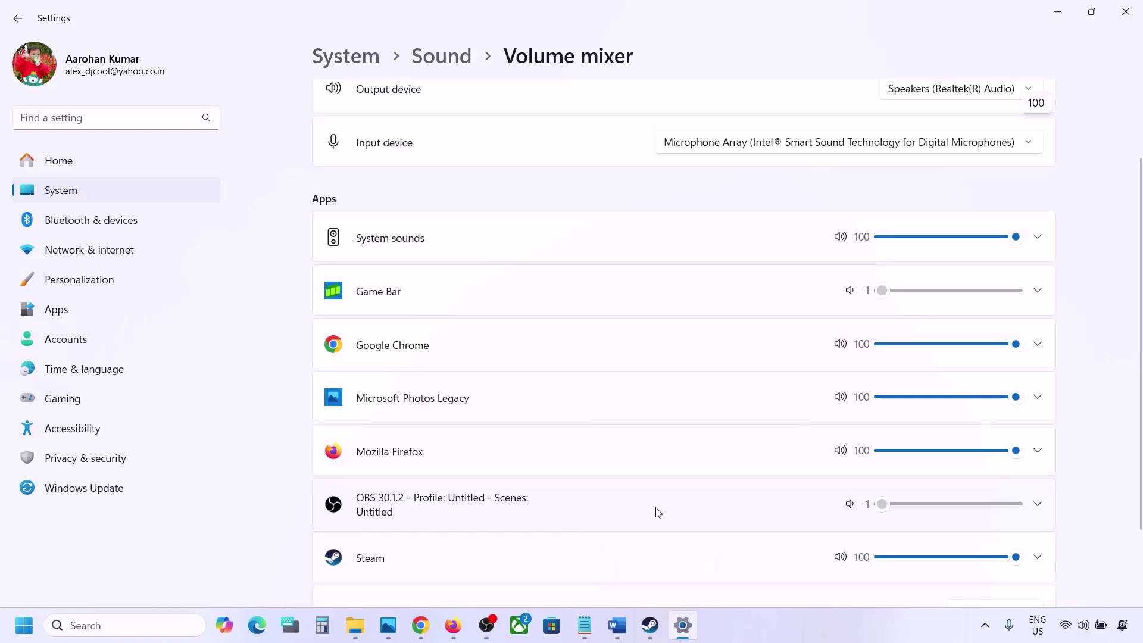
scroll(658, 512, down, 1)
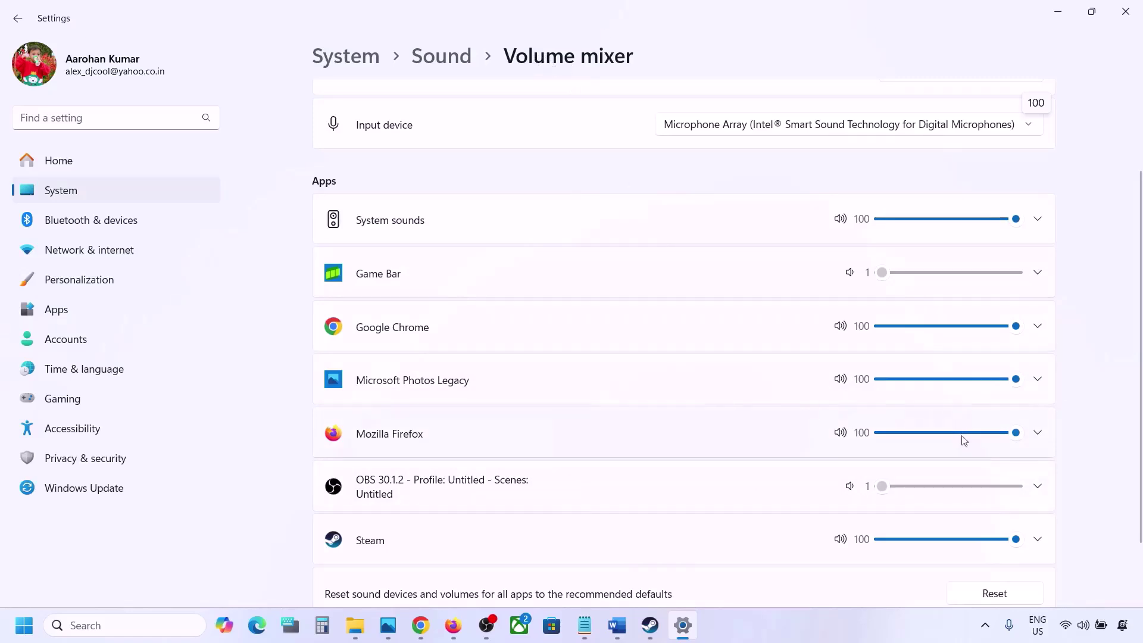
mouse_move(1014, 541)
mouse_down()
mouse_move(927, 550)
mouse_move(1017, 540)
mouse_up()
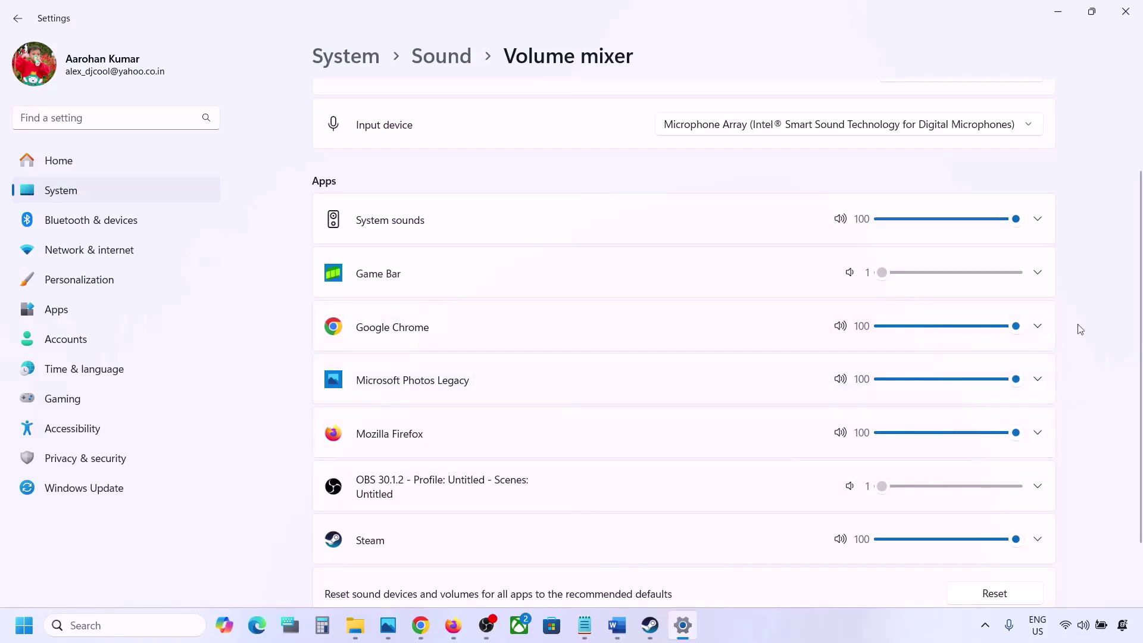
click(1137, 7)
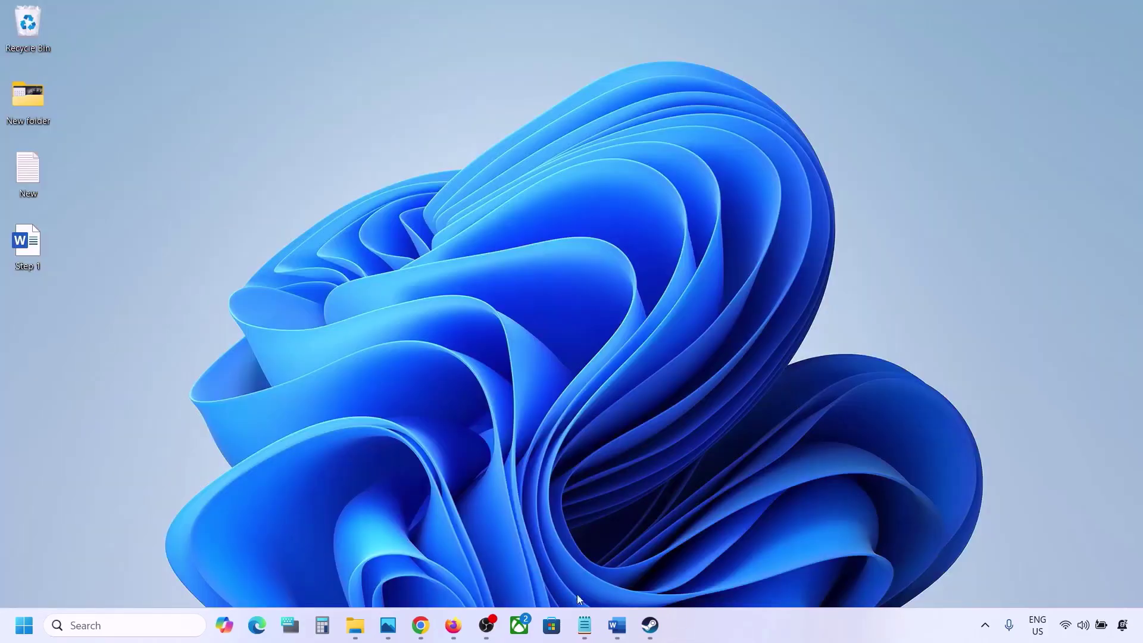
Restore the Word guide, then open Sound settings from the tray volume icon's menu
click(617, 625)
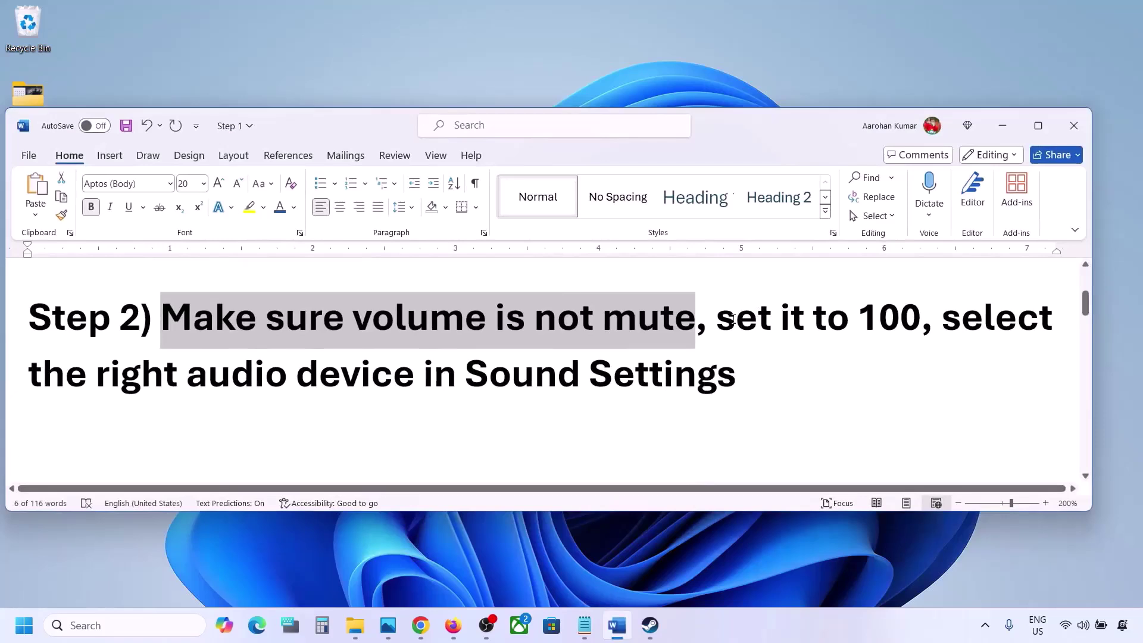
drag(94, 387, 736, 381)
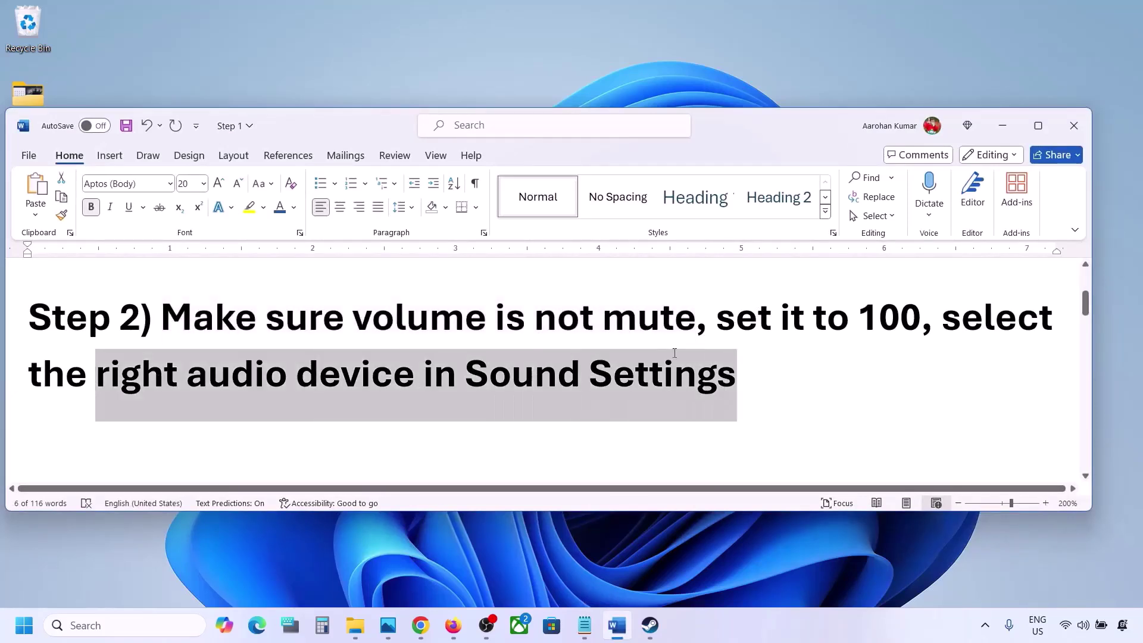
right_click(1082, 630)
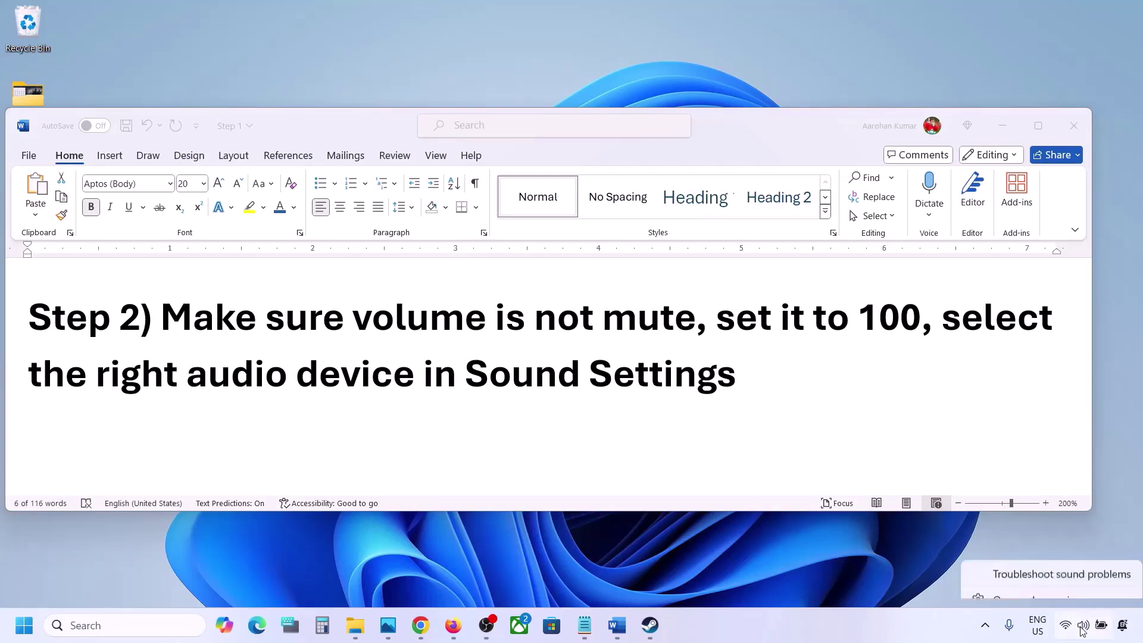
click(1051, 587)
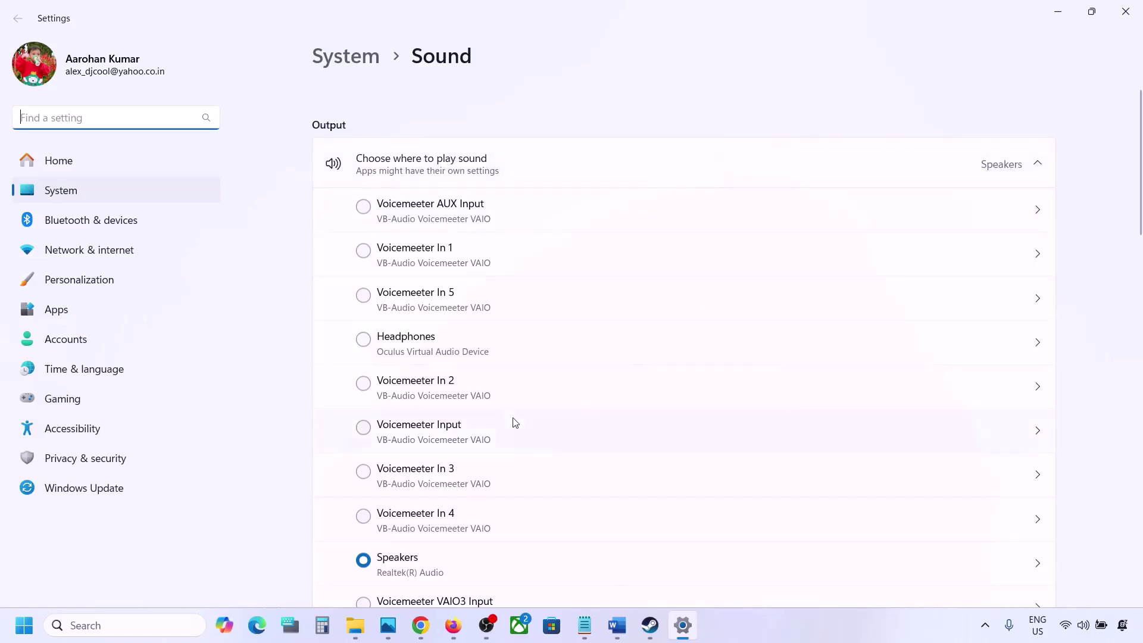
scroll(512, 423, down, 2)
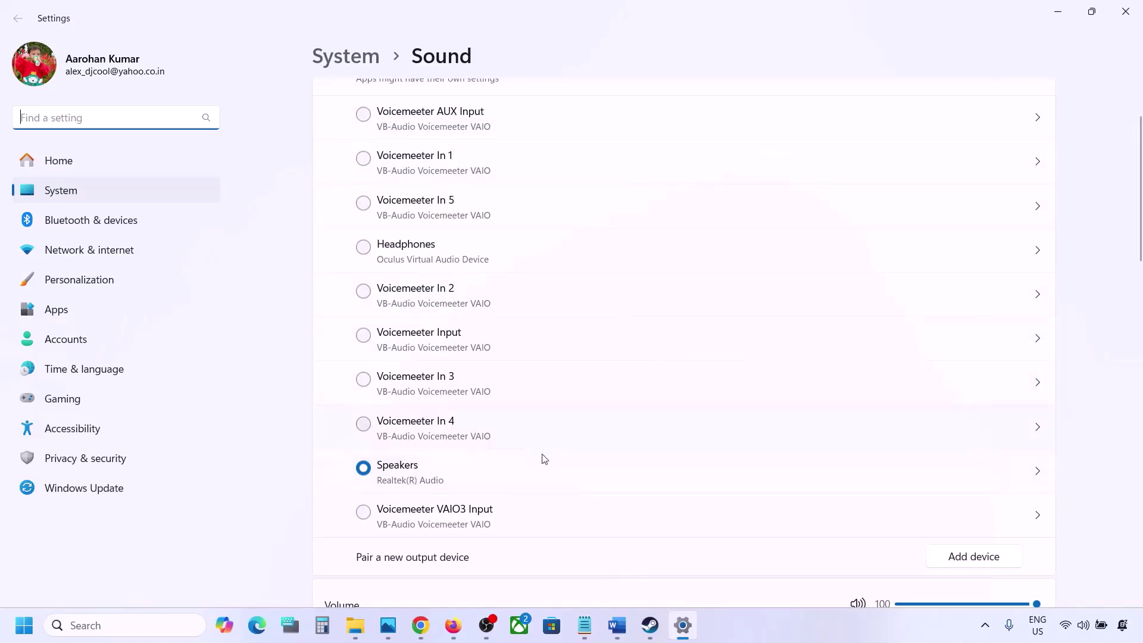
click(417, 474)
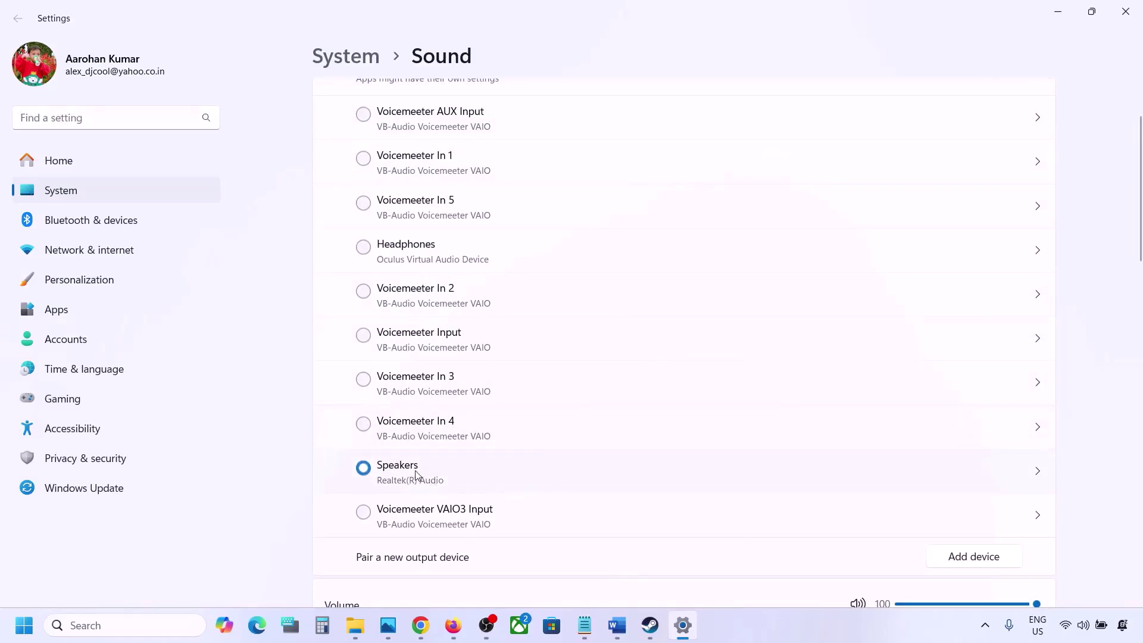
scroll(437, 477, down, 5)
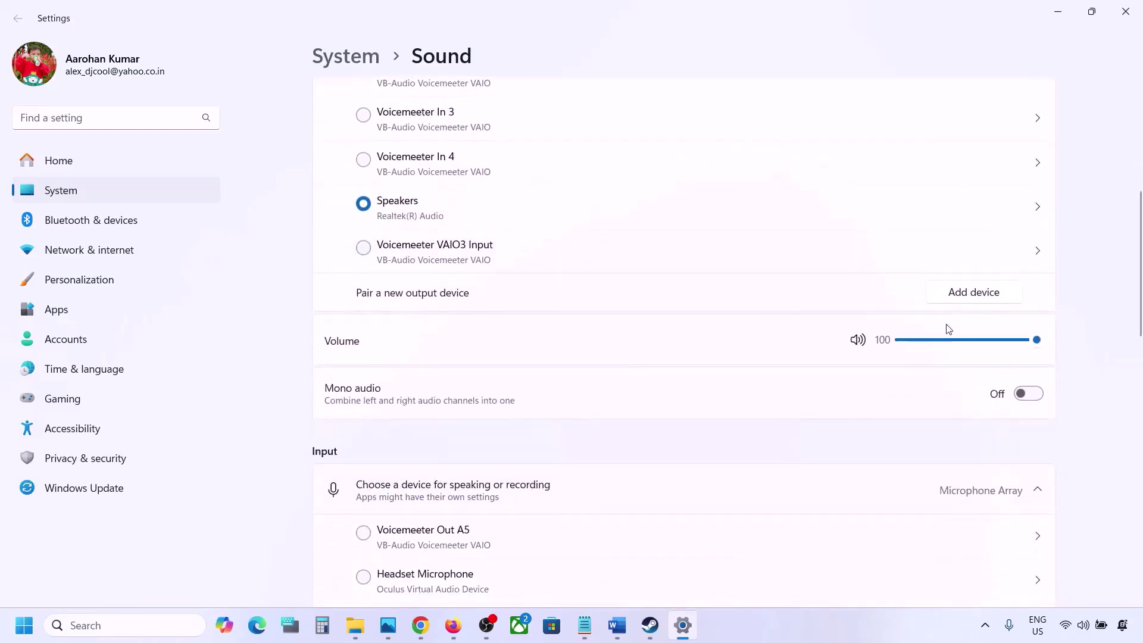
scroll(755, 427, down, 4)
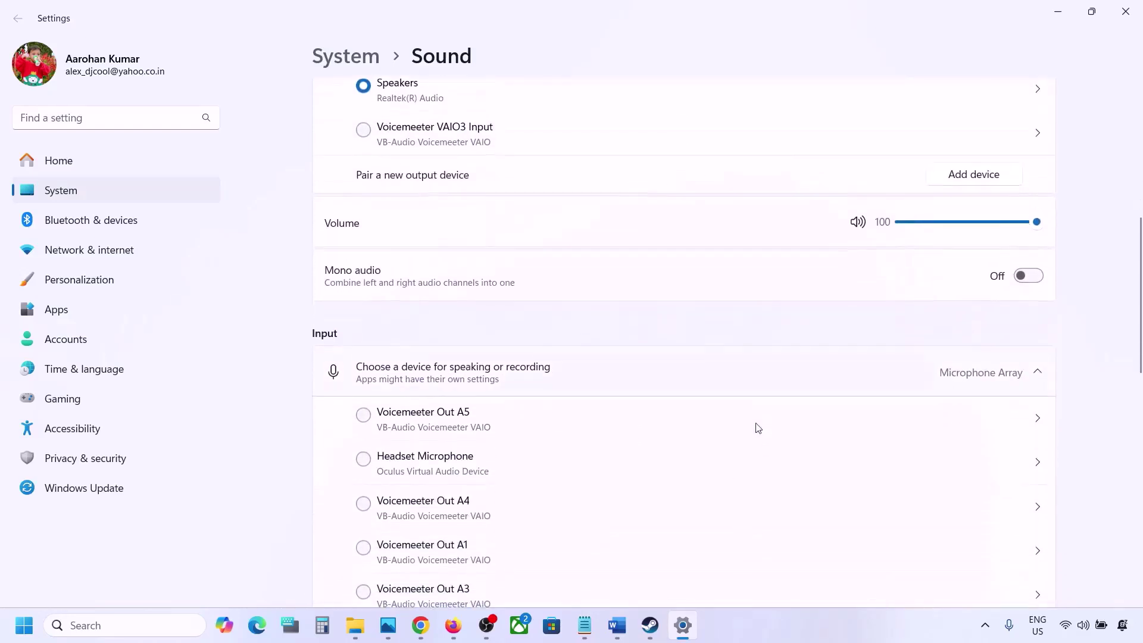
scroll(758, 428, down, 3)
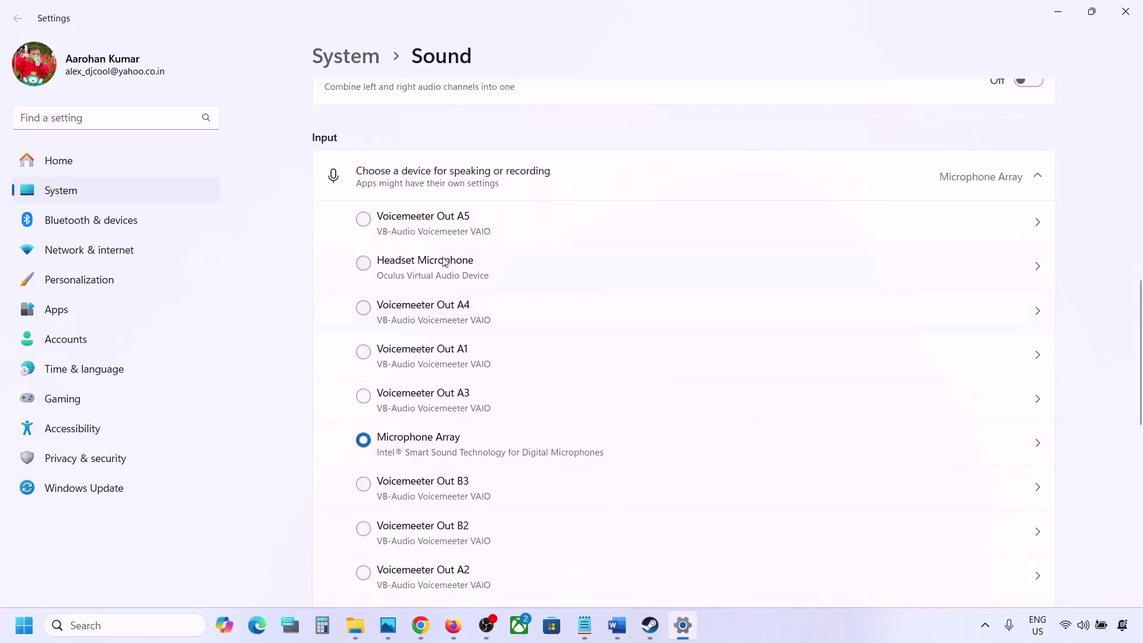
scroll(571, 440, down, 1)
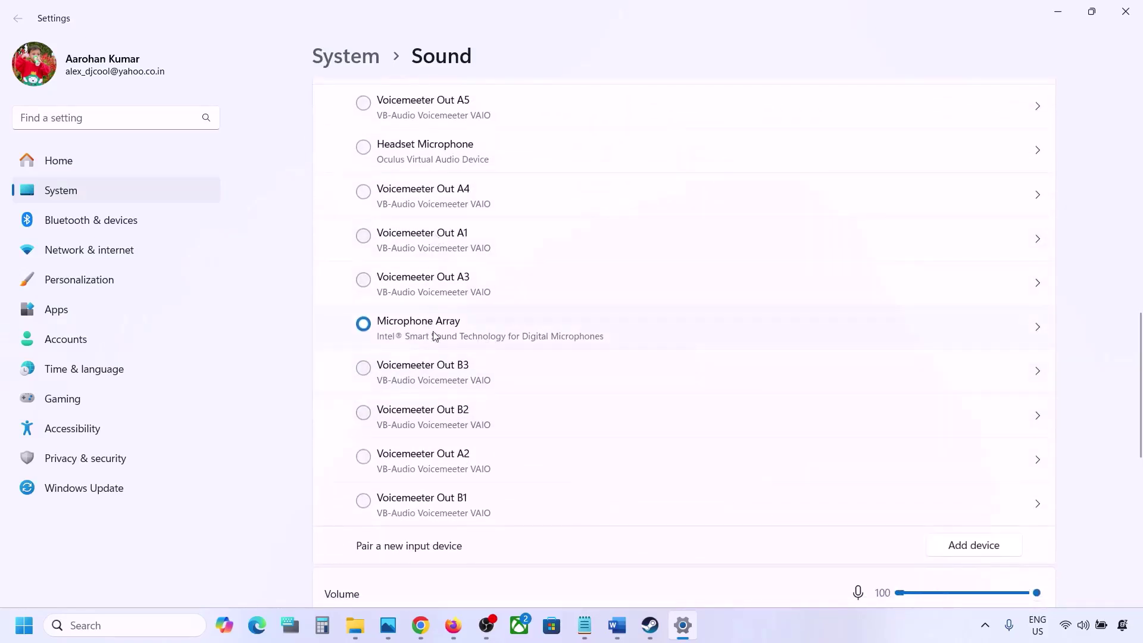
scroll(509, 342, down, 4)
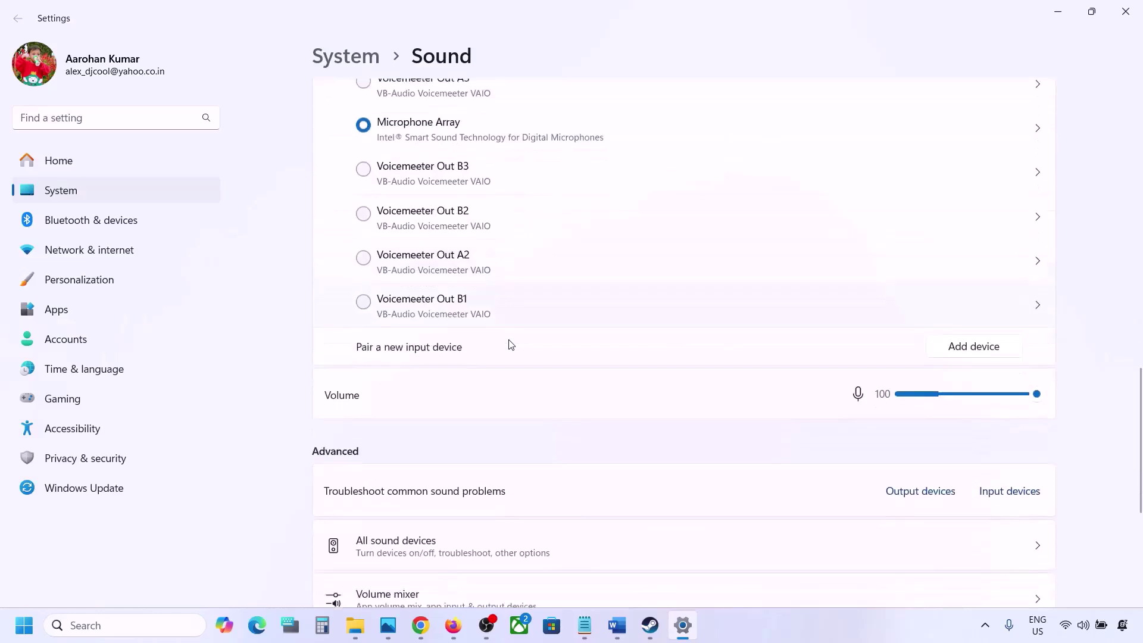
scroll(506, 286, up, 3)
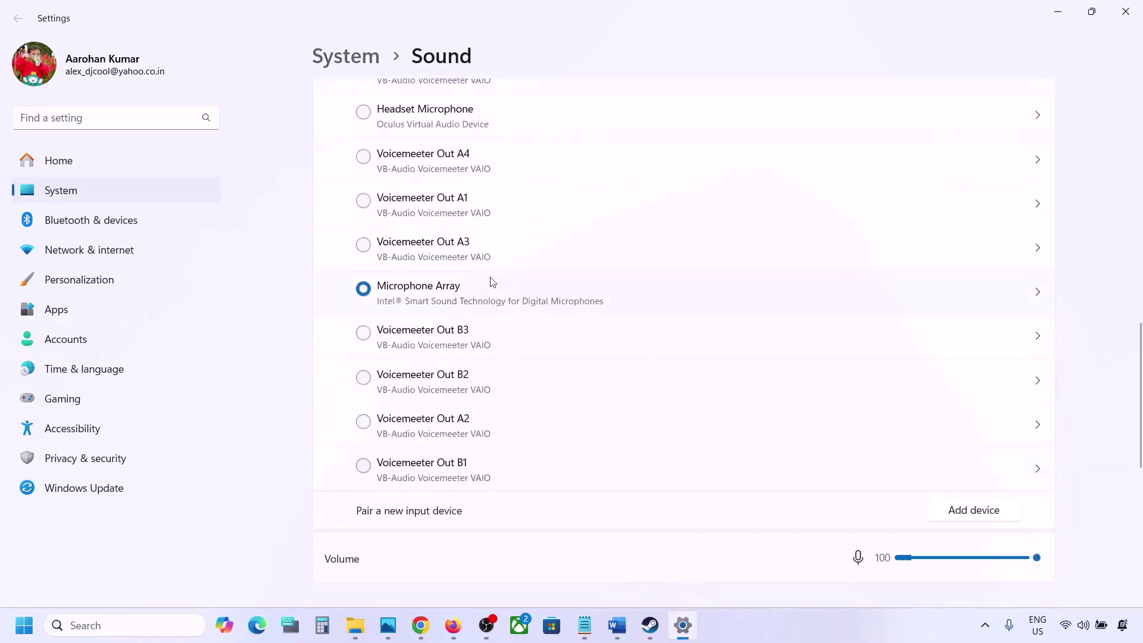
scroll(461, 414, down, 4)
scroll(463, 411, down, 1)
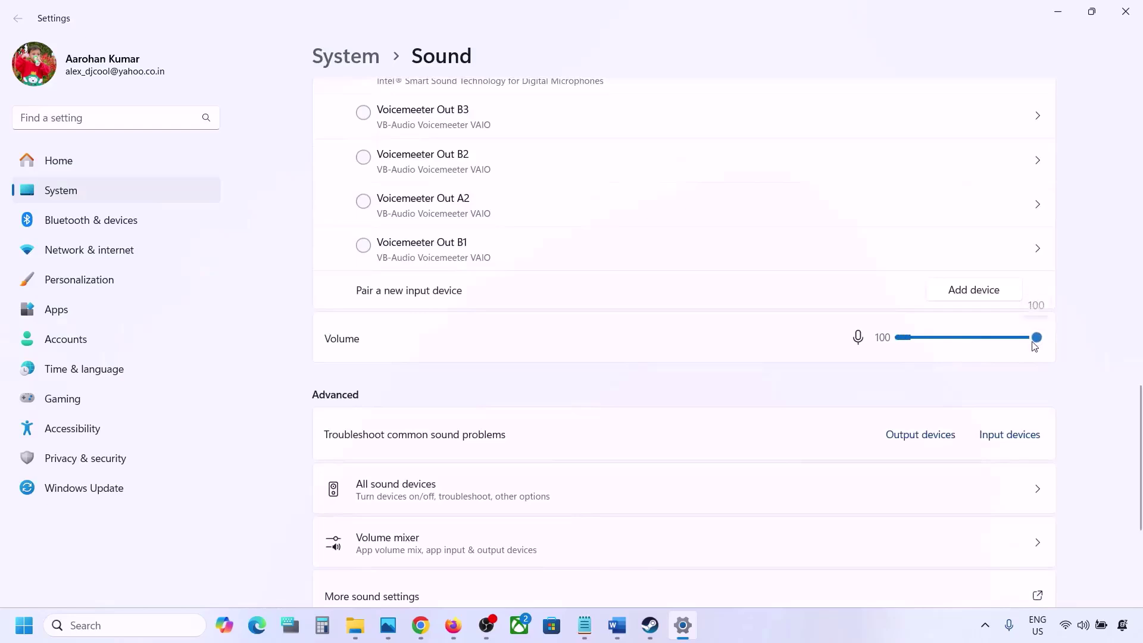
scroll(755, 408, down, 2)
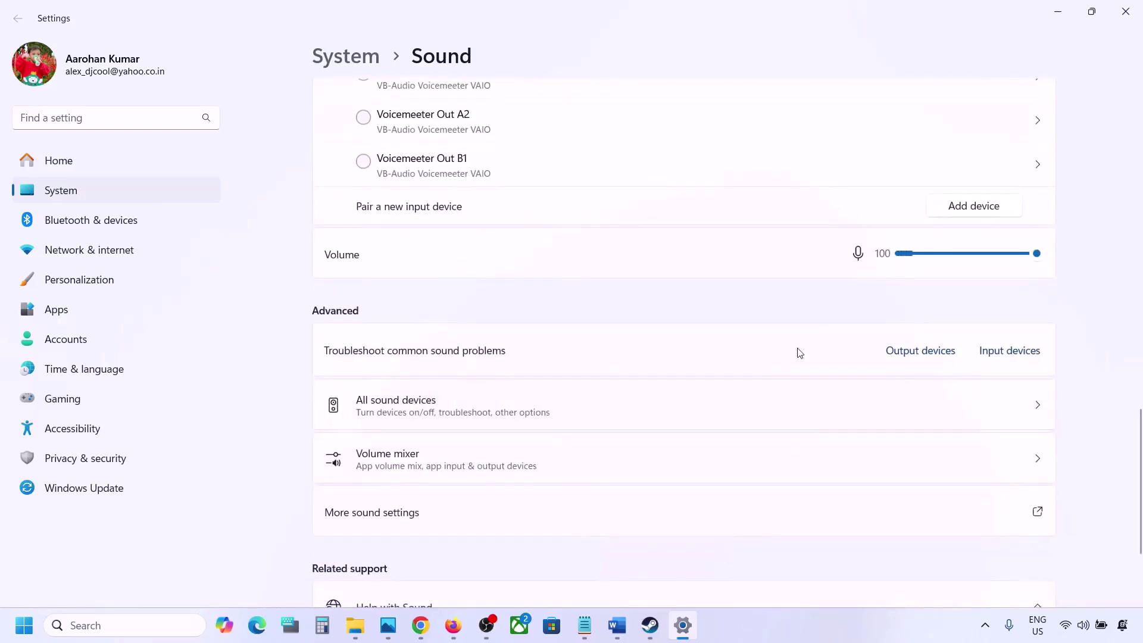
scroll(797, 352, down, 2)
Close Settings and highlight the Step 3 'Restart the game' instruction in Word
click(1125, 11)
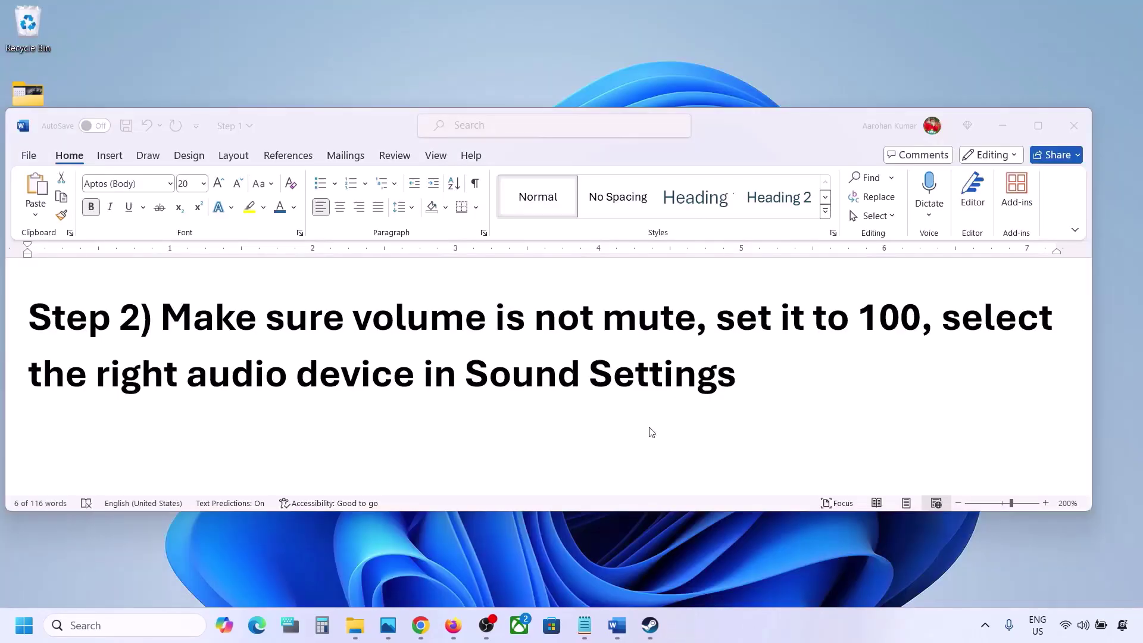
scroll(529, 415, down, 3)
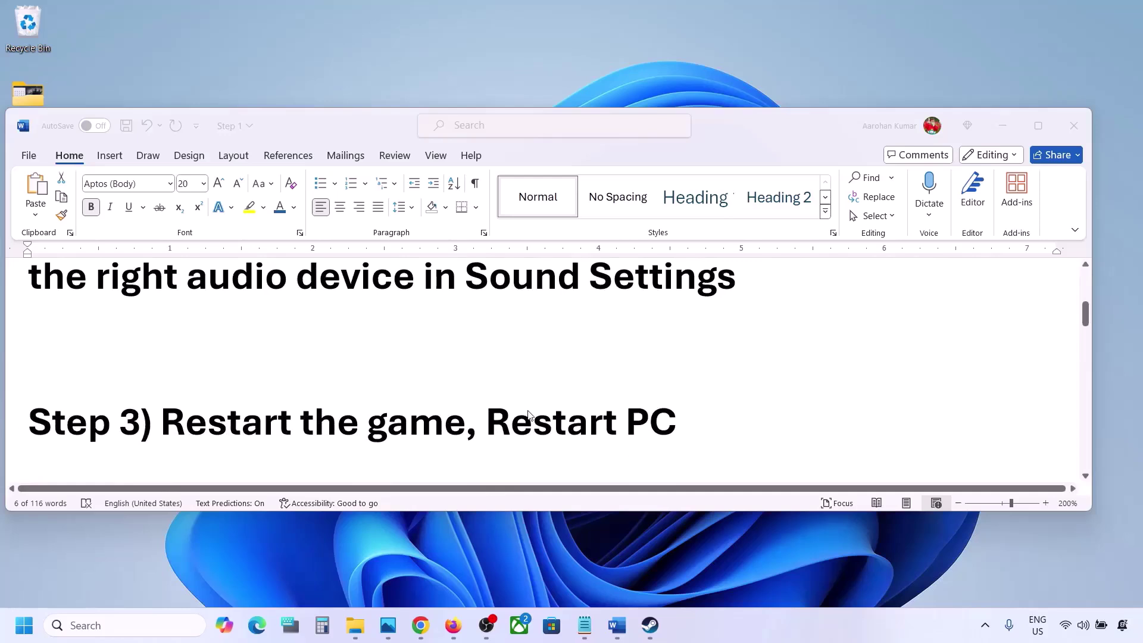
click(215, 403)
double_click(215, 403)
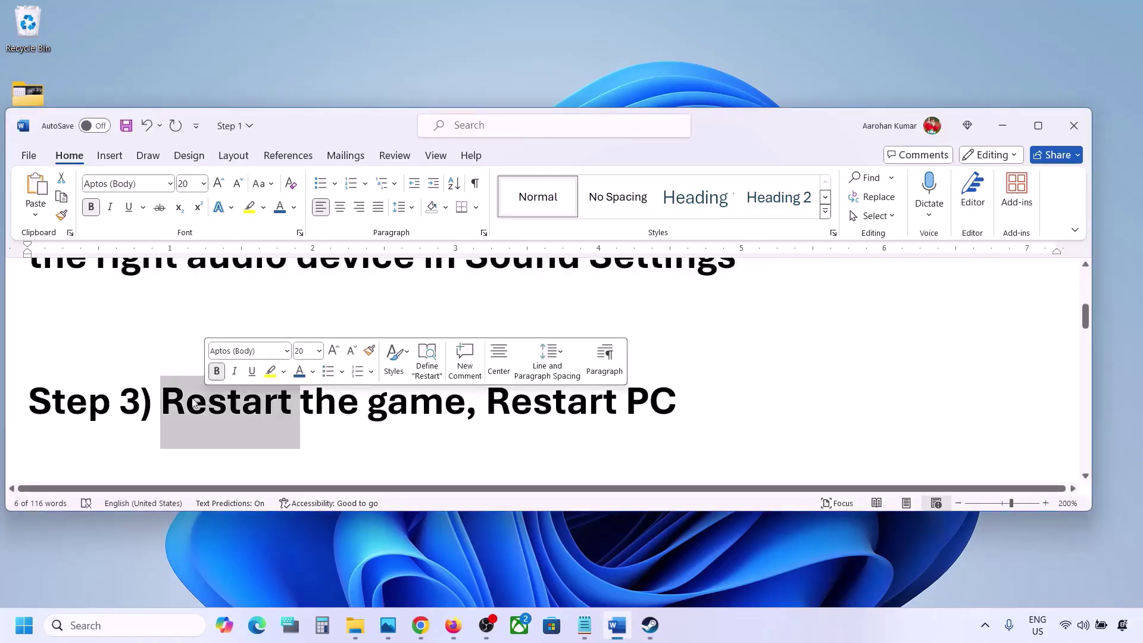
click(324, 398)
drag(162, 402, 379, 386)
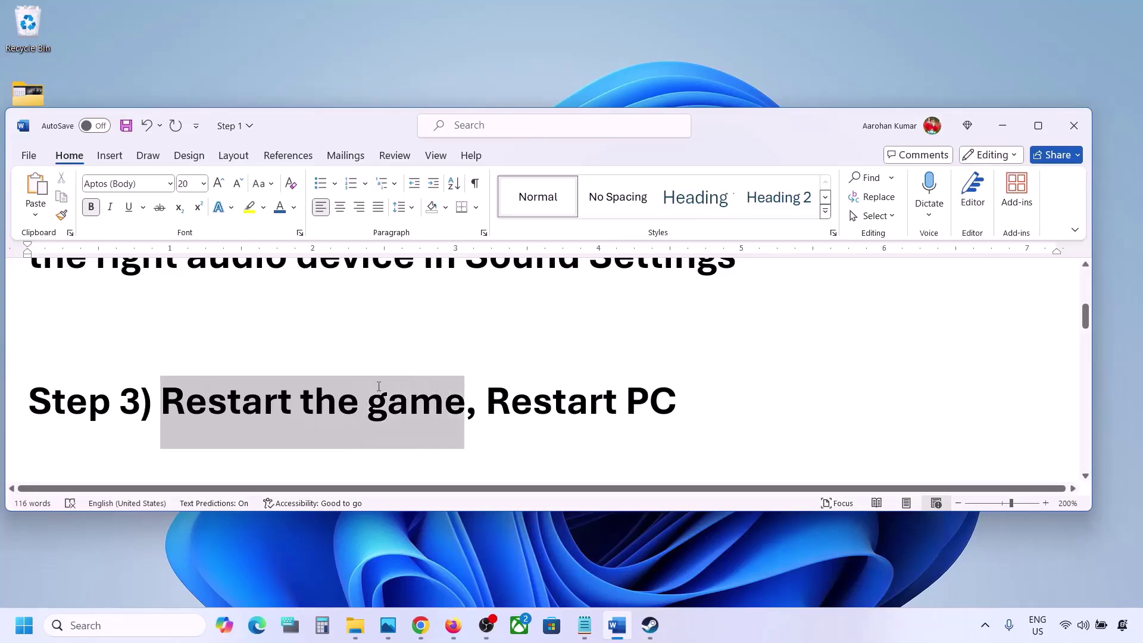
drag(486, 400, 676, 394)
Scroll down and highlight the Step 4 sample-rate instruction
scroll(360, 391, down, 3)
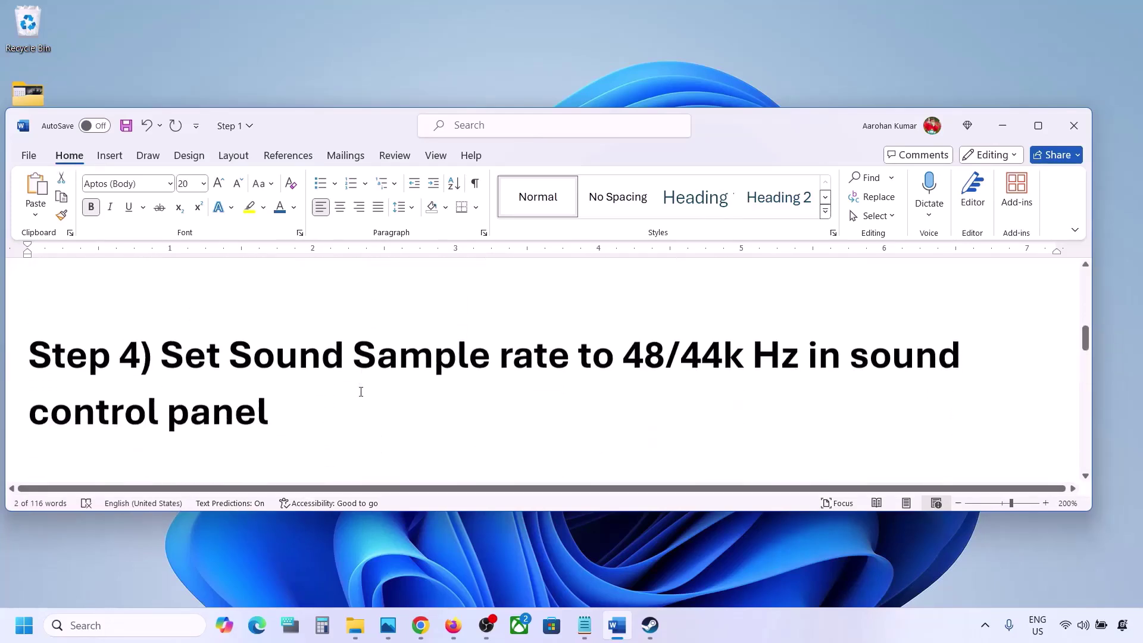
drag(168, 351, 729, 353)
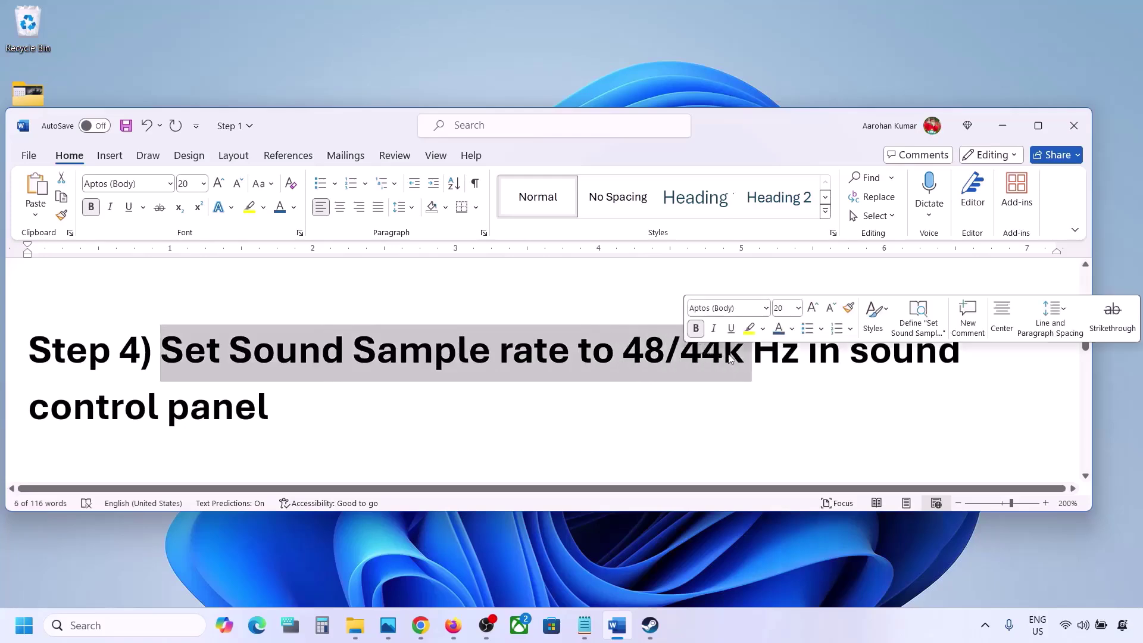
click(723, 353)
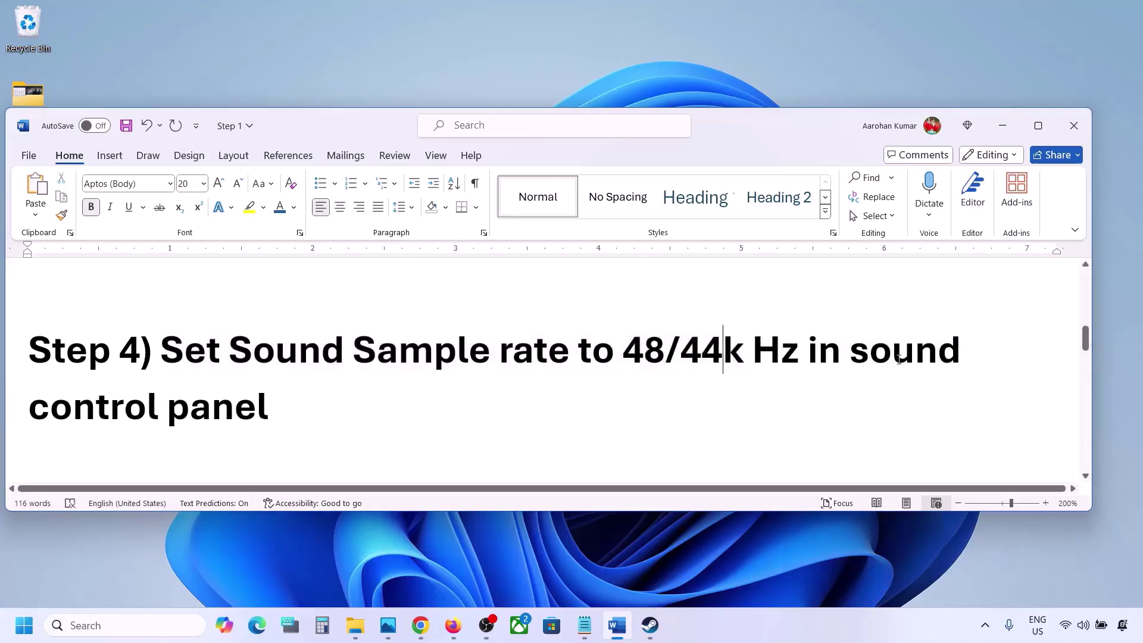
click(75, 625)
Open the Sound dialog via Control Panel > Hardware and Sound and centre it
text(control)
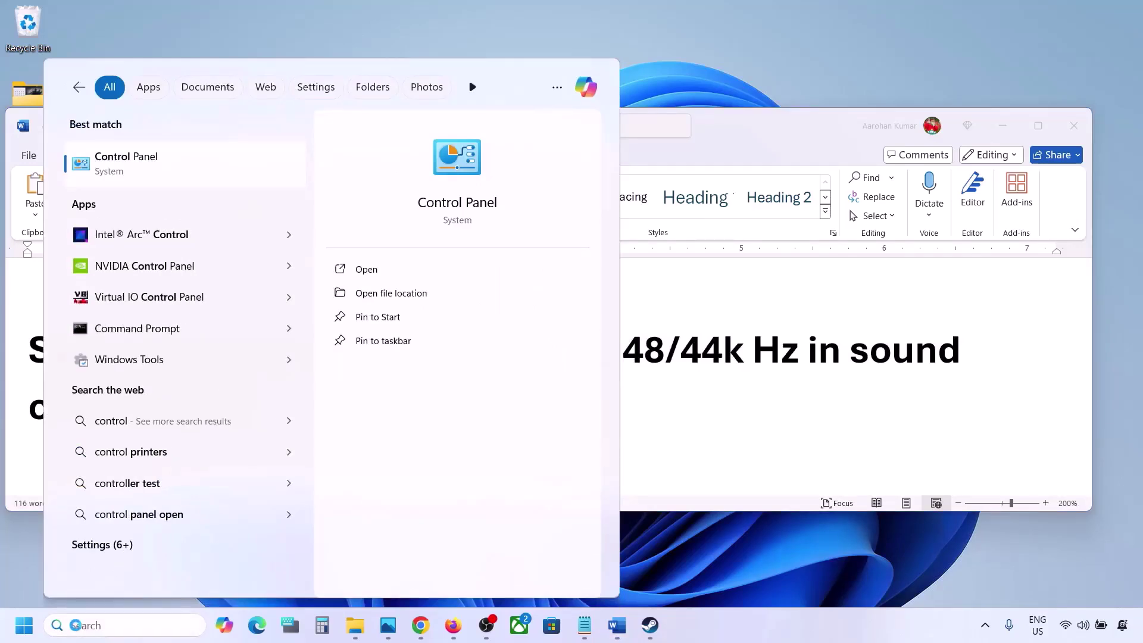
key(Return)
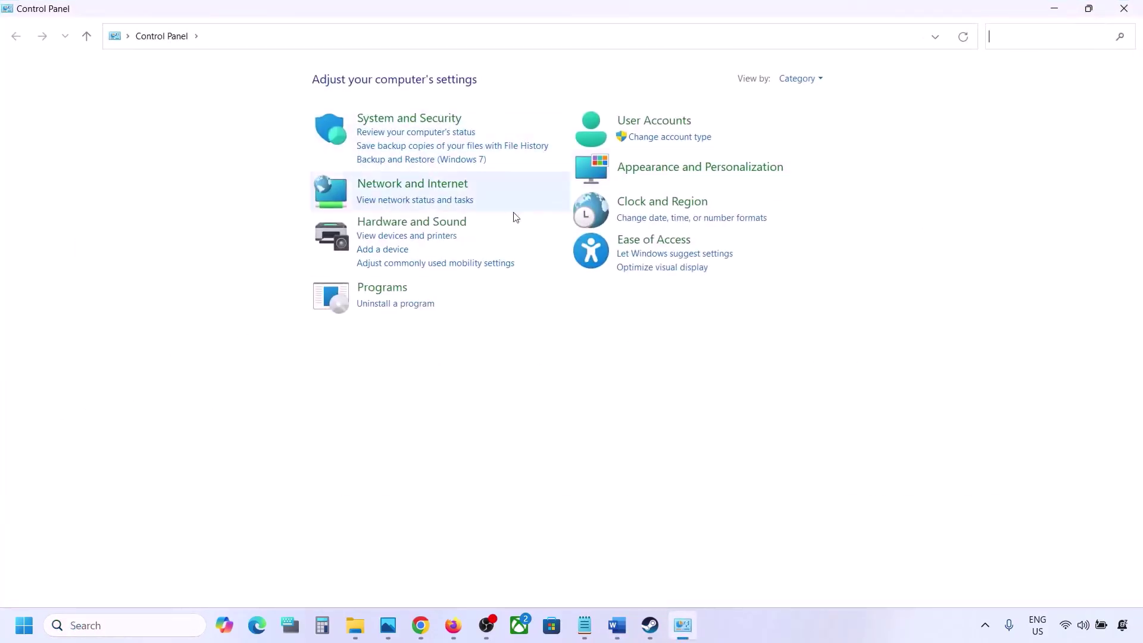
click(425, 225)
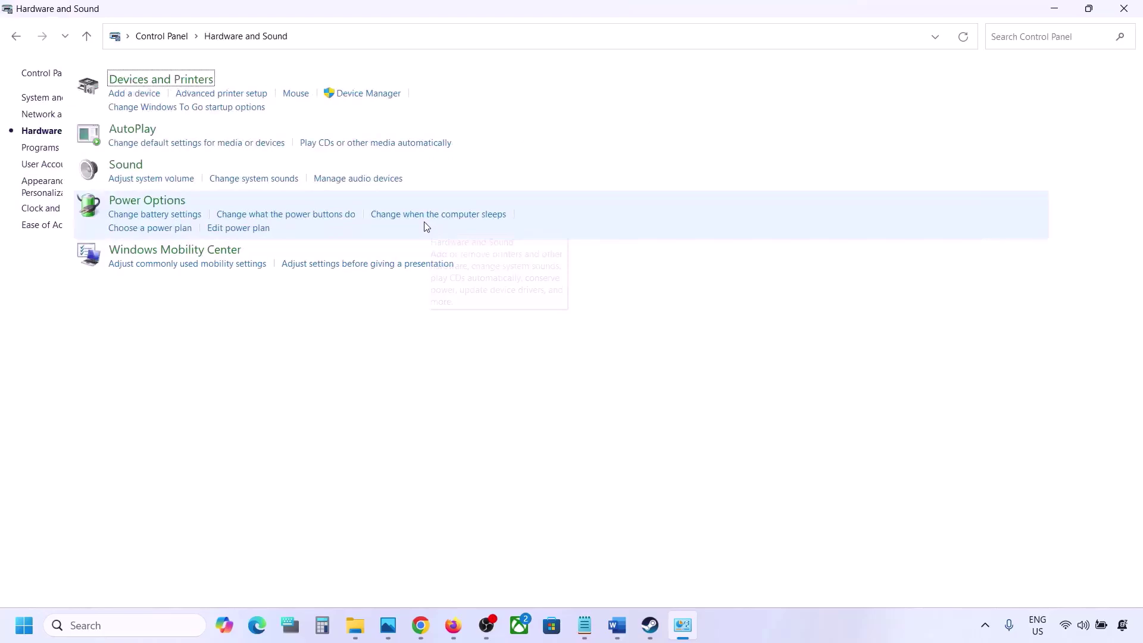
click(212, 169)
drag(221, 66, 515, 148)
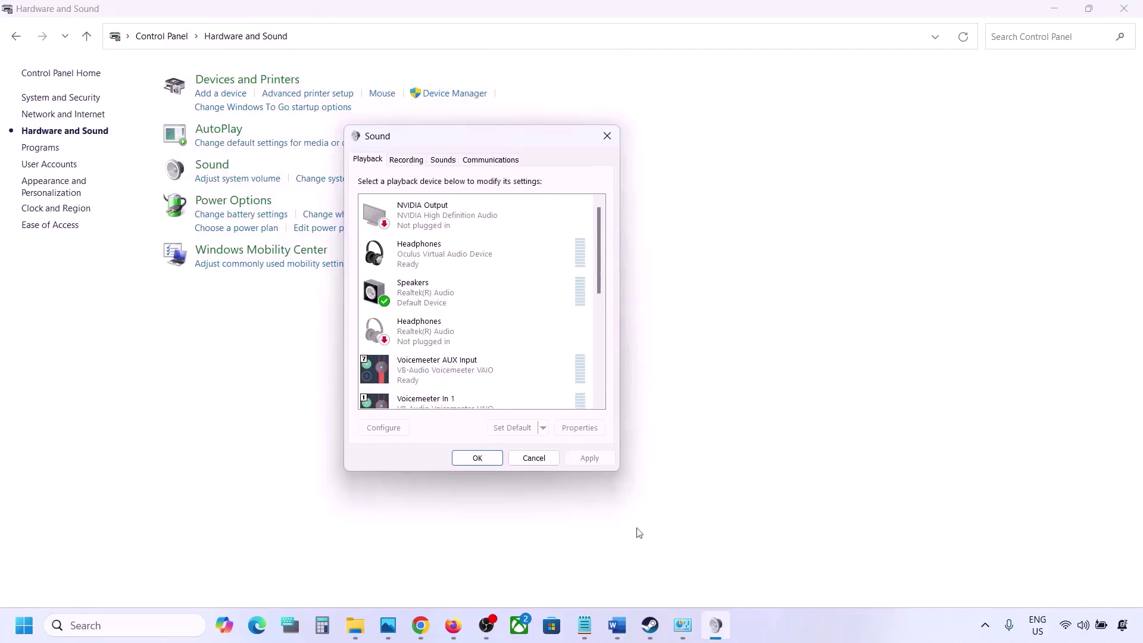
Open Properties for the Speakers playback device
click(625, 624)
click(619, 623)
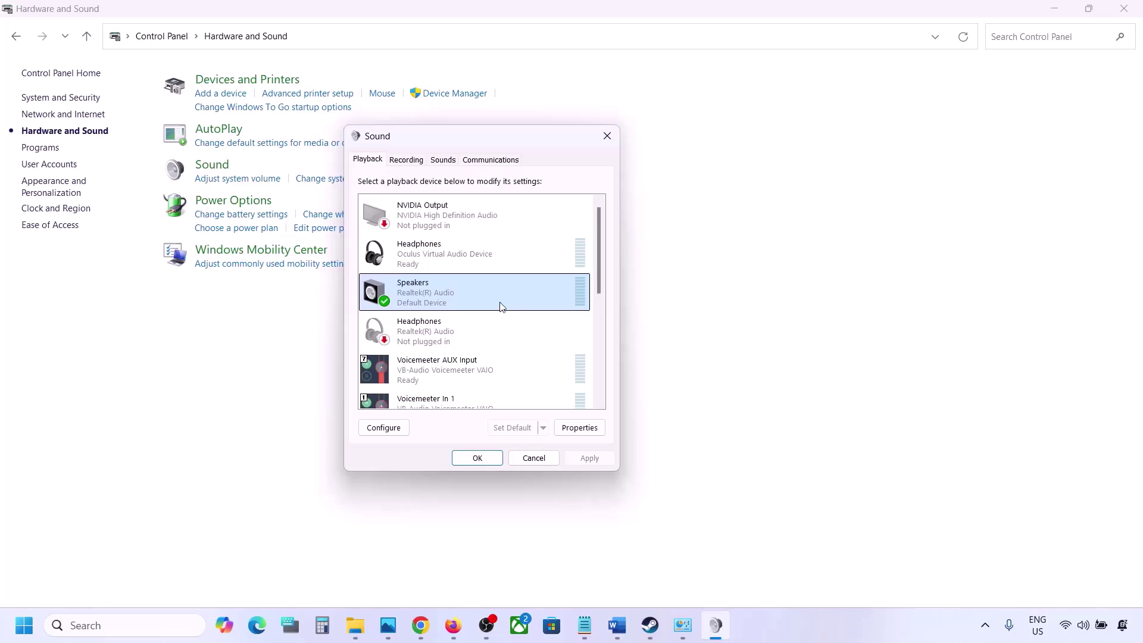
right_click(483, 298)
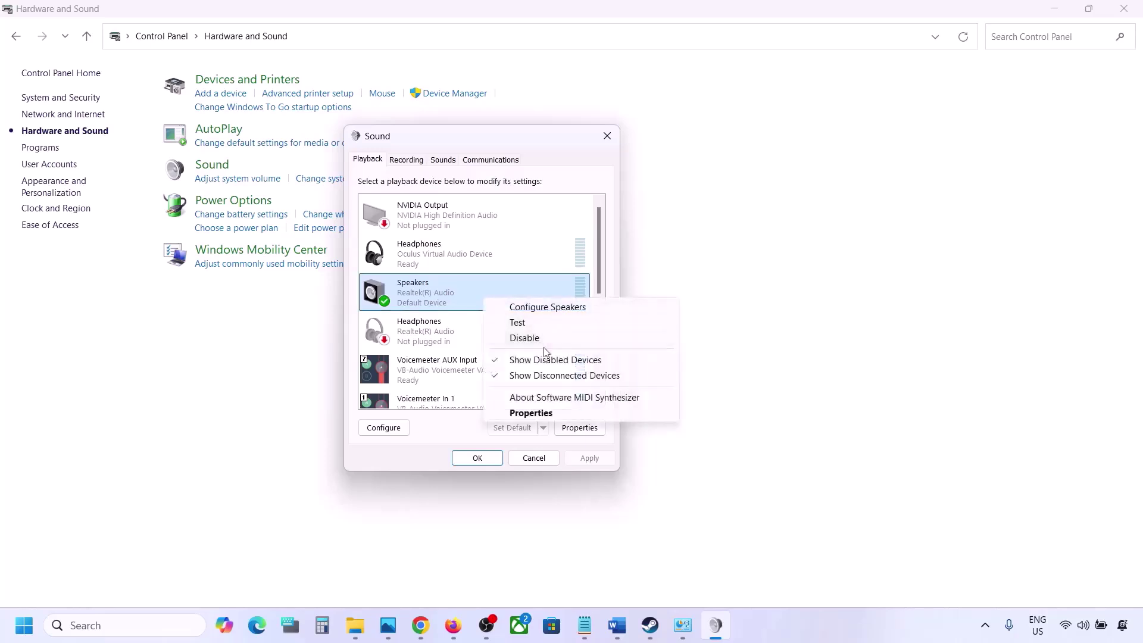
click(540, 413)
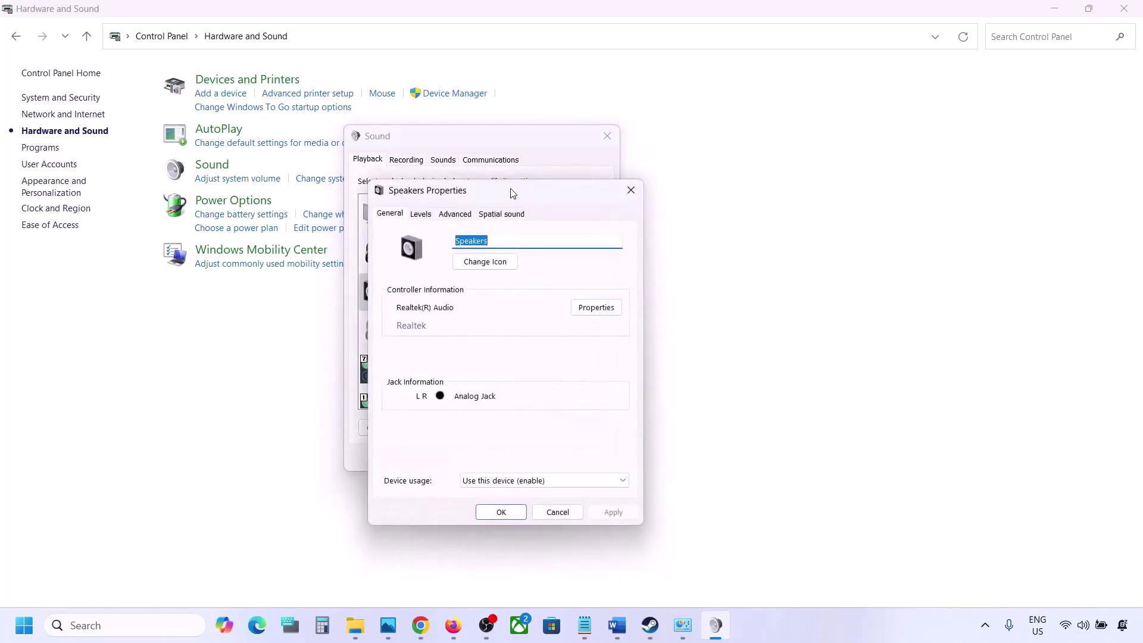
On the Advanced tab, check the guide's sample rate and keep the format at 24 bit, 48000 Hz
drag(510, 191, 572, 138)
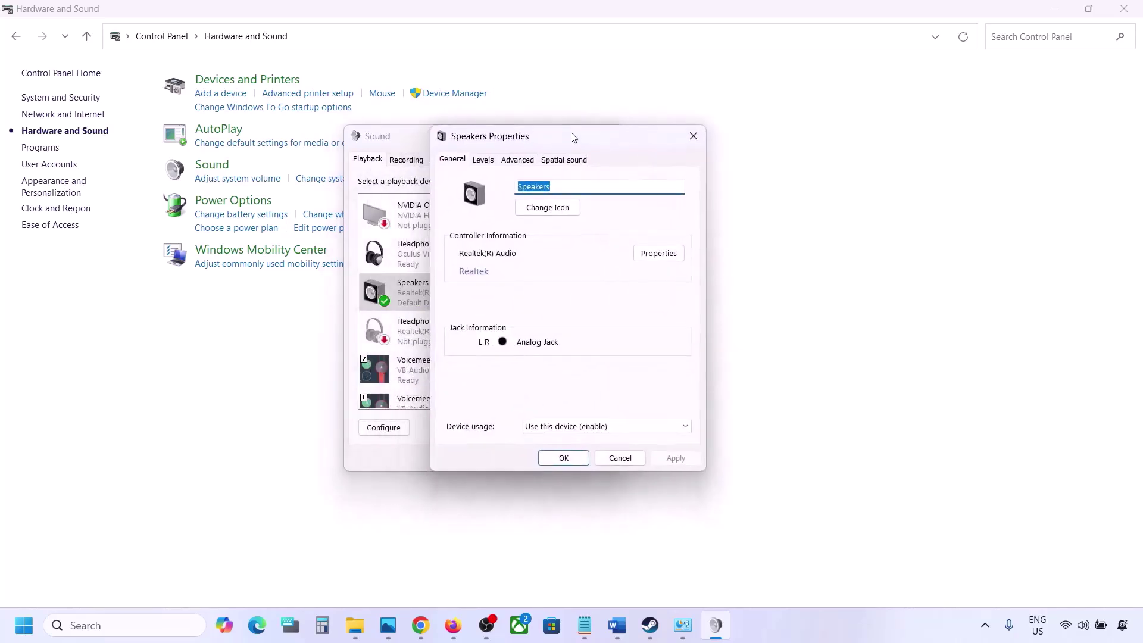
click(515, 162)
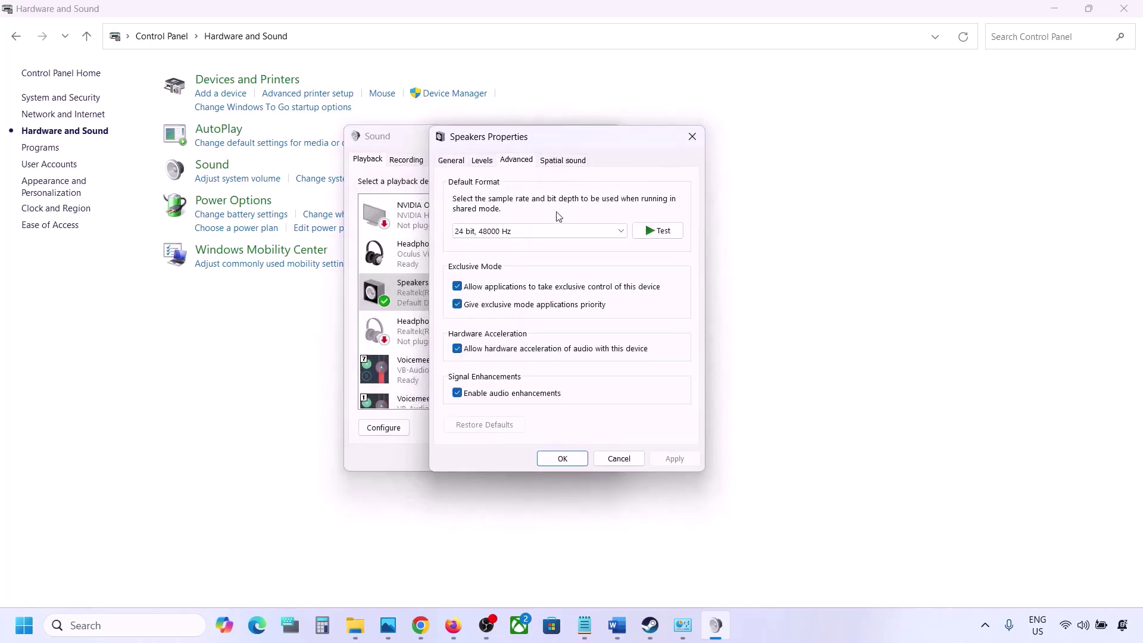
click(622, 236)
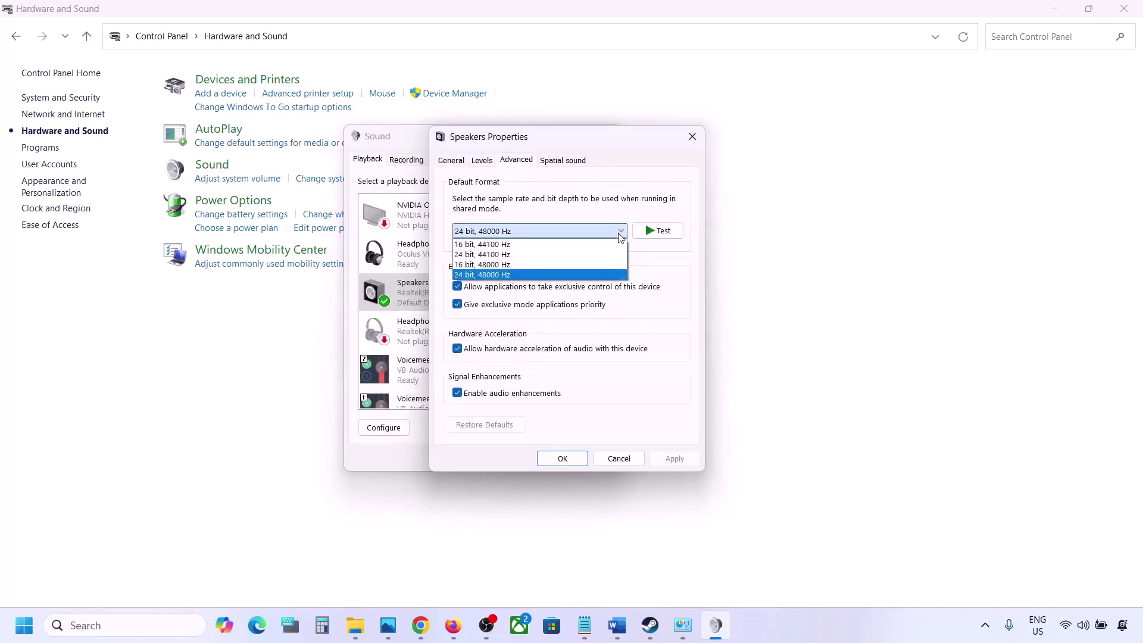
click(670, 290)
click(619, 625)
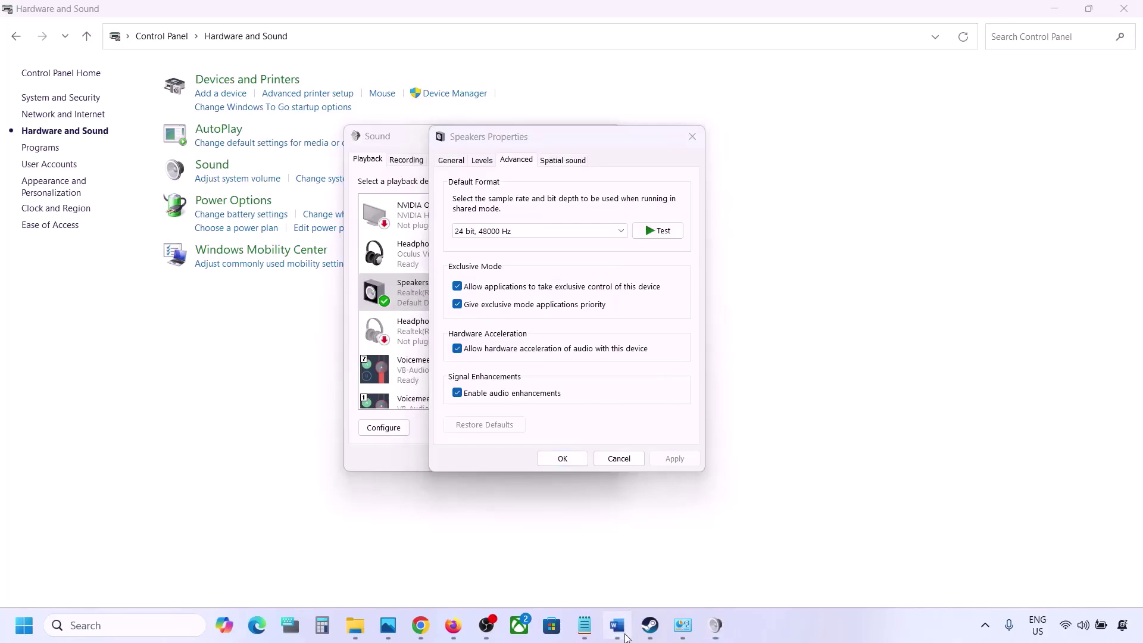
double_click(643, 351)
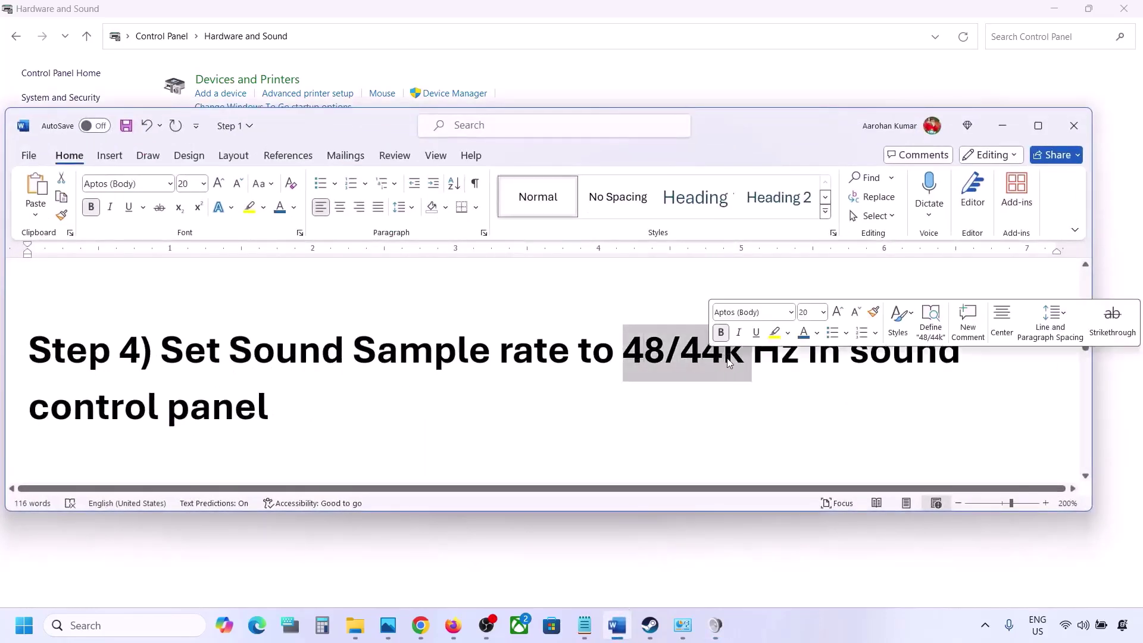
click(1002, 126)
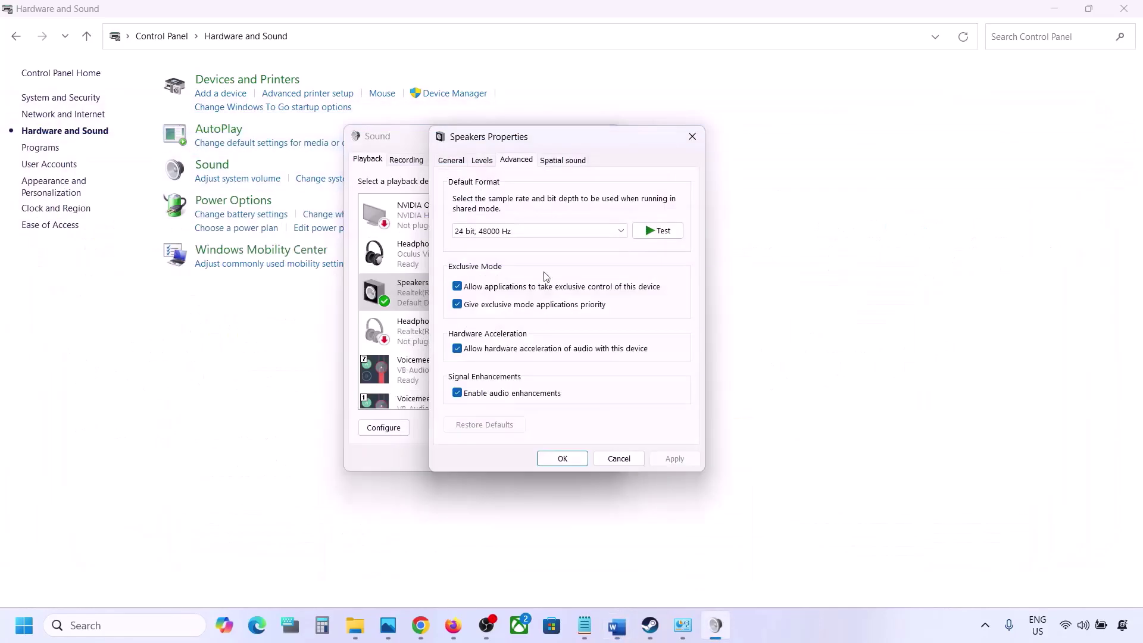
click(548, 232)
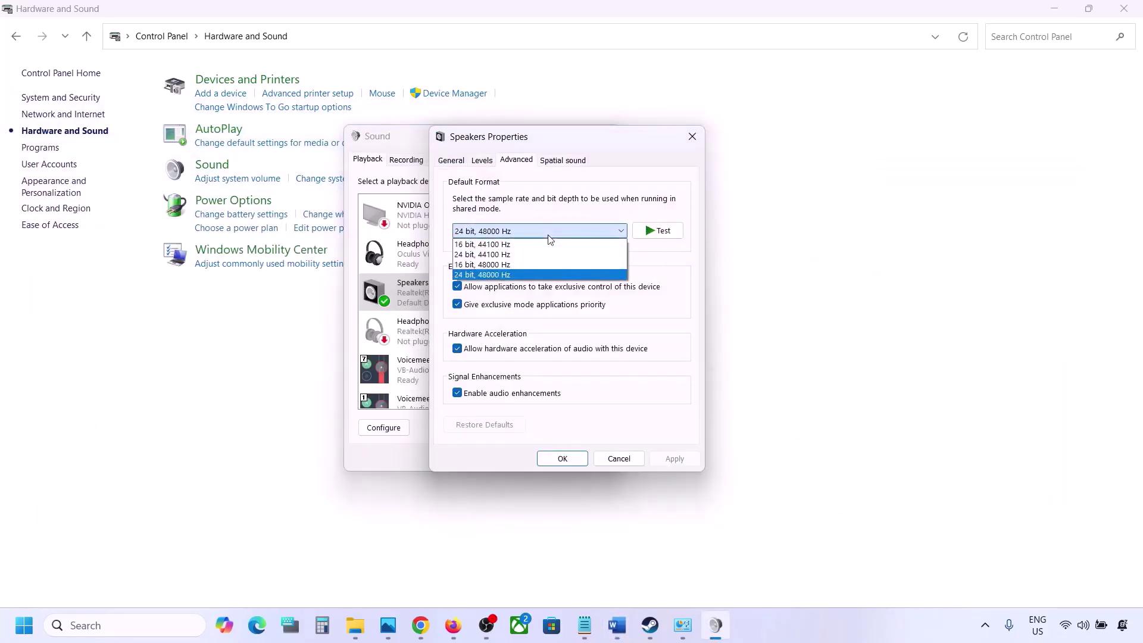
click(500, 275)
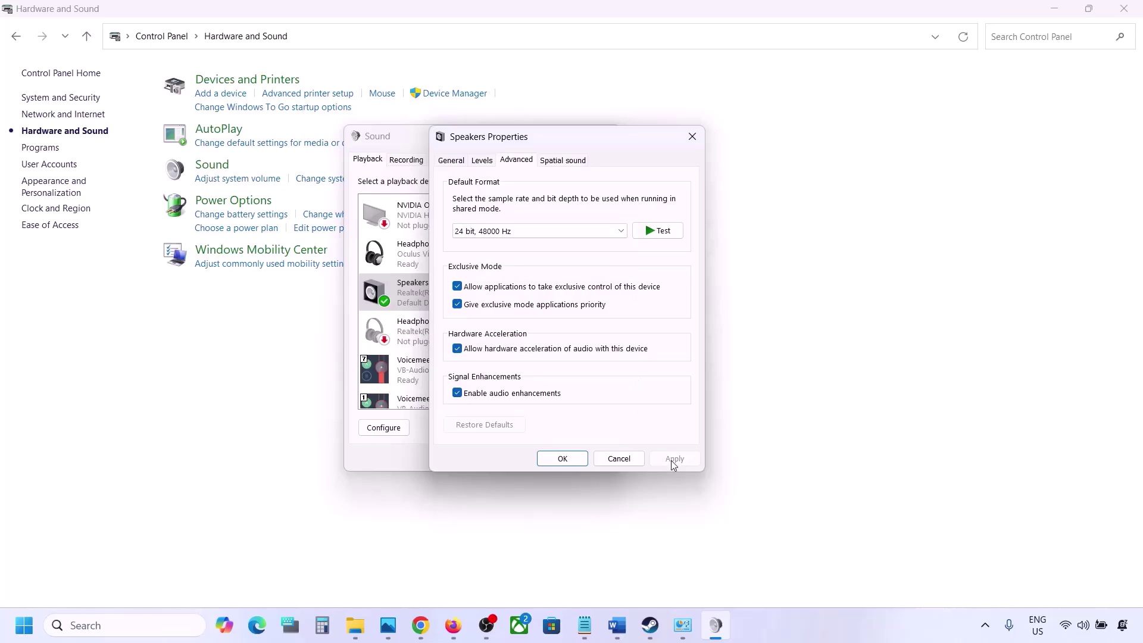
Switch the default format to 24 bit, 44100 Hz, apply it and confirm the warning
click(575, 234)
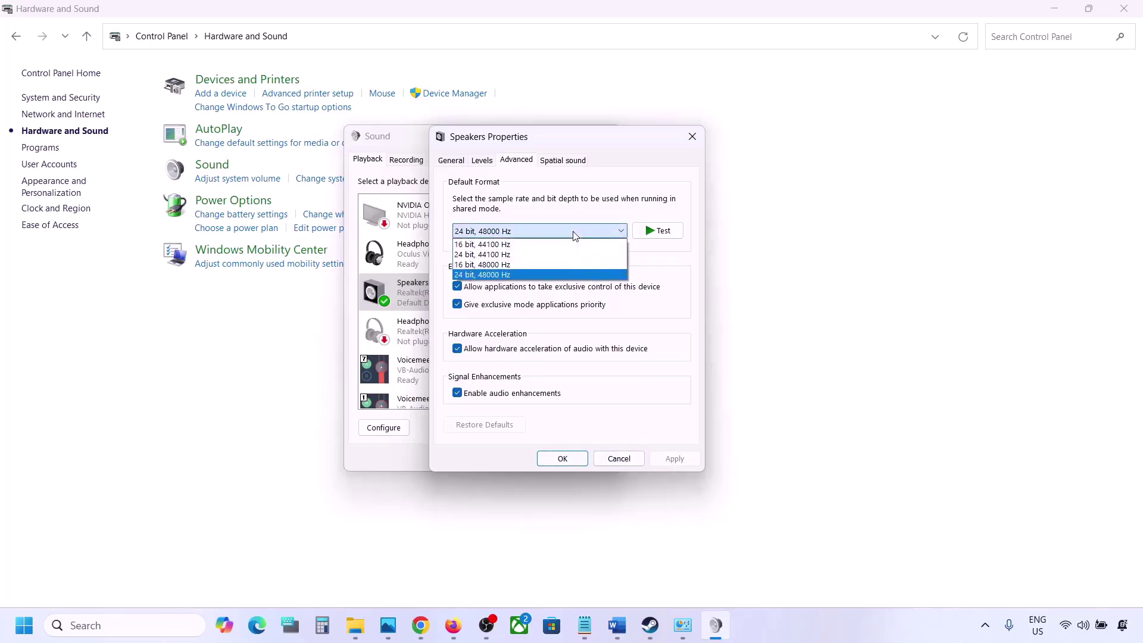
click(506, 255)
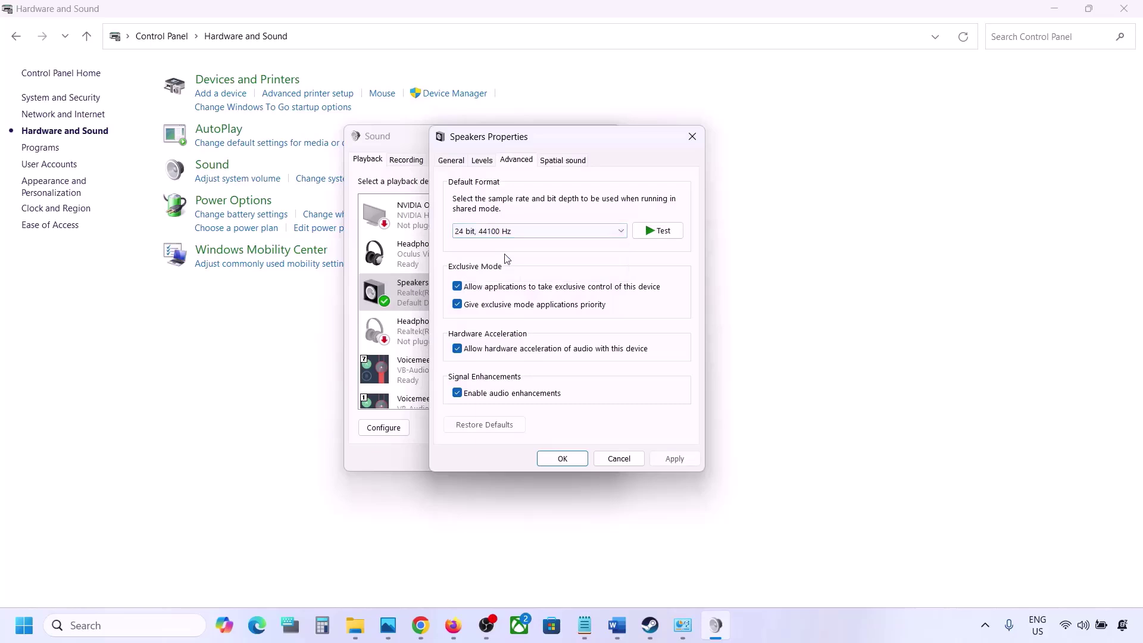
click(662, 466)
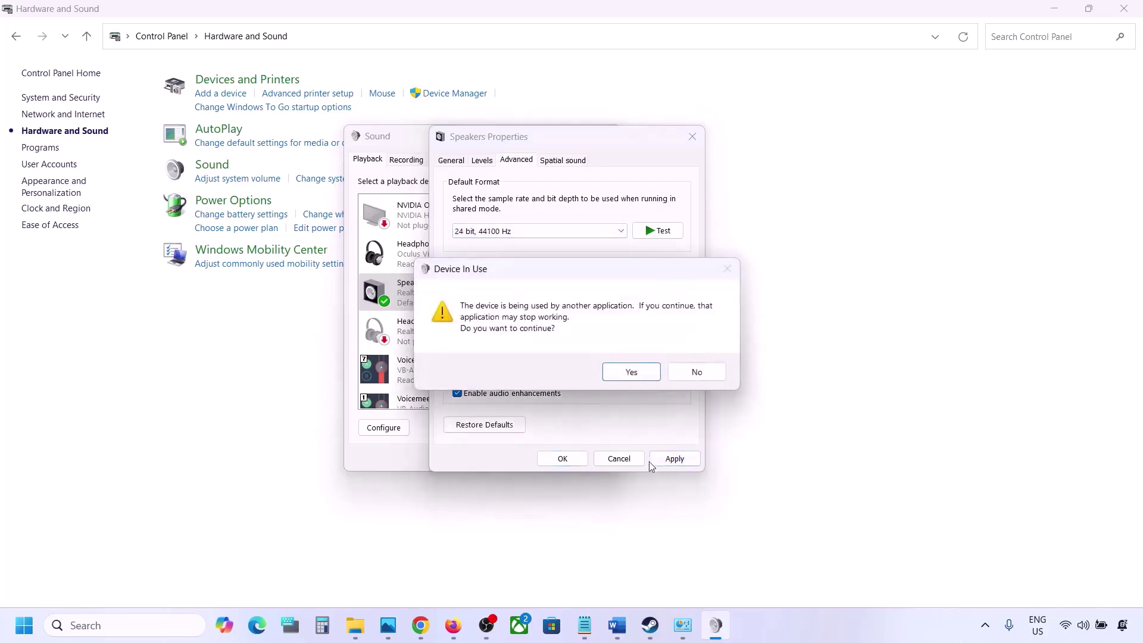
click(631, 372)
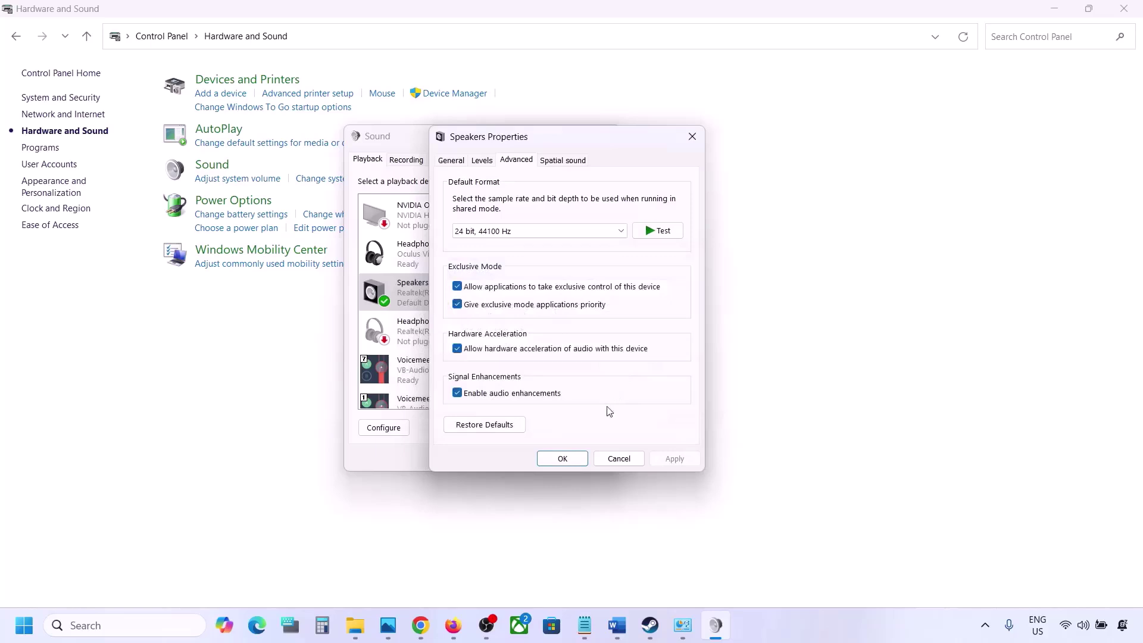
Set the format back to 24 bit, 48000 Hz, apply, and close both sound dialogs
click(515, 231)
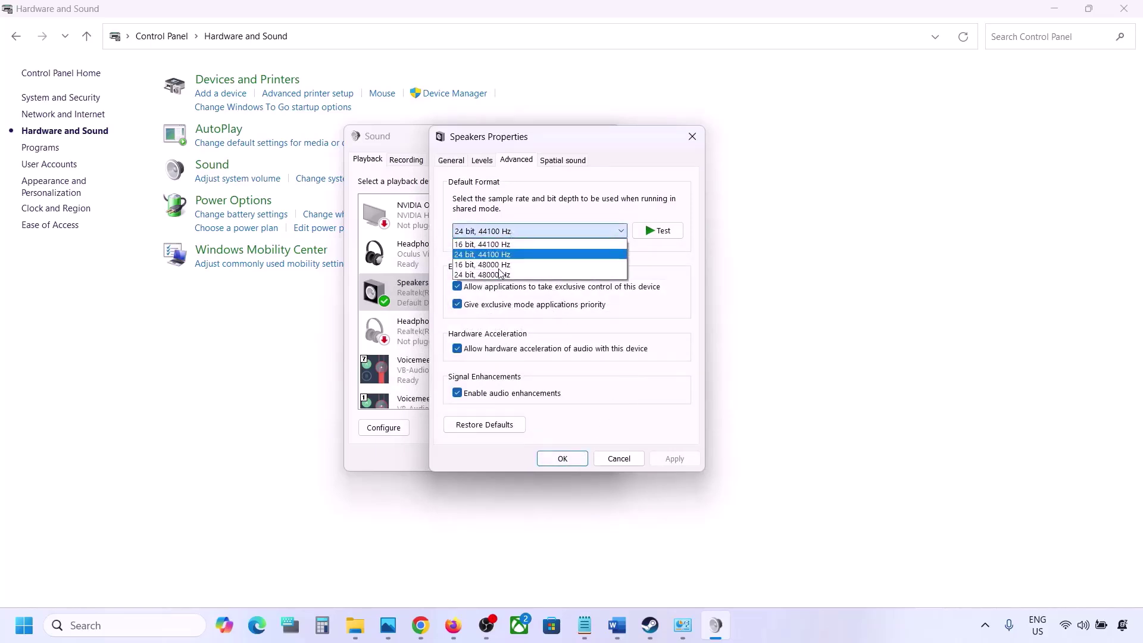
click(496, 275)
click(674, 459)
click(562, 458)
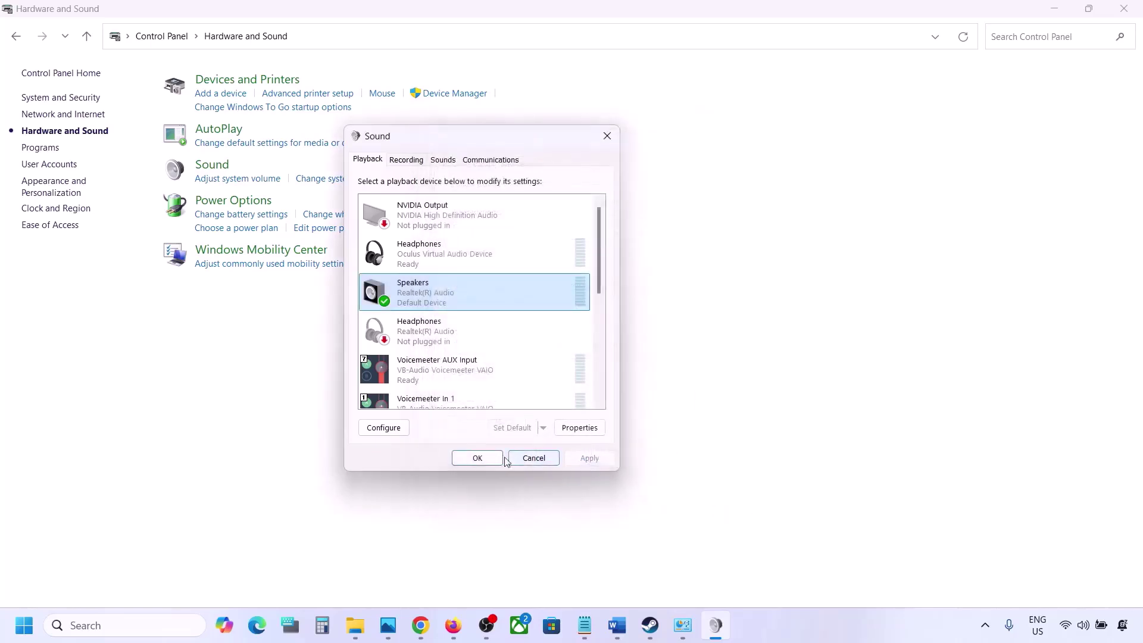
click(478, 457)
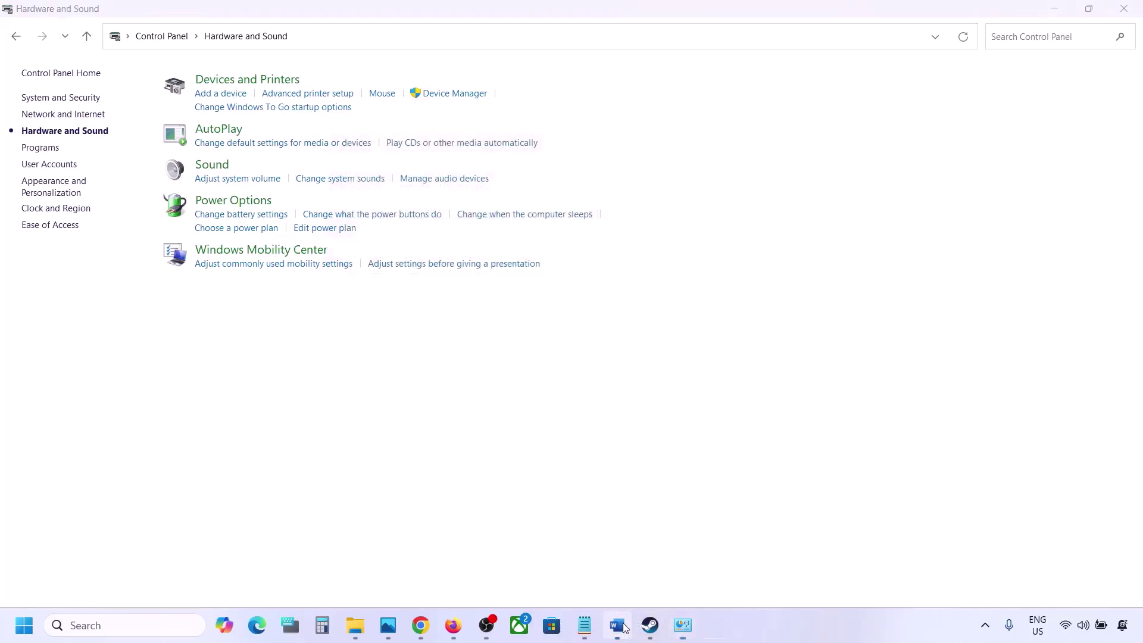
Bring the Word guide forward and highlight the Step 5 controller sentence
click(617, 625)
scroll(470, 375, down, 5)
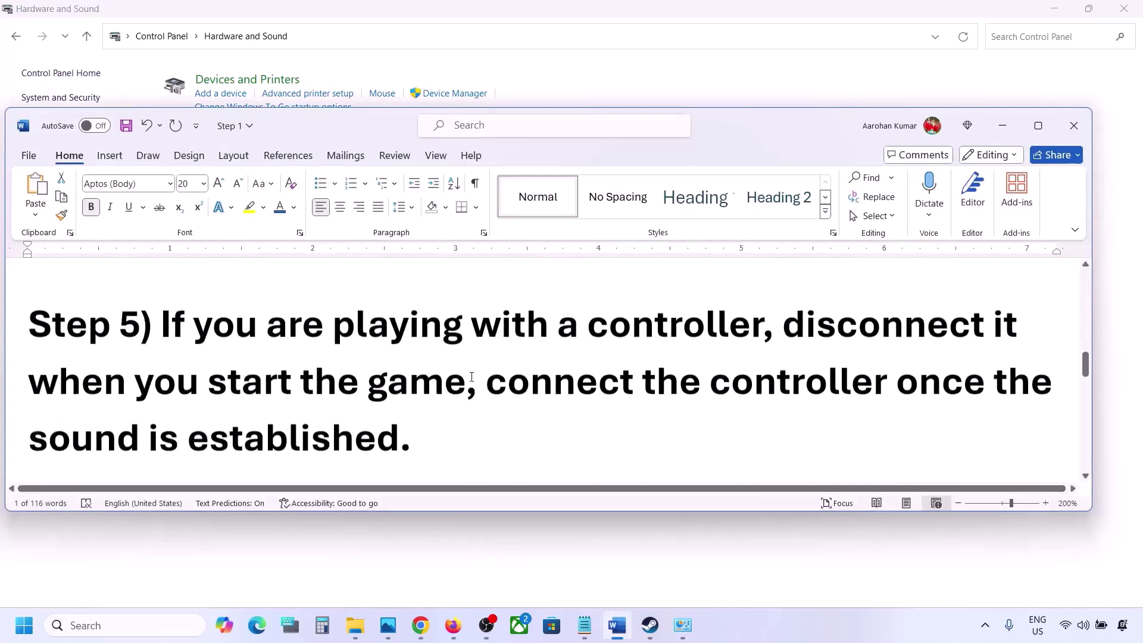
drag(185, 330, 400, 423)
click(400, 424)
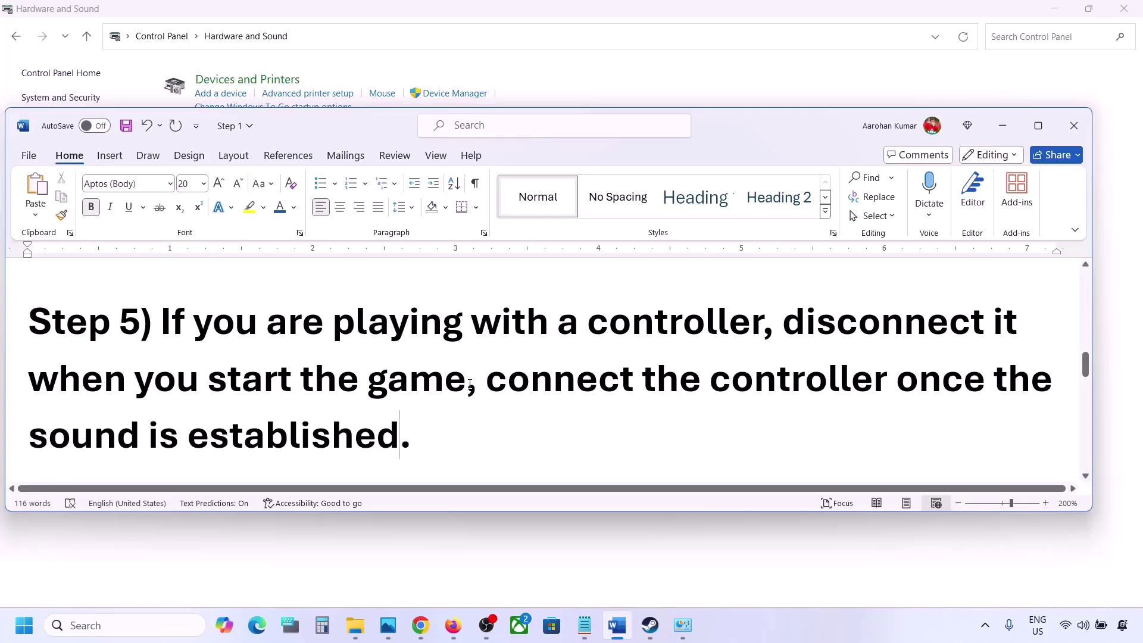
Scroll down and highlight the Step 6 'Turn off Spatial Sound' instruction
scroll(470, 384, down, 5)
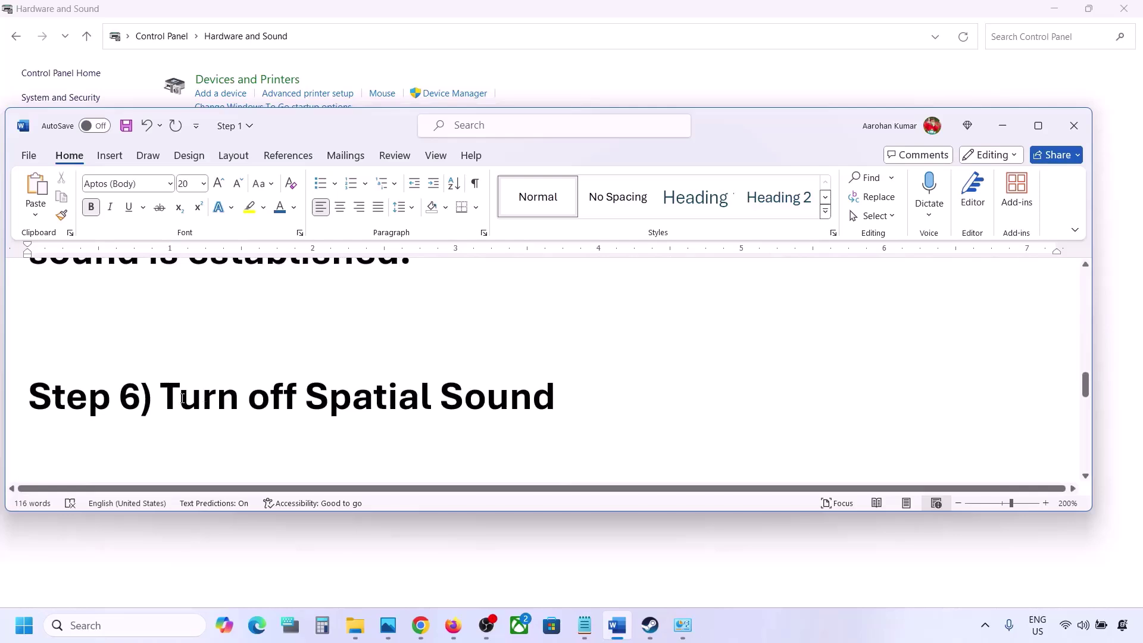
drag(162, 396, 554, 397)
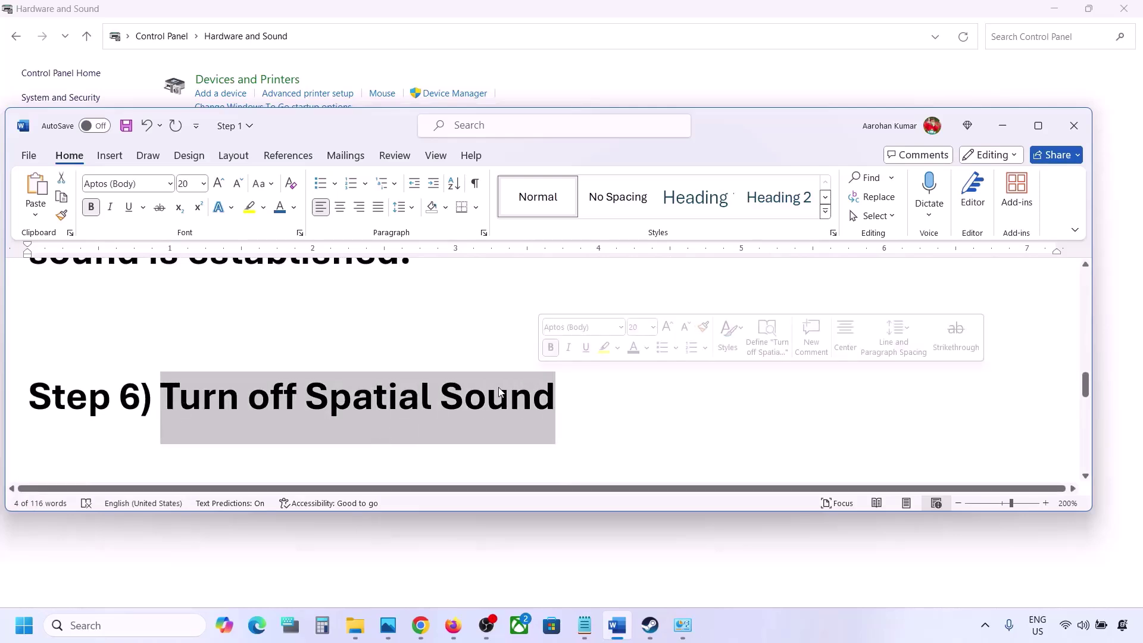
click(110, 625)
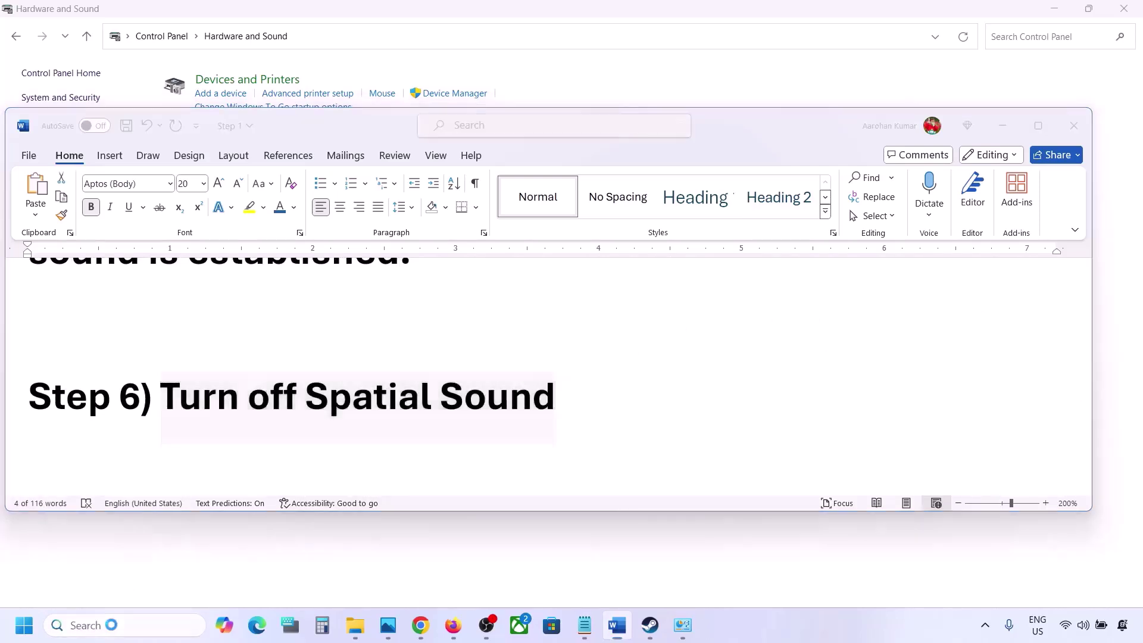
Open Speakers Properties via Control Panel > Hardware and Sound > Sound
text(control)
key(Return)
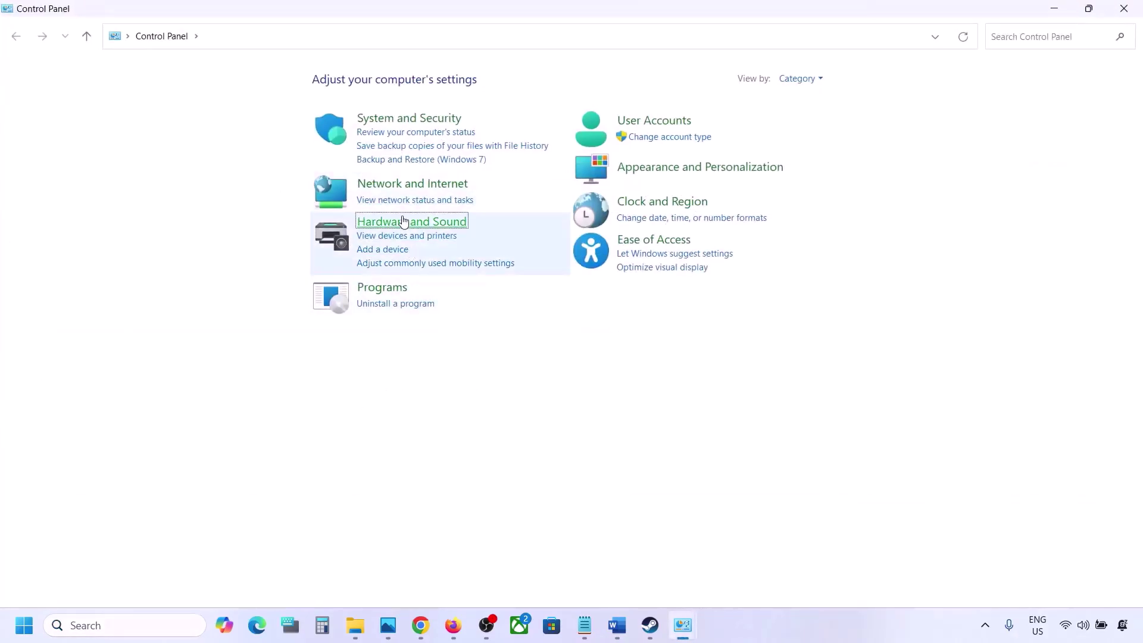
click(400, 222)
click(214, 167)
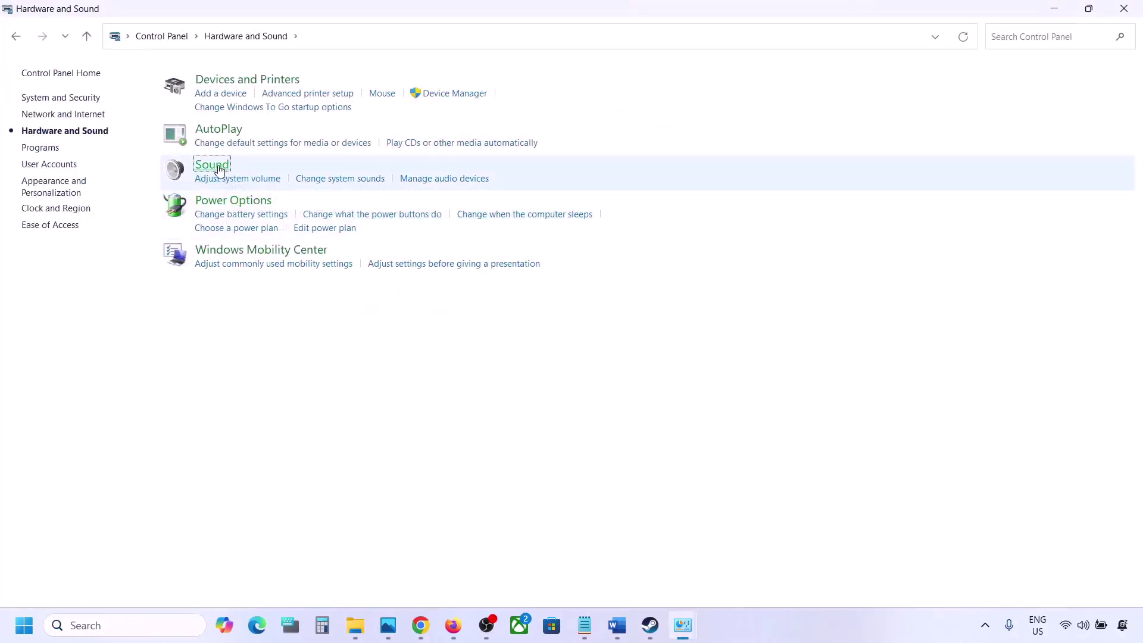
drag(229, 87, 494, 134)
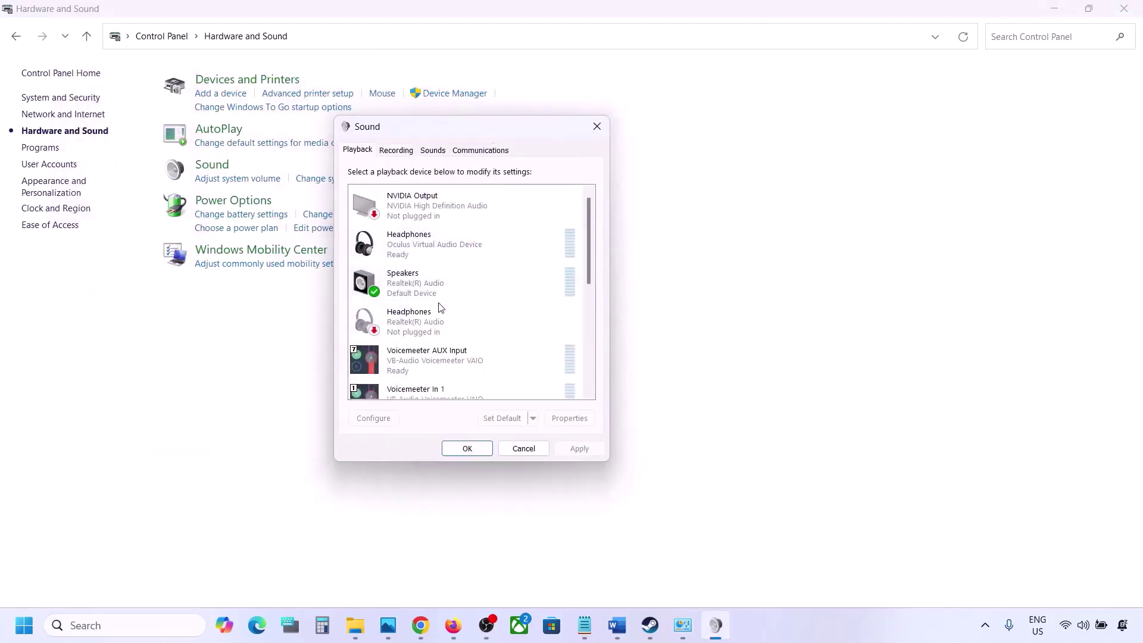
click(423, 290)
right_click(438, 283)
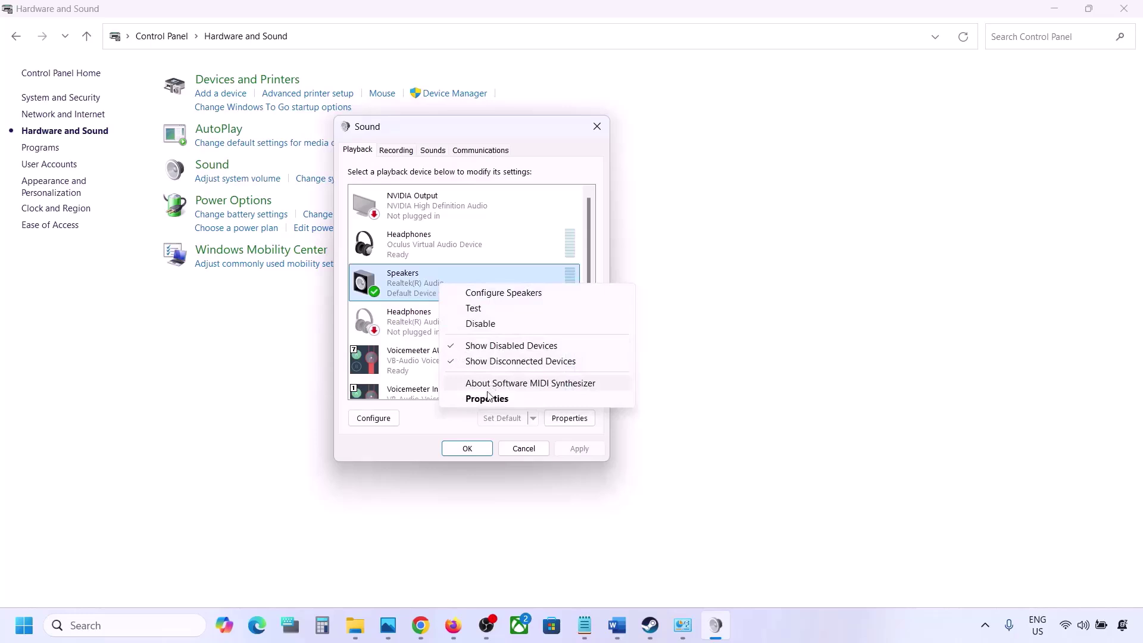
click(486, 399)
Set Spatial sound to Off, apply it, and close both sound dialogs
click(498, 208)
click(420, 275)
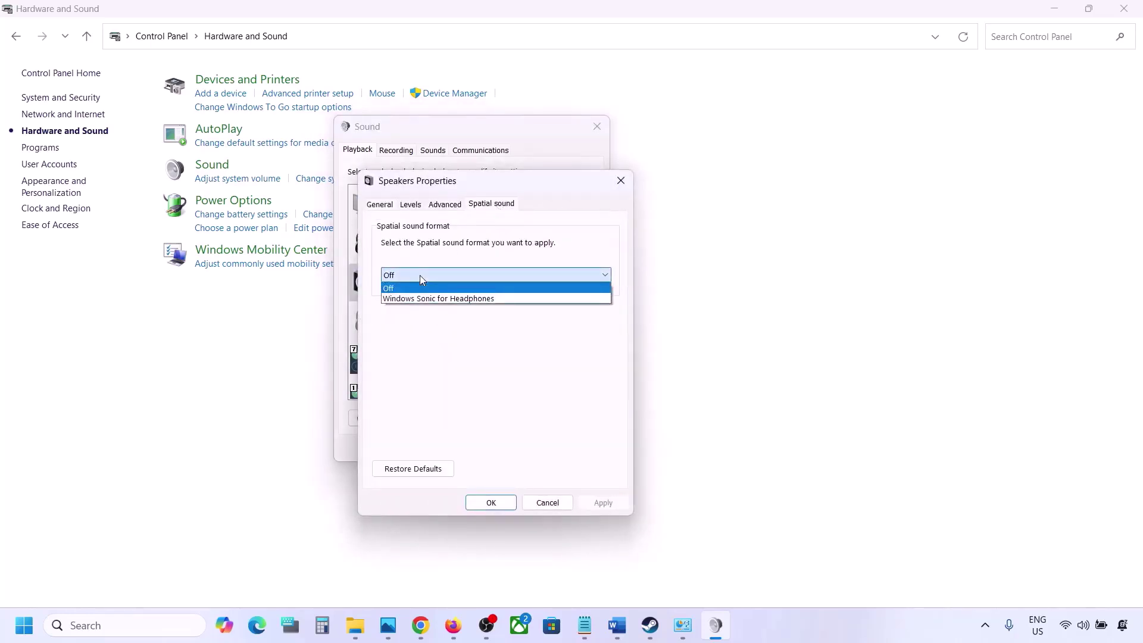
click(394, 288)
click(601, 508)
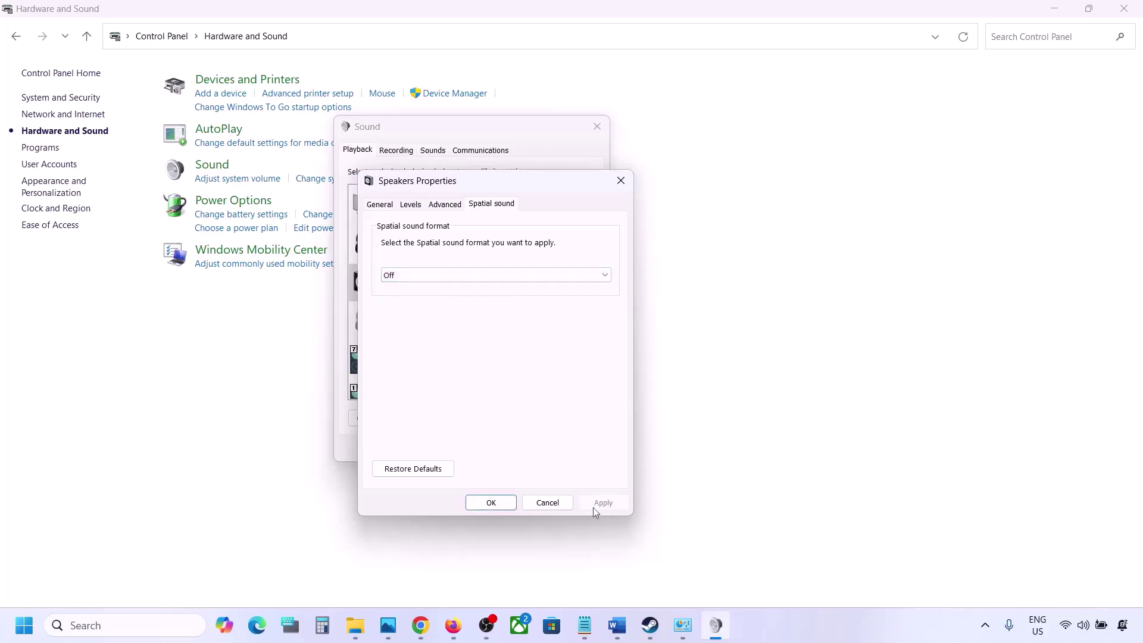
click(492, 503)
click(482, 449)
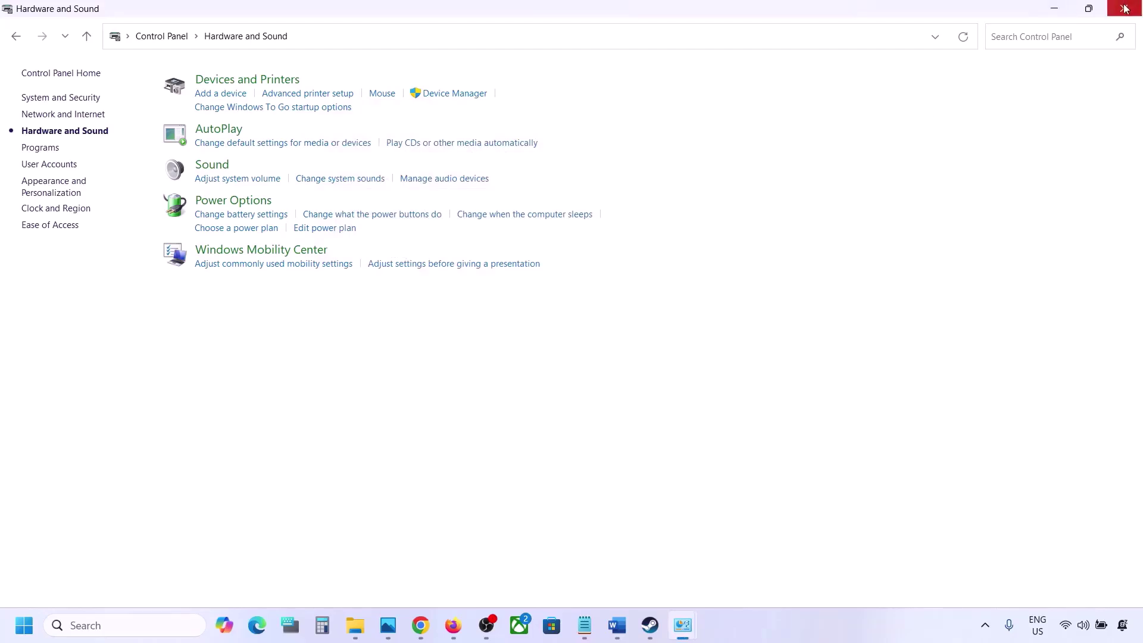
Maximize the Word guide and review Step 7's instructions on the Oculus/Voicemeeter devices and Device Manager
key(alt+Tab)
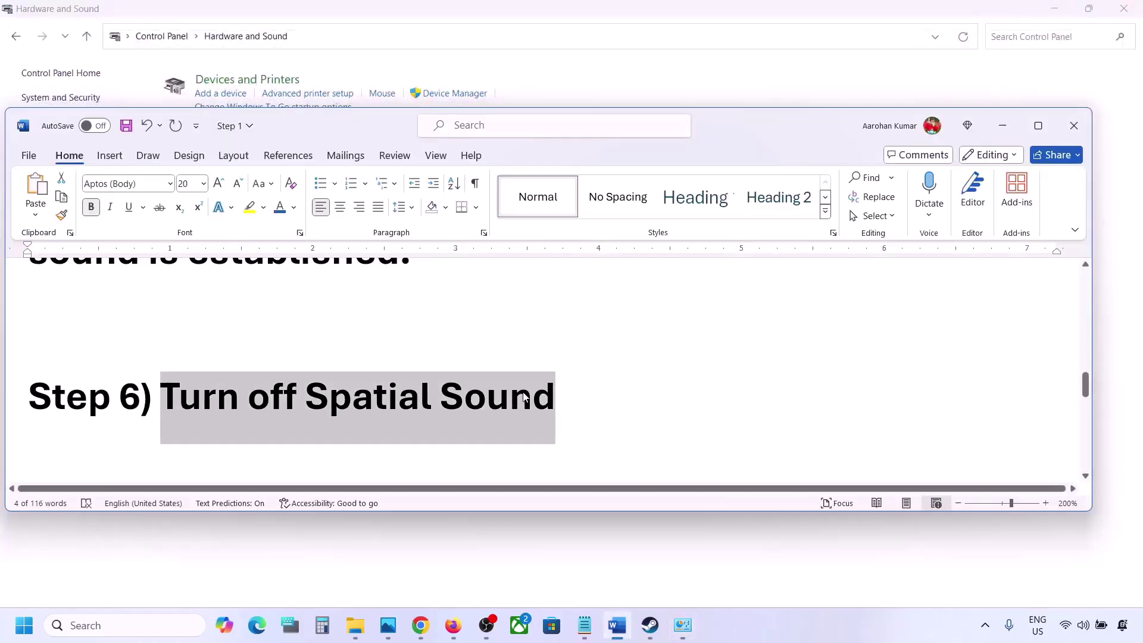
scroll(523, 393, down, 4)
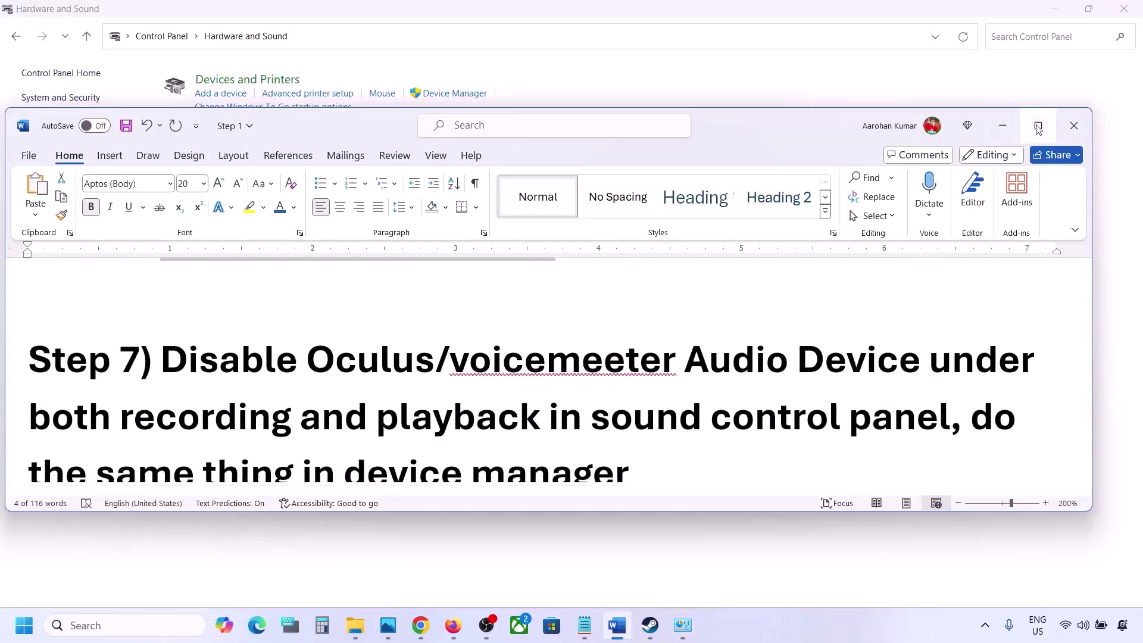
click(1037, 127)
scroll(302, 384, up, 2)
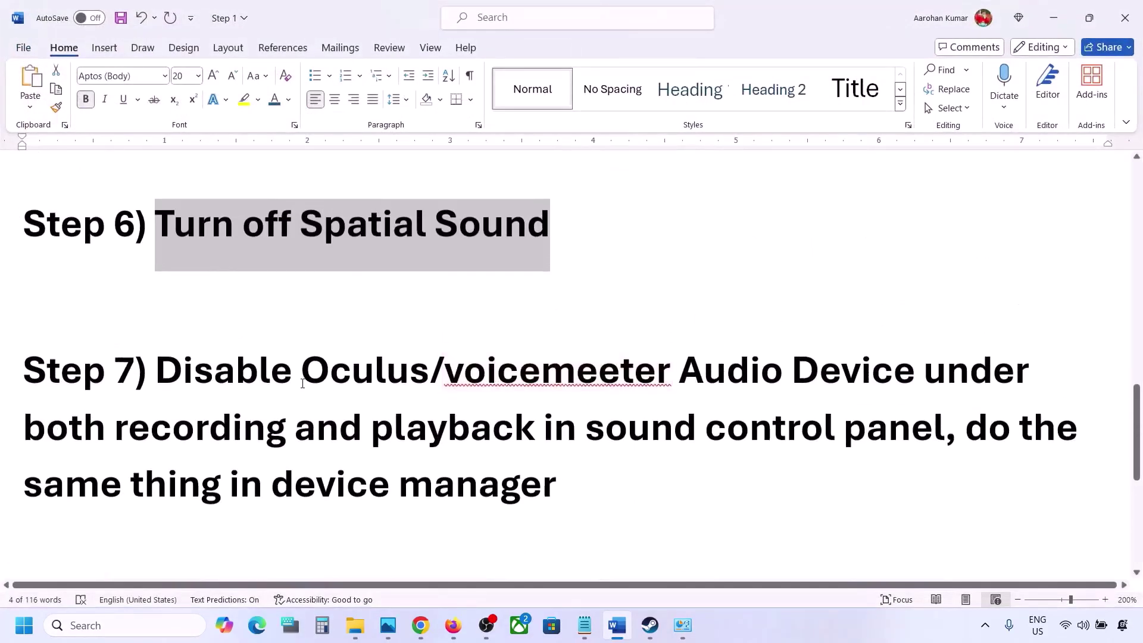
drag(303, 379, 599, 385)
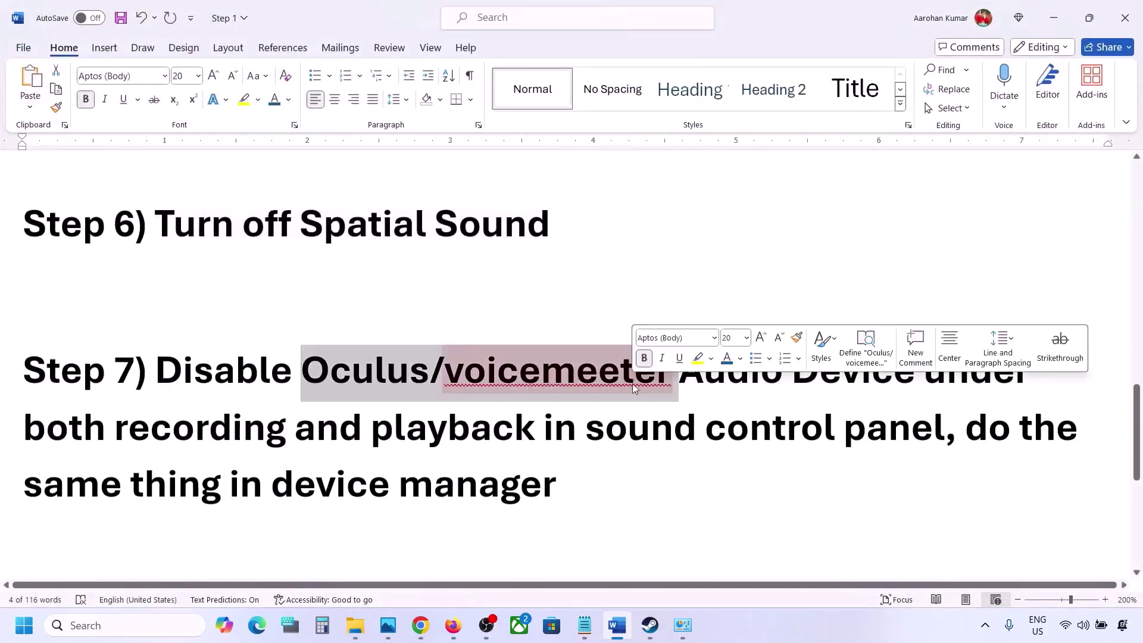
click(726, 375)
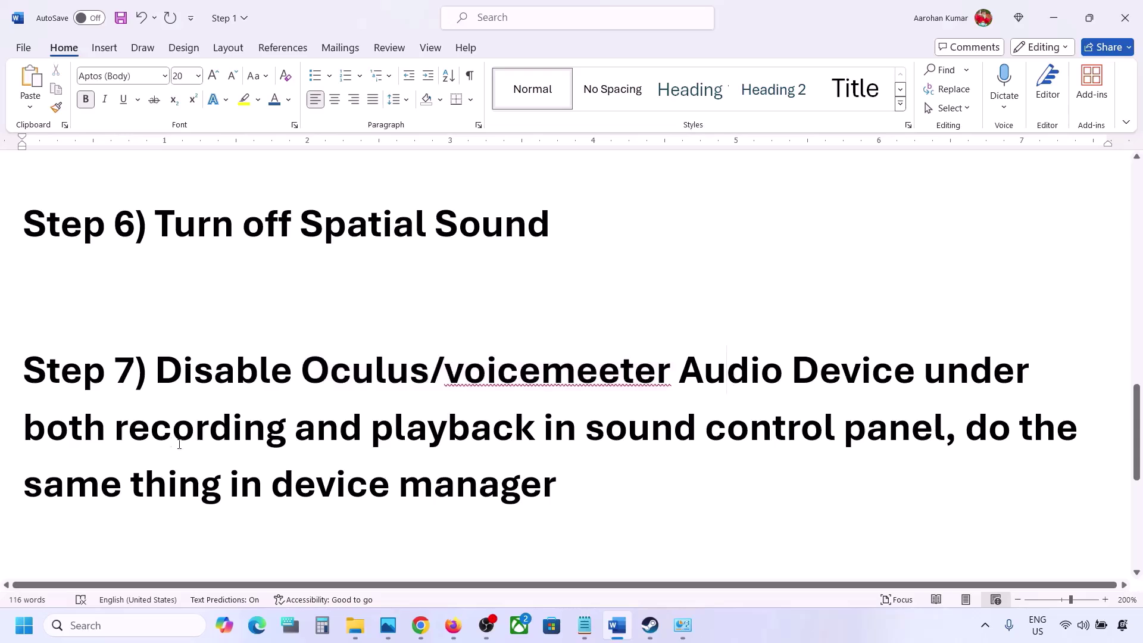
drag(182, 369, 778, 451)
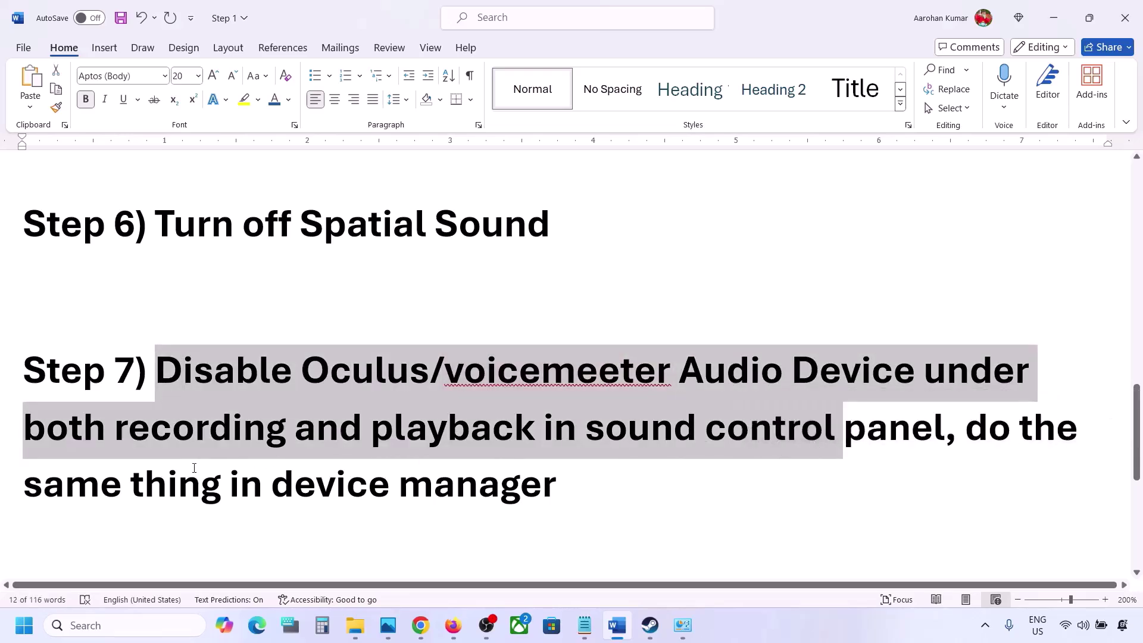
drag(146, 485, 557, 487)
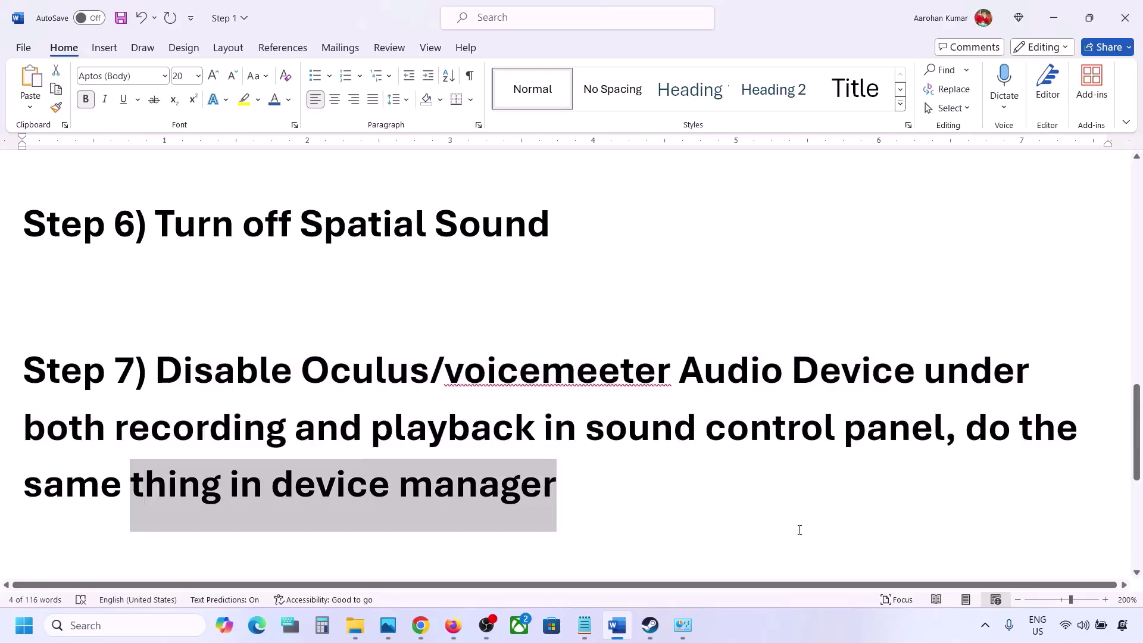
Launch Control Panel from Windows search and go to Hardware and Sound
click(120, 625)
text(control)
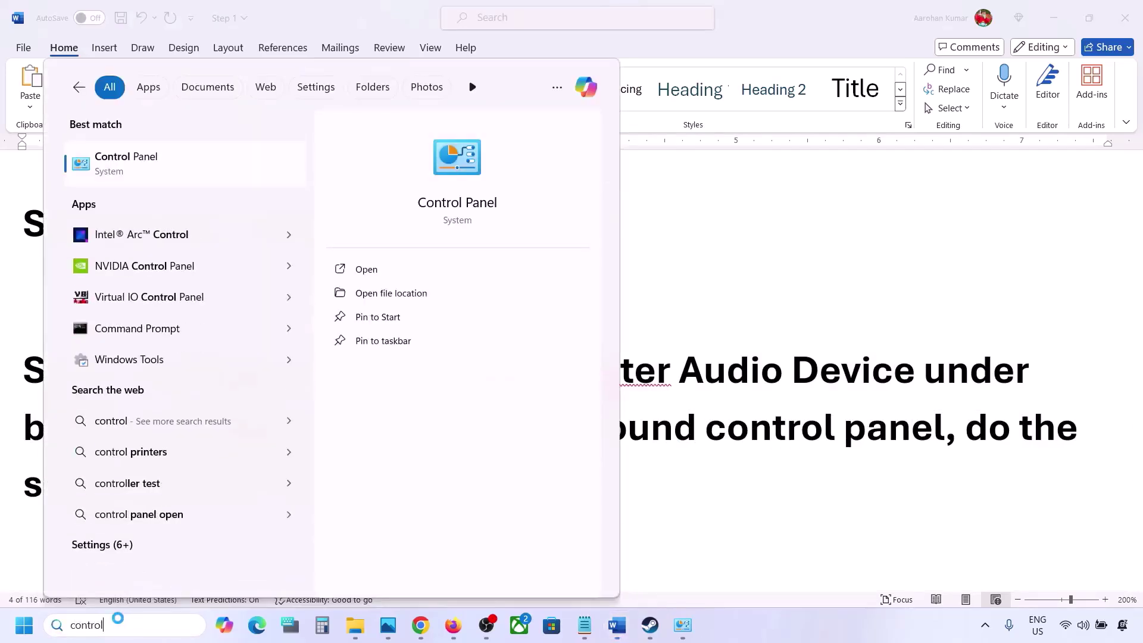
key(Return)
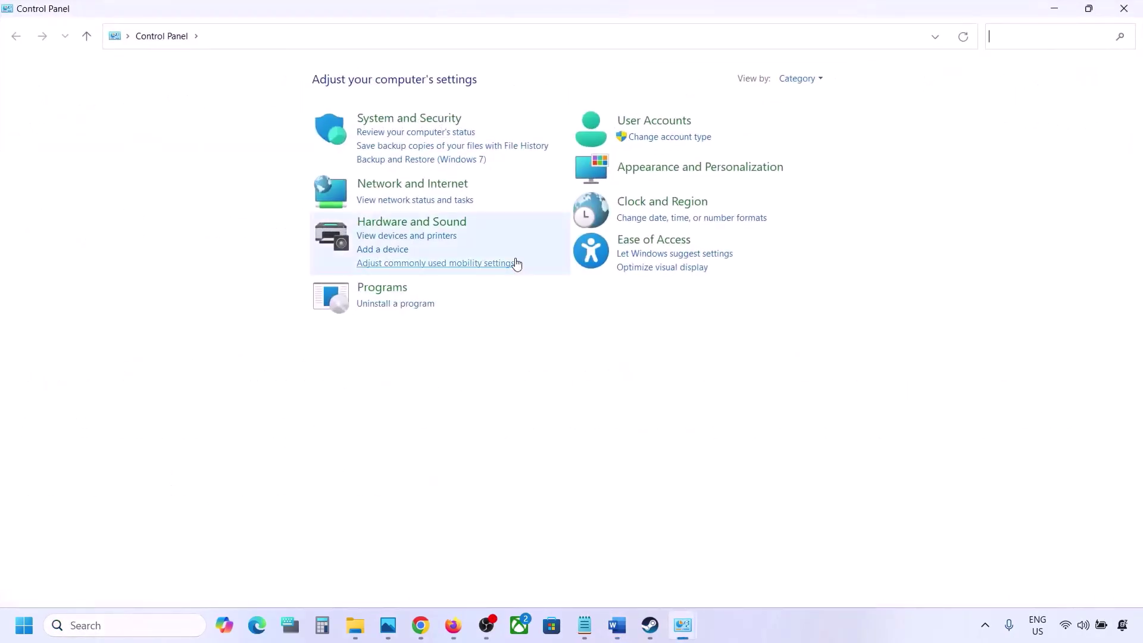
click(388, 228)
Open the Sound dialog, centre it, and select the Realtek Speakers in the Playback list
click(222, 170)
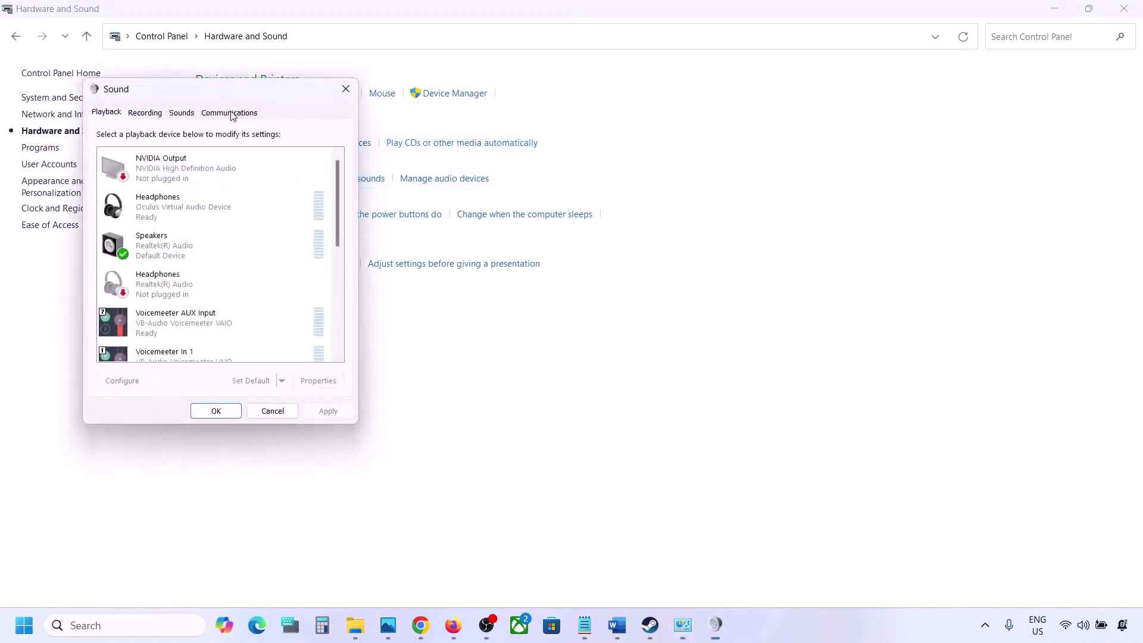
drag(227, 99, 669, 127)
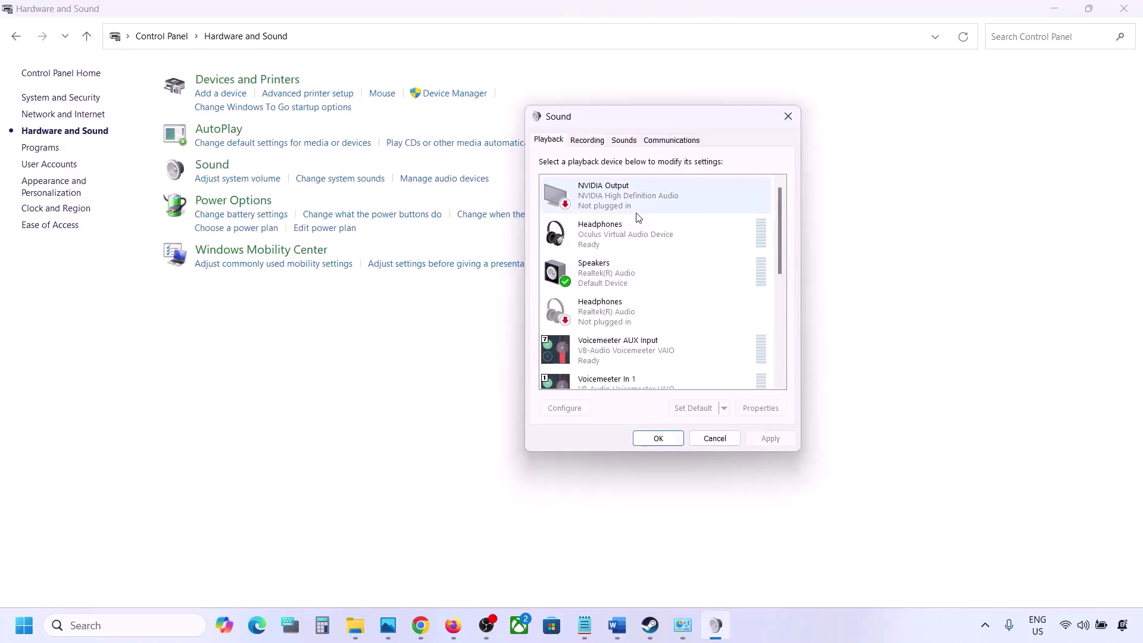
scroll(642, 288, down, 4)
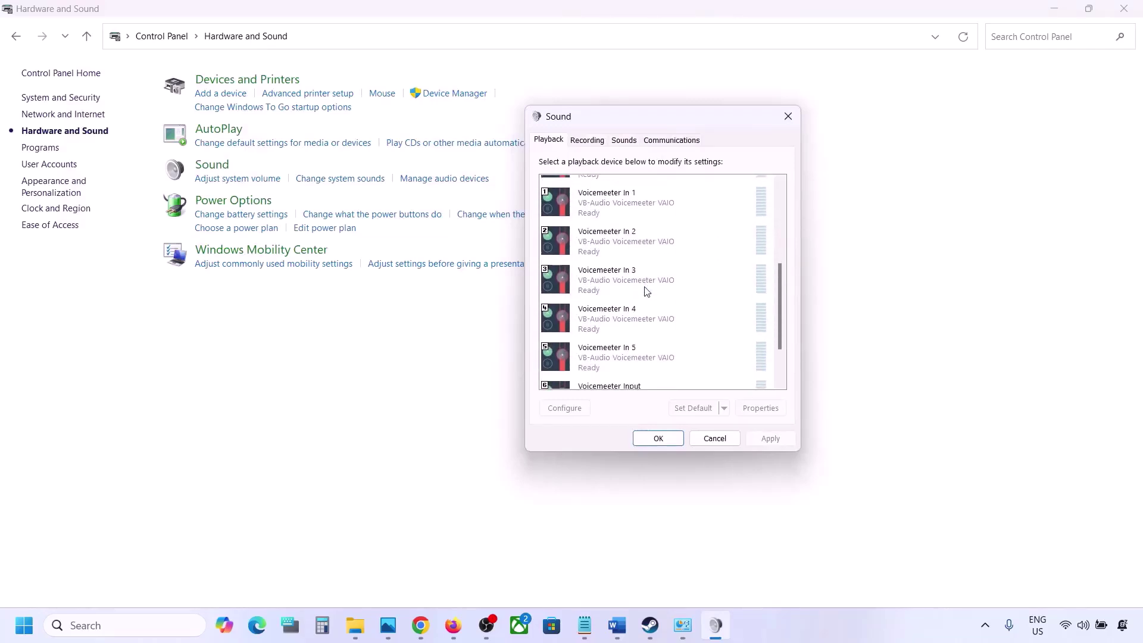
scroll(647, 291, up, 5)
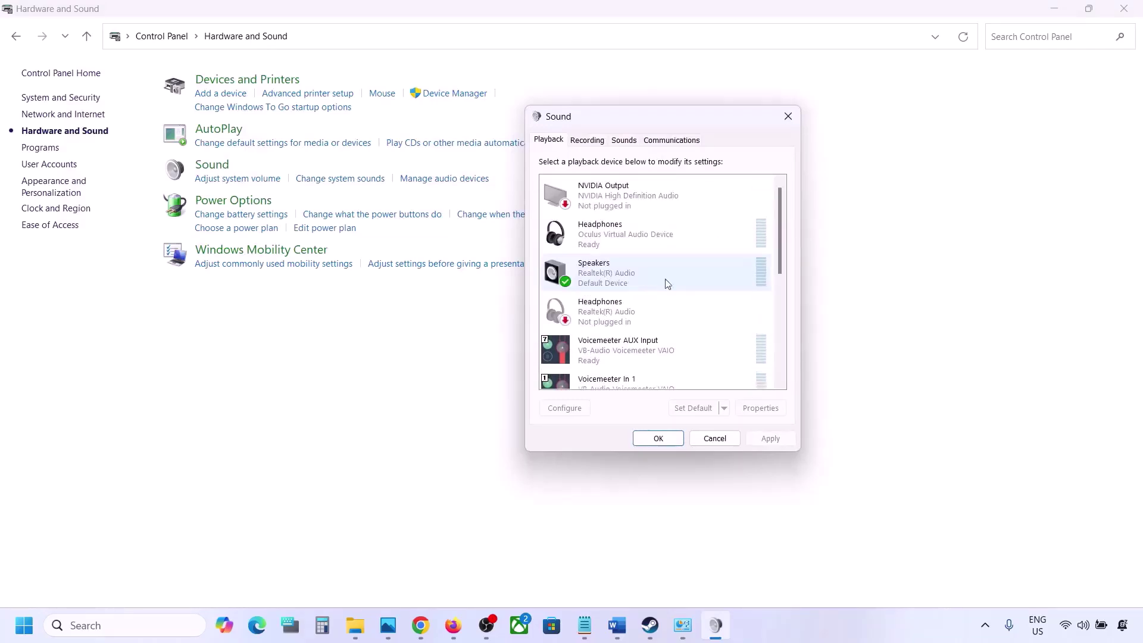
click(631, 273)
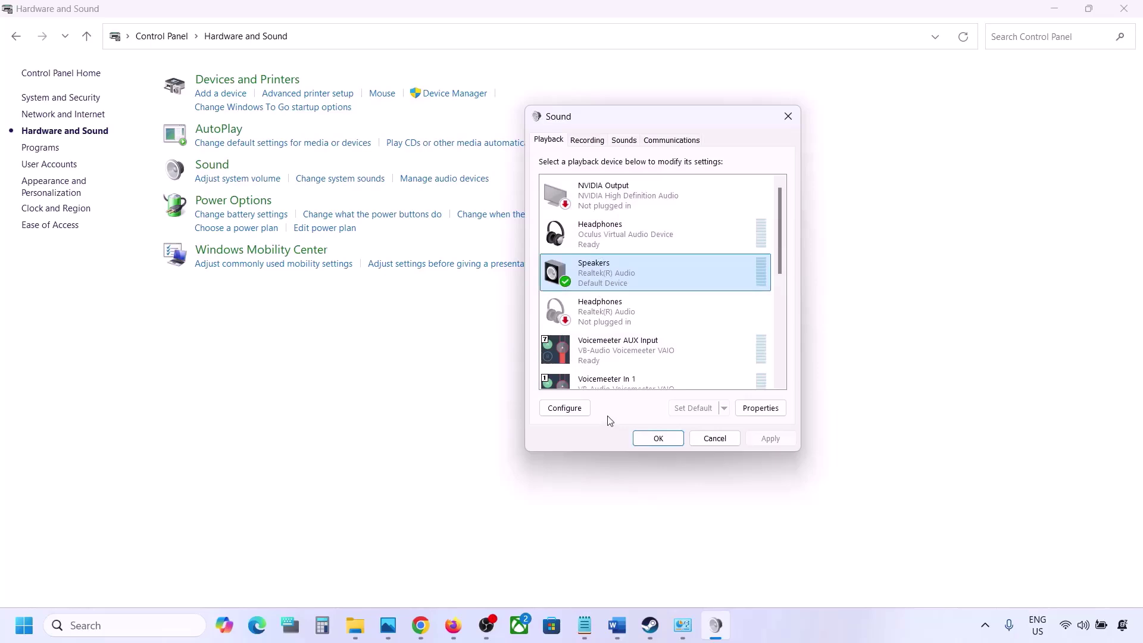
scroll(620, 365, down, 5)
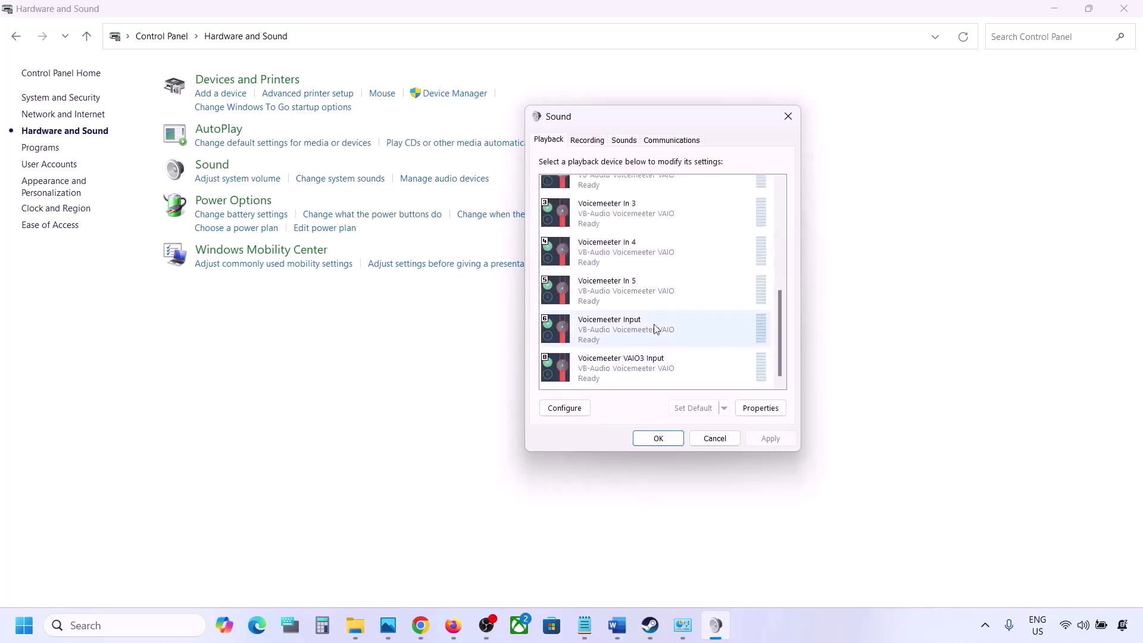
scroll(654, 330, up, 5)
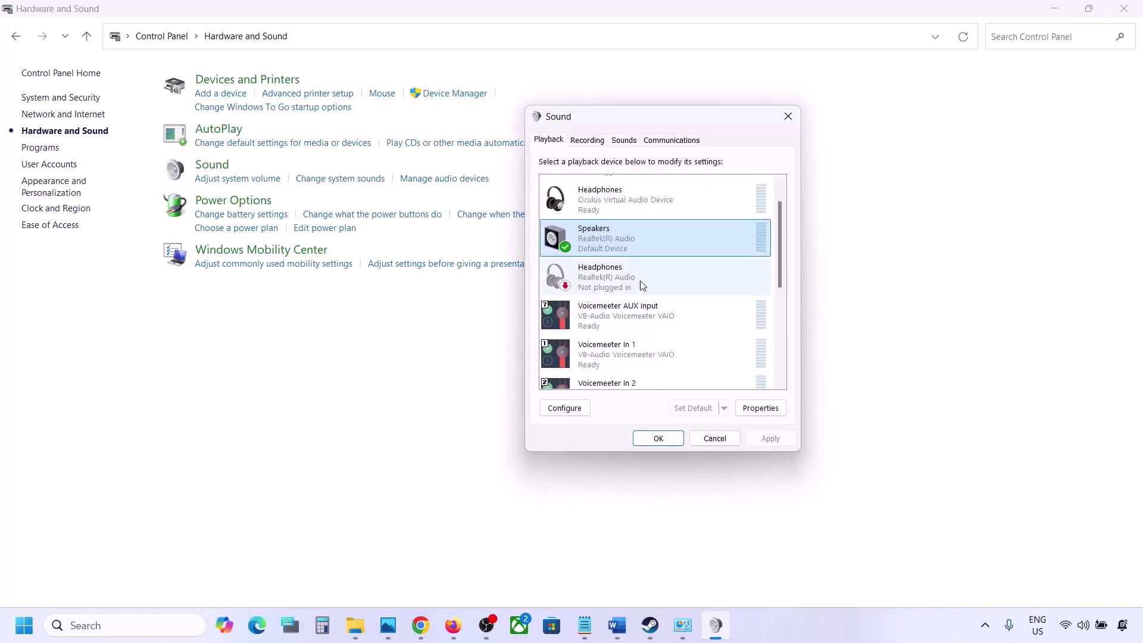
Disable the Oculus virtual Headphones playback device
click(601, 203)
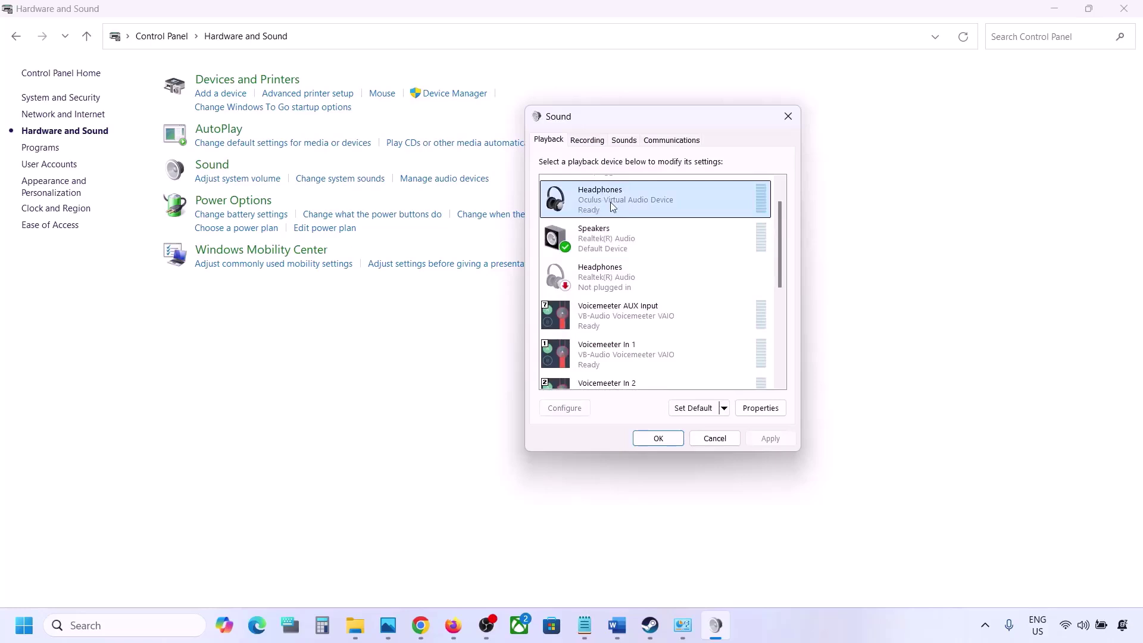
right_click(611, 205)
click(649, 224)
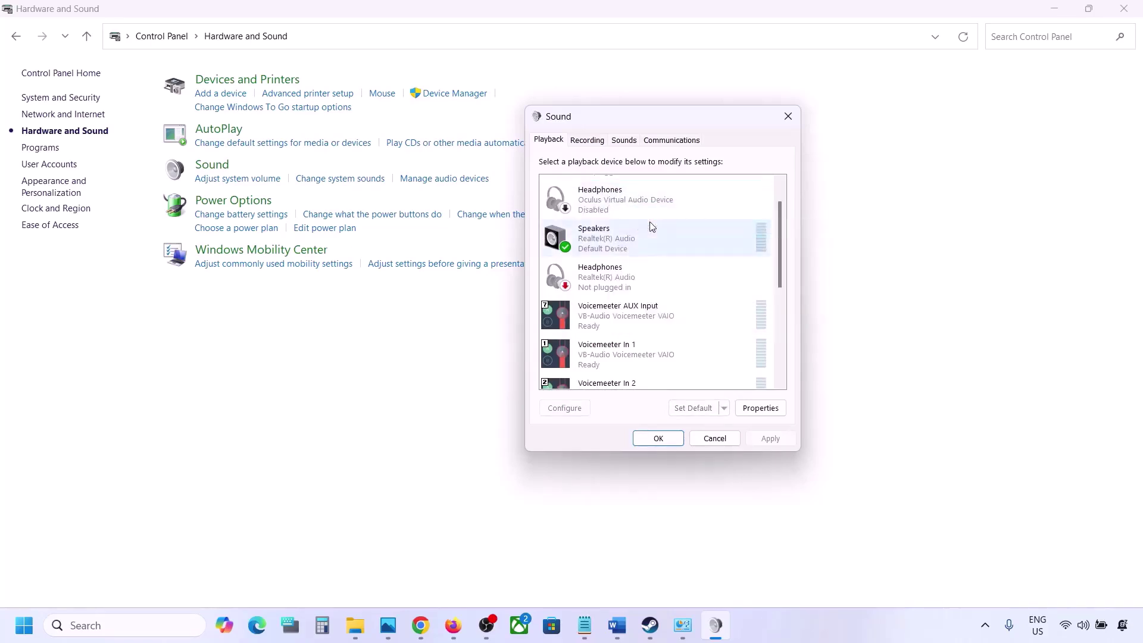
scroll(634, 258, down, 2)
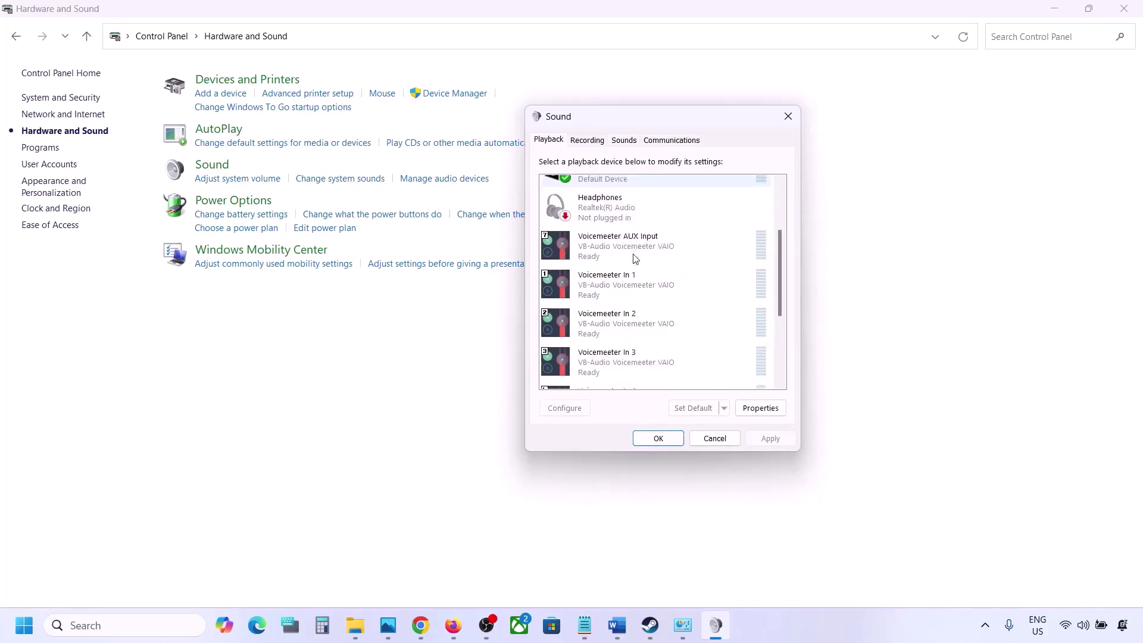
scroll(634, 258, up, 2)
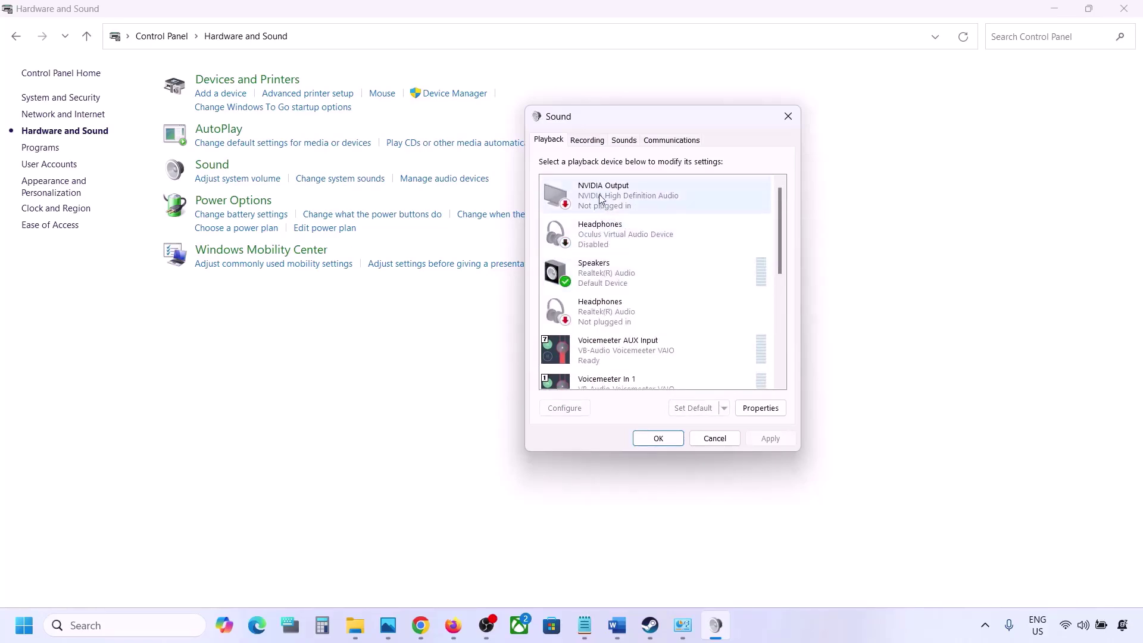
right_click(612, 225)
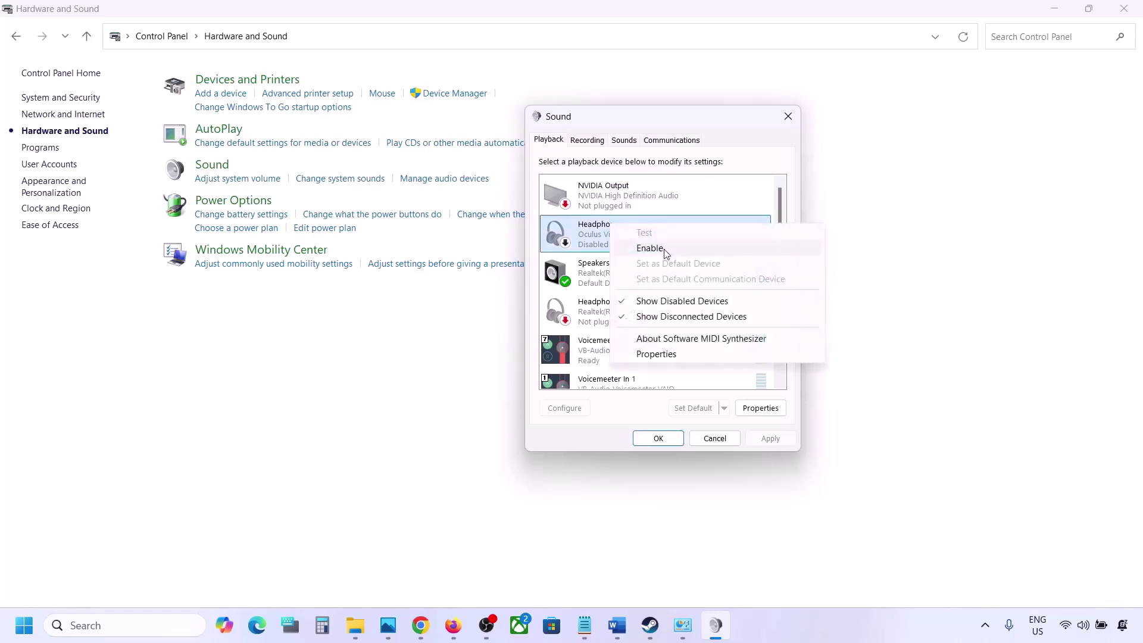
click(600, 248)
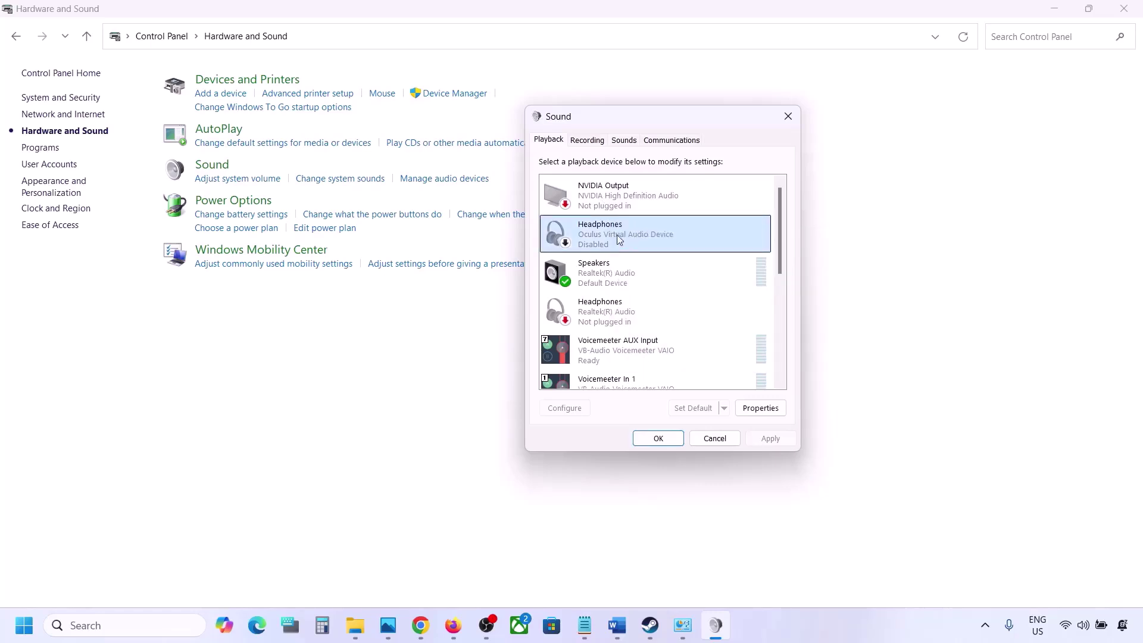
Disable Voicemeeter AUX Input and Voicemeeter In 1, In 2 and In 3
scroll(611, 262, down, 1)
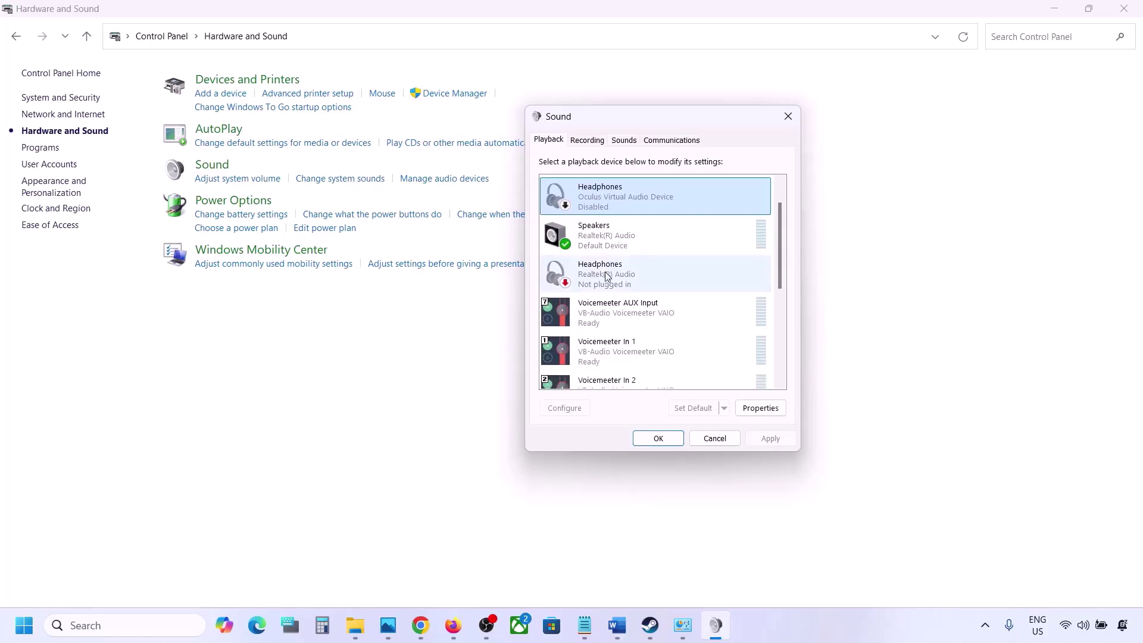
click(606, 277)
scroll(604, 273, down, 1)
click(613, 283)
right_click(616, 285)
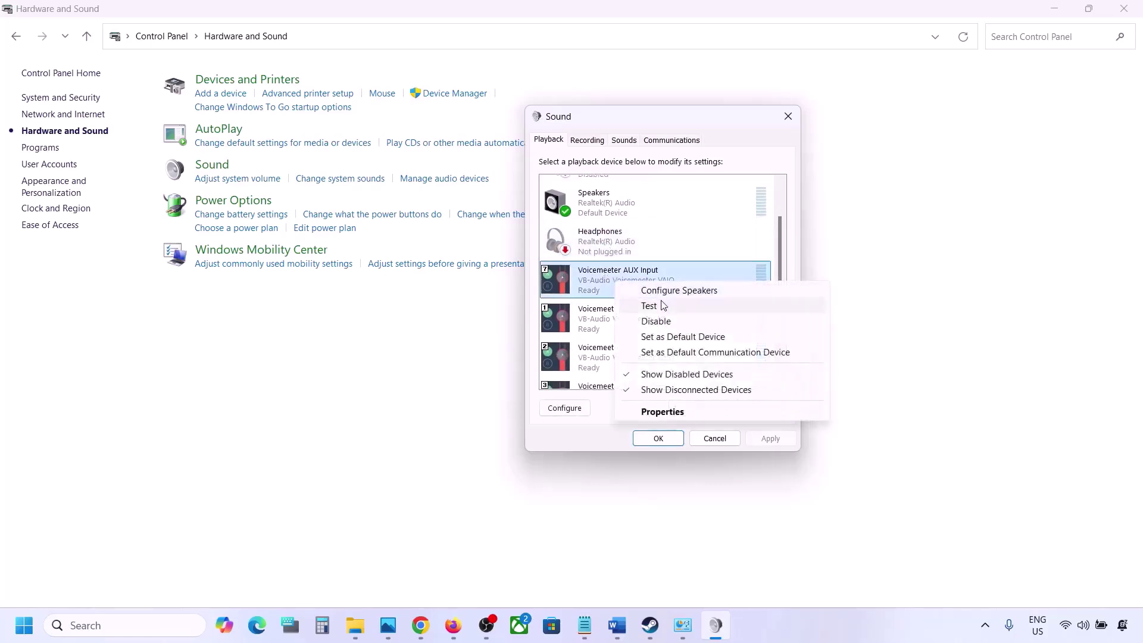
click(625, 320)
right_click(624, 325)
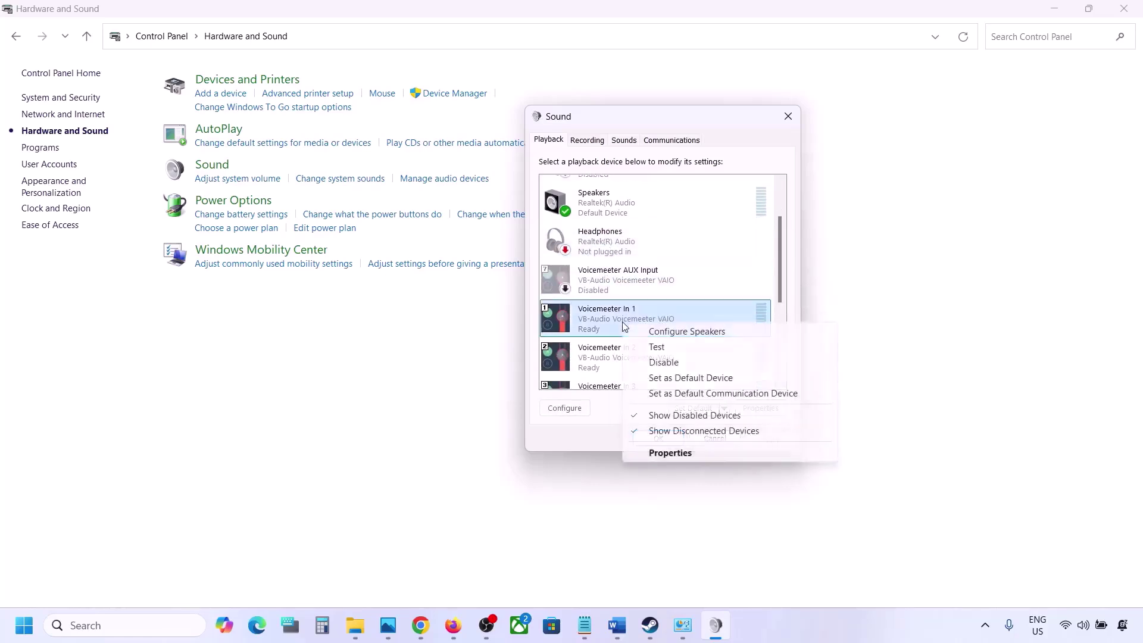
click(671, 363)
scroll(670, 369, down, 1)
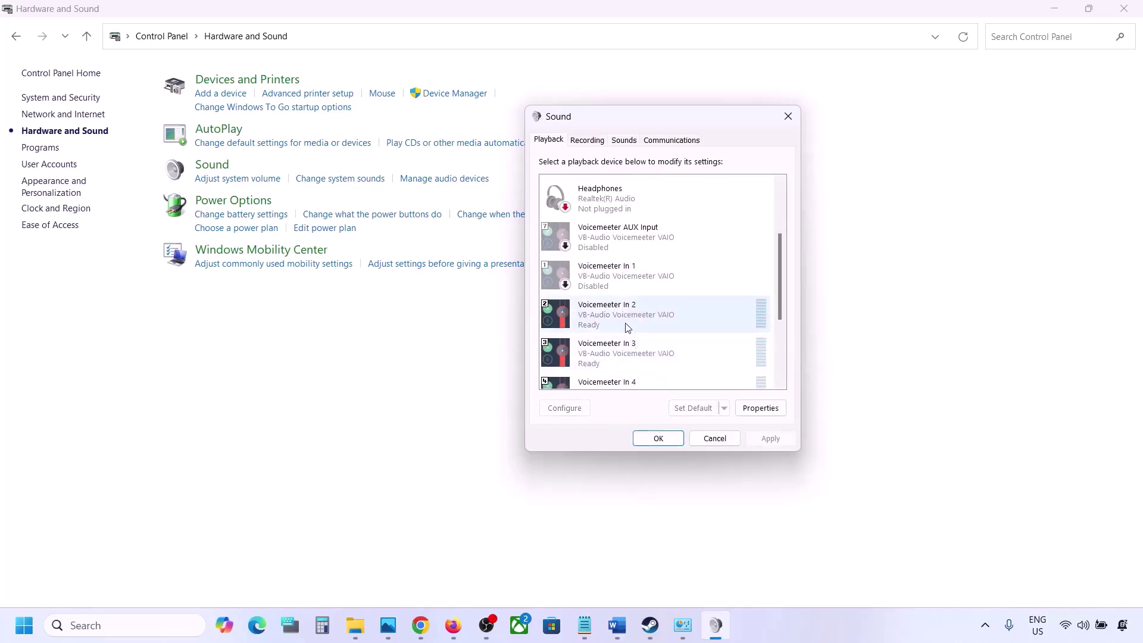
right_click(627, 324)
click(667, 370)
right_click(614, 360)
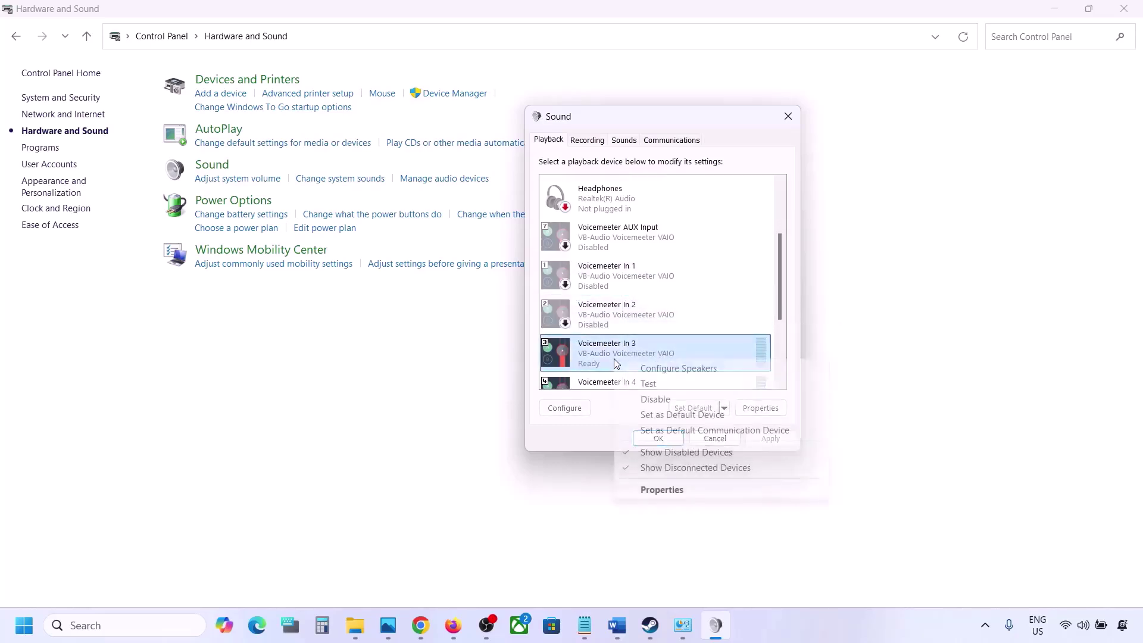
click(655, 399)
Disable Voicemeeter Input, Voicemeeter In 5, In 4 and VAIO3 Input
scroll(637, 349, down, 3)
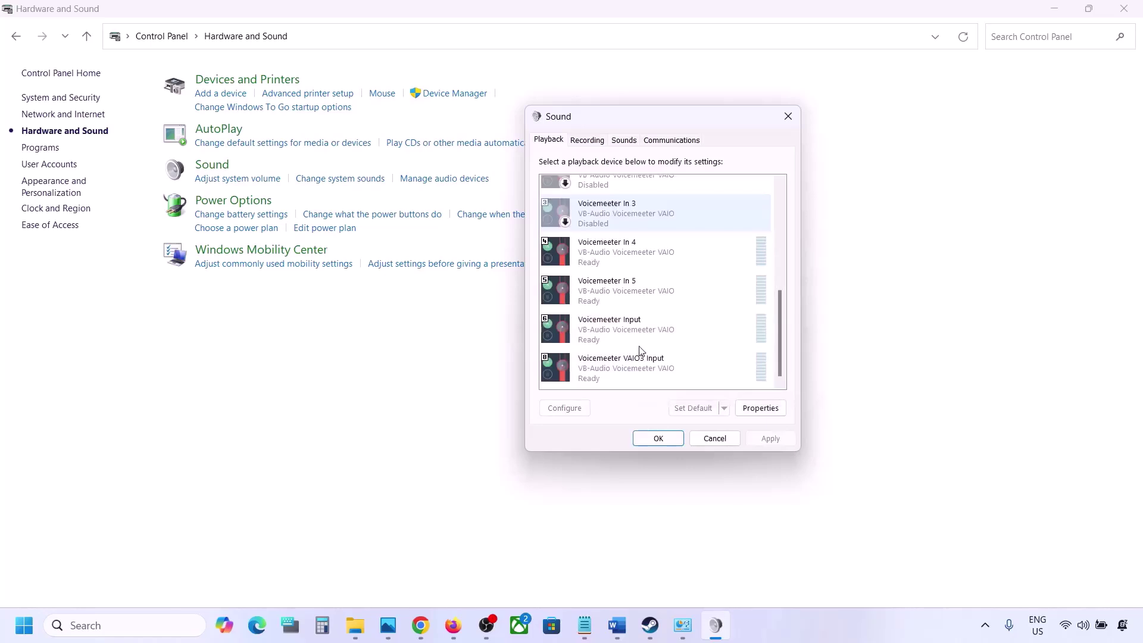
right_click(608, 332)
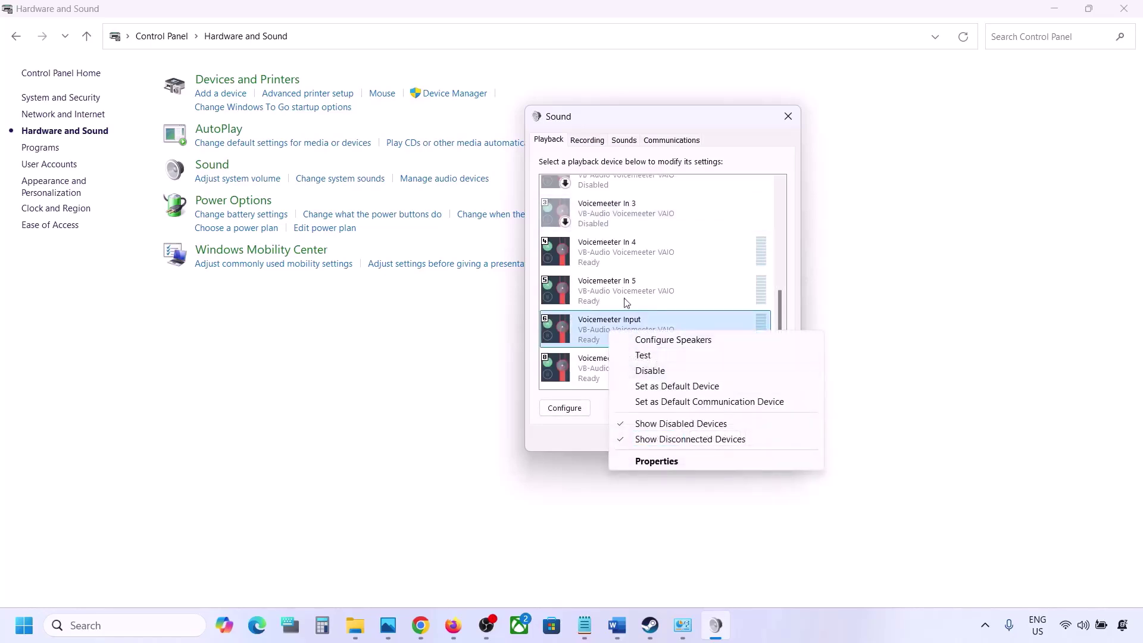
click(653, 372)
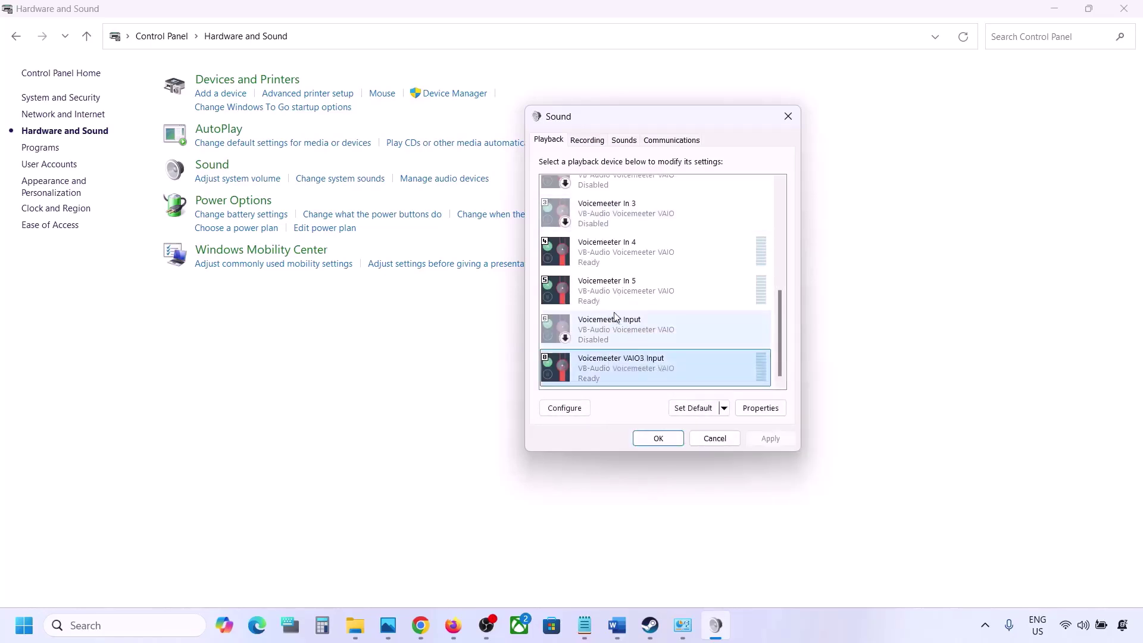
right_click(603, 298)
click(641, 337)
click(619, 261)
right_click(609, 256)
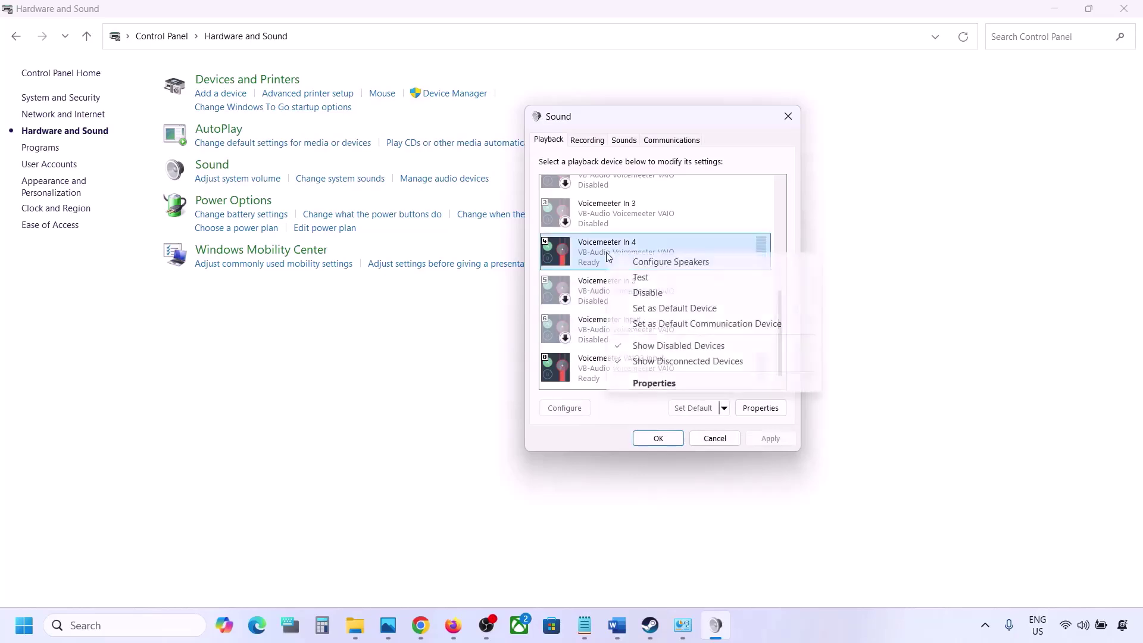
click(645, 292)
right_click(605, 365)
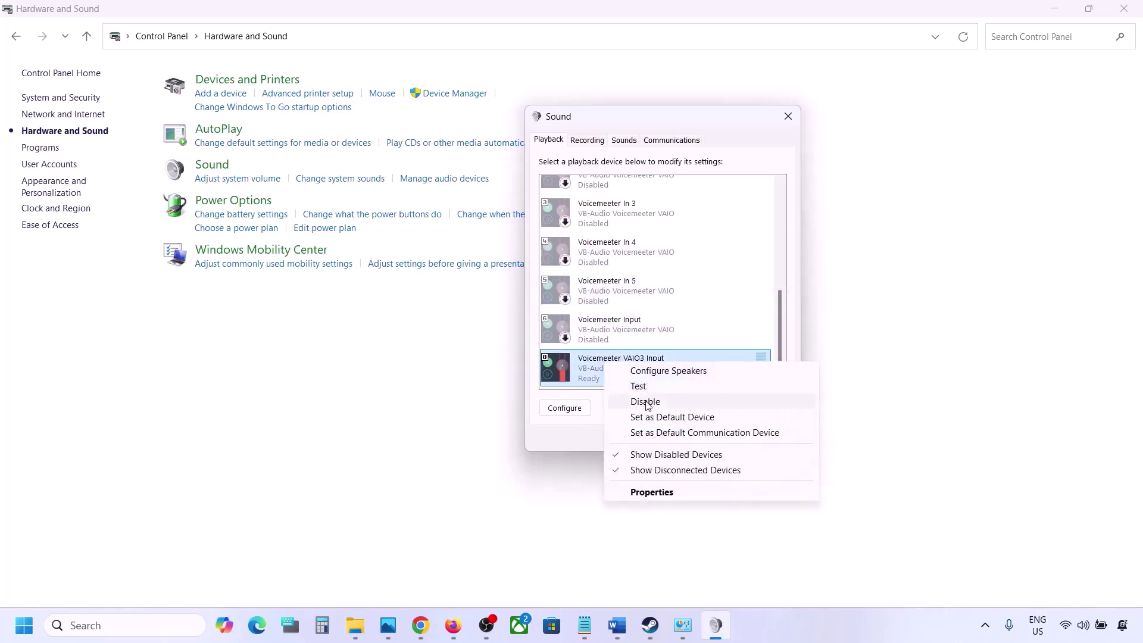
click(642, 400)
scroll(612, 253, up, 3)
scroll(612, 253, up, 3)
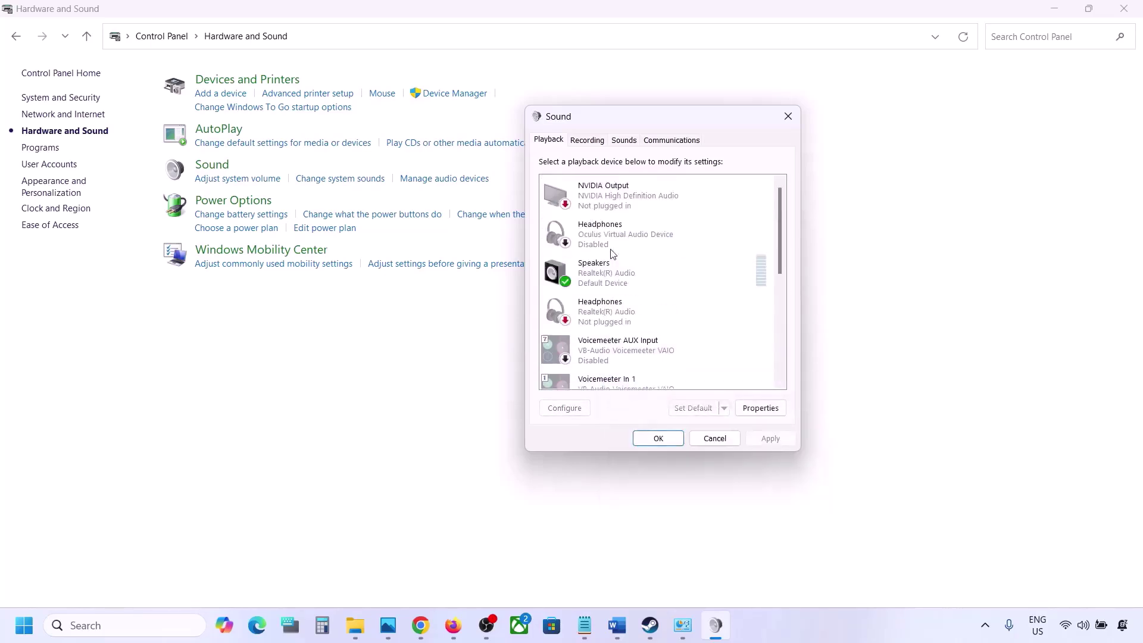
Check the Speakers device, then look over the Recording and Playback device lists
click(630, 274)
right_click(631, 273)
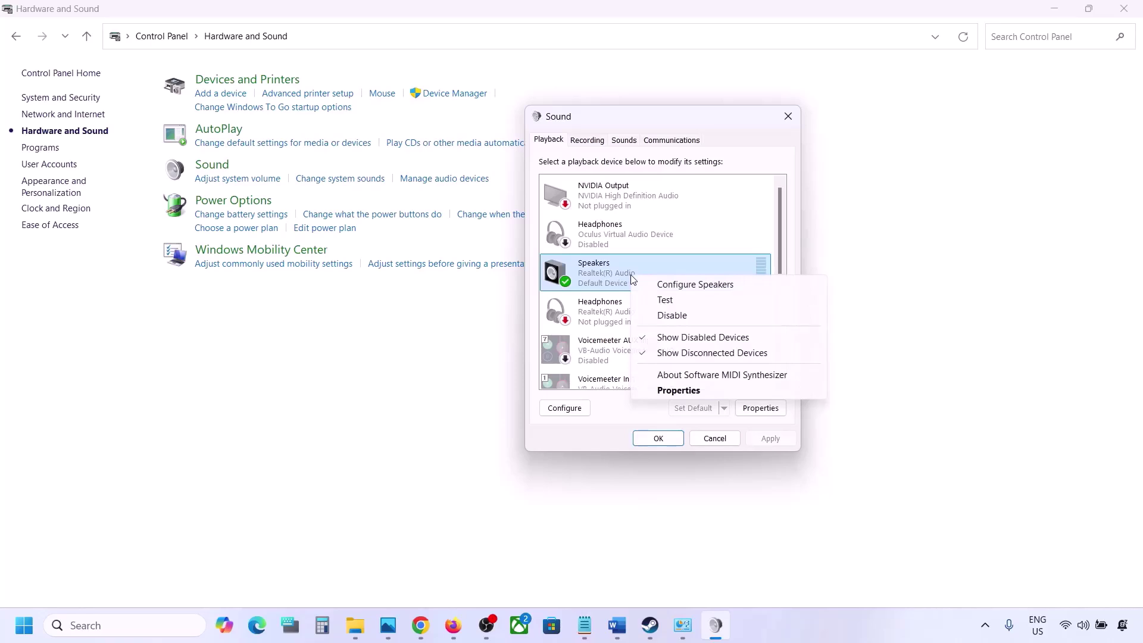
click(601, 286)
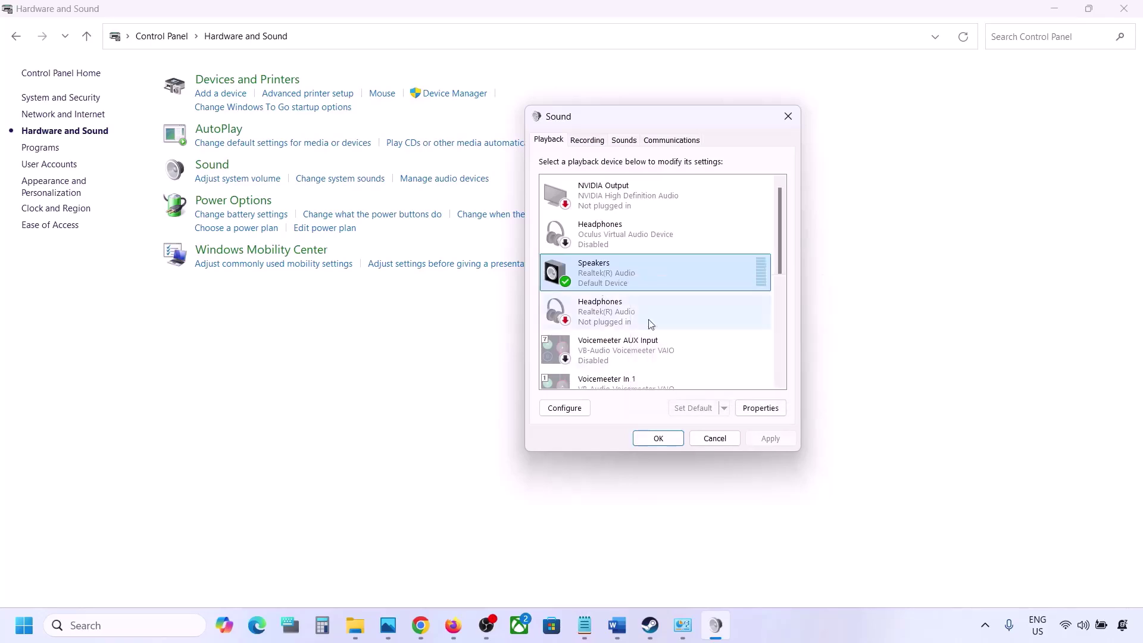
click(589, 140)
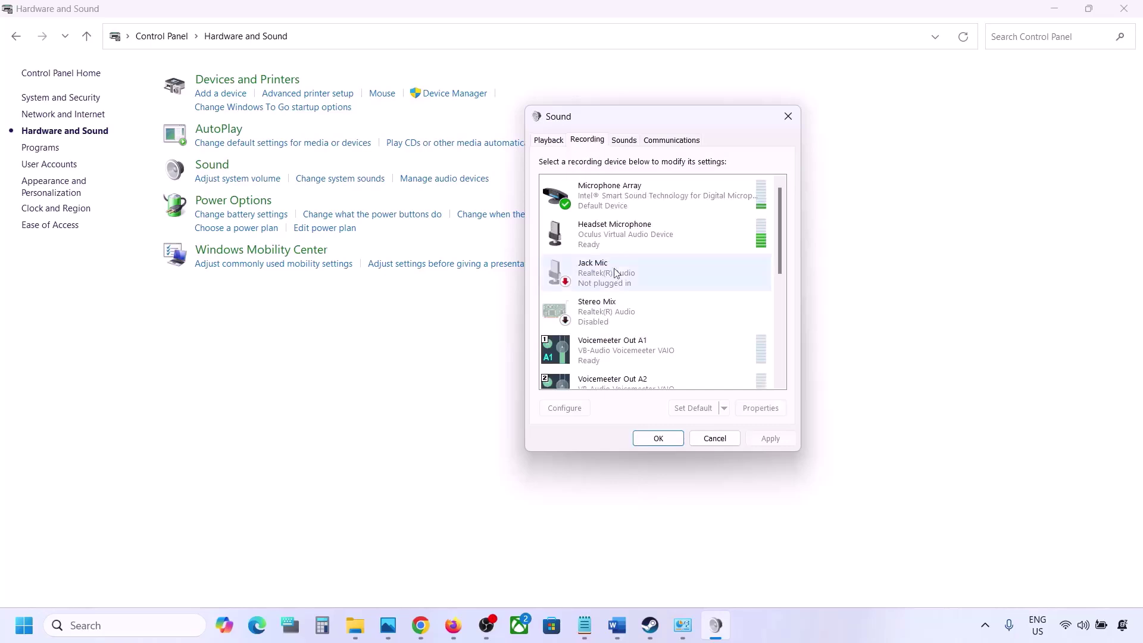
scroll(635, 304, down, 3)
scroll(635, 304, up, 3)
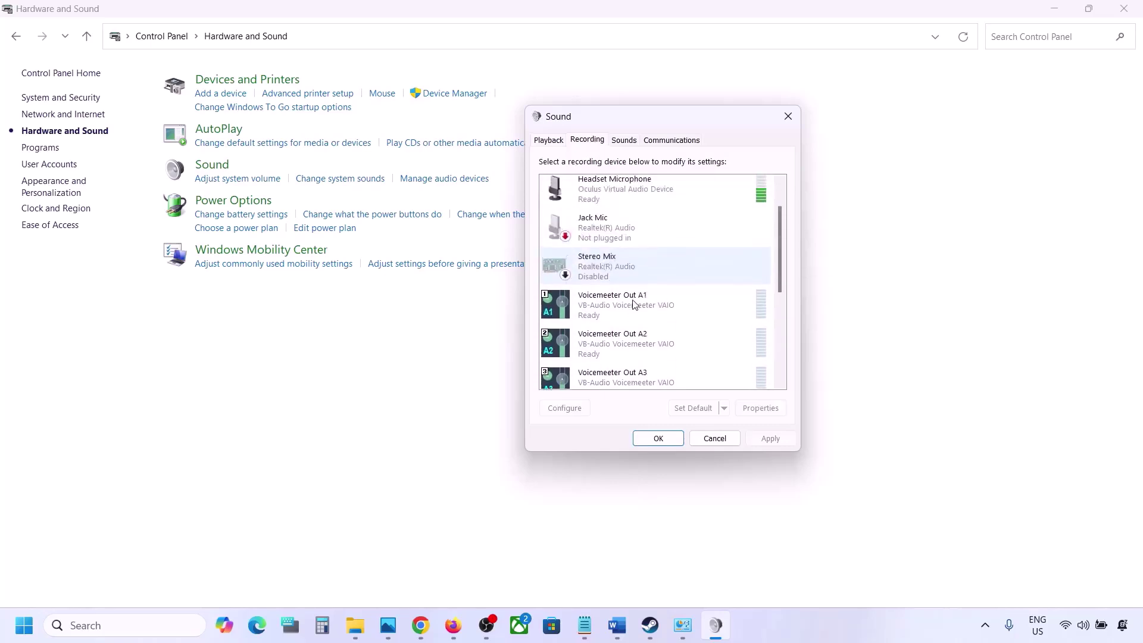
click(546, 140)
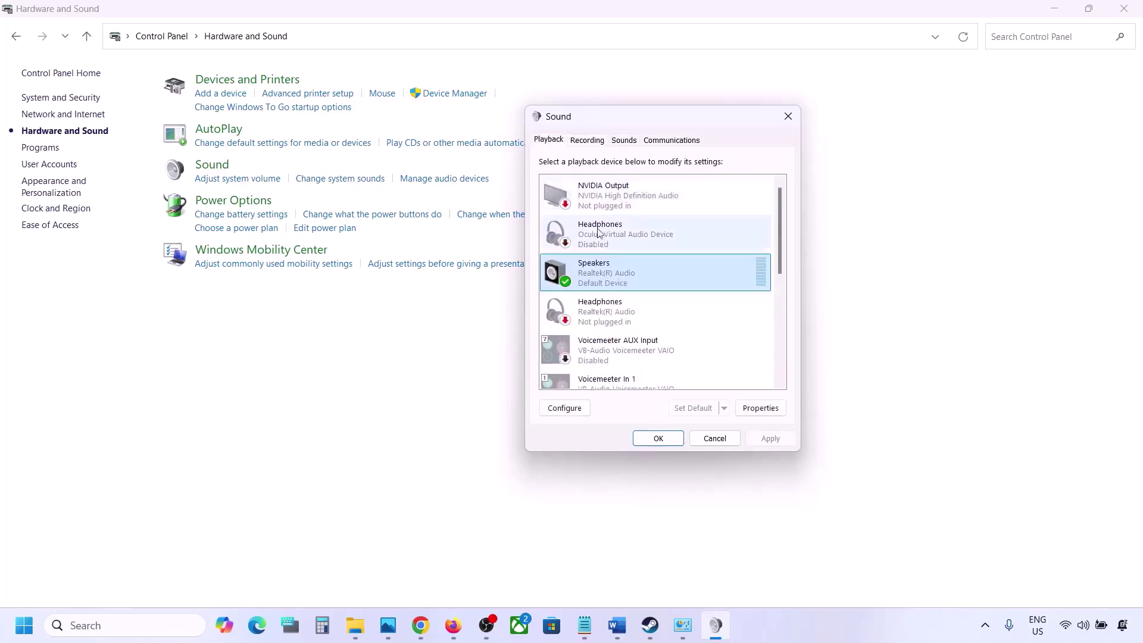
click(587, 142)
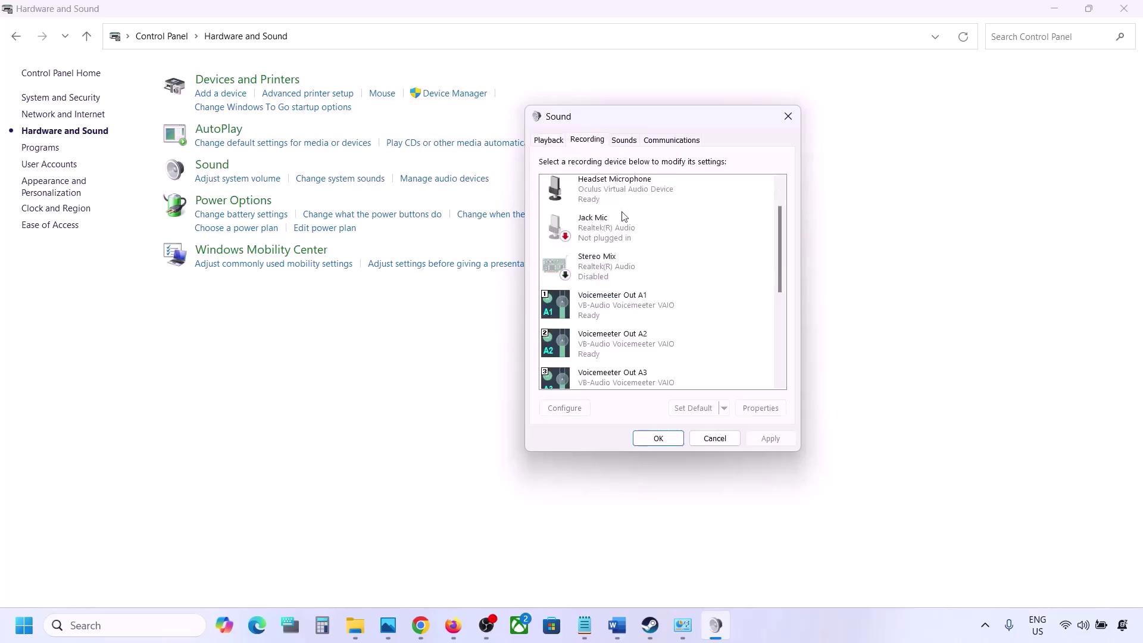
scroll(636, 292, up, 1)
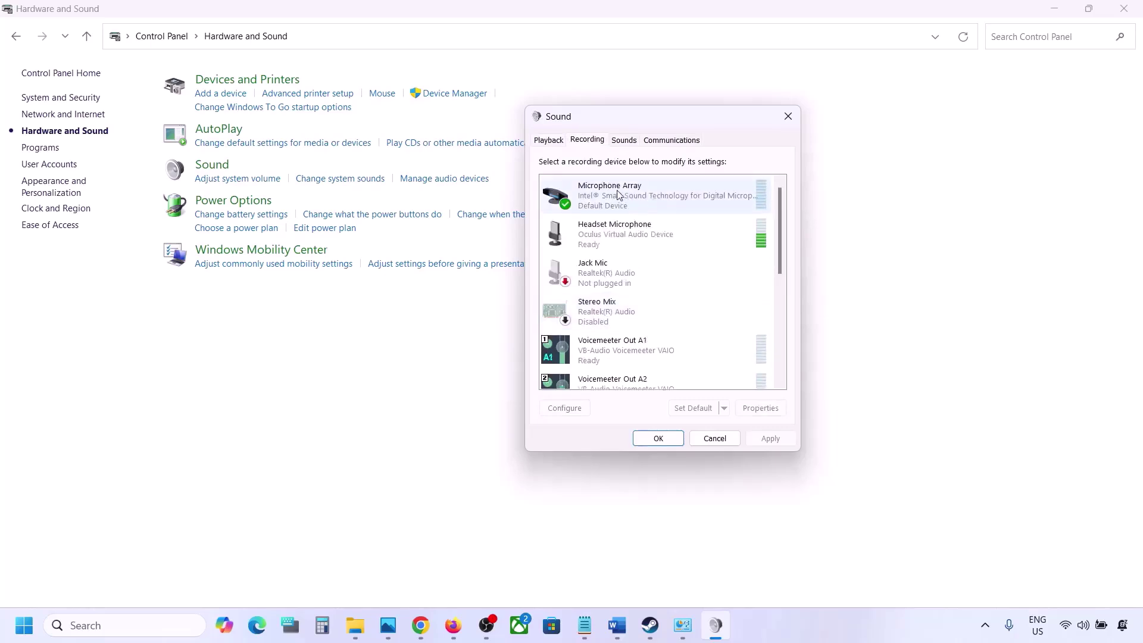
click(547, 143)
click(587, 141)
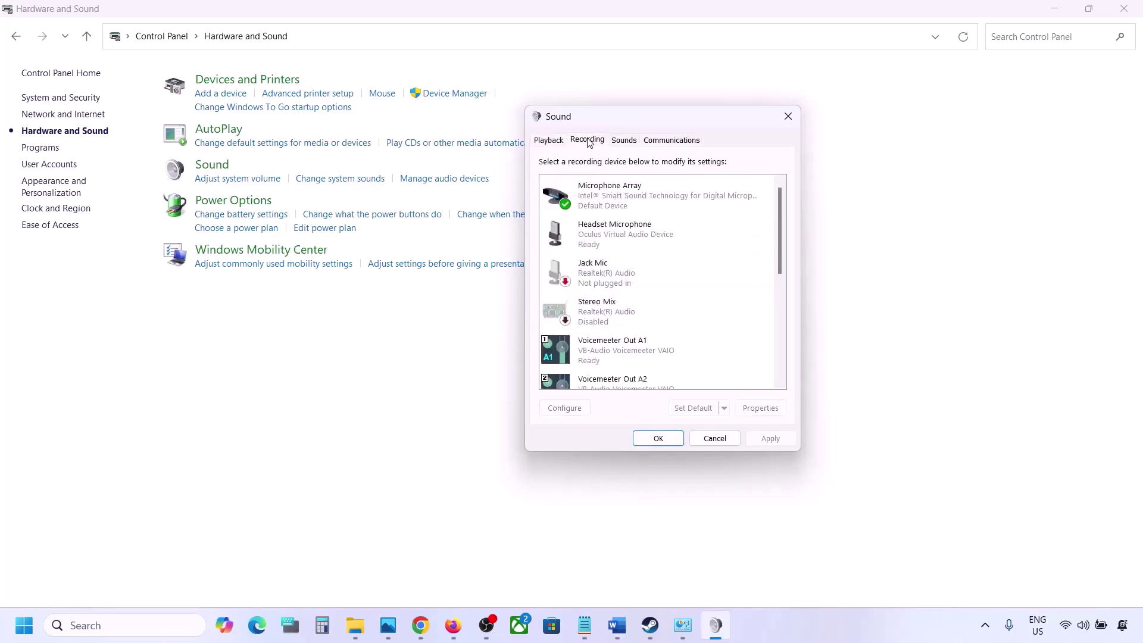
Disable the Headset Microphone recording device and close the Sound dialog
click(604, 241)
right_click(602, 238)
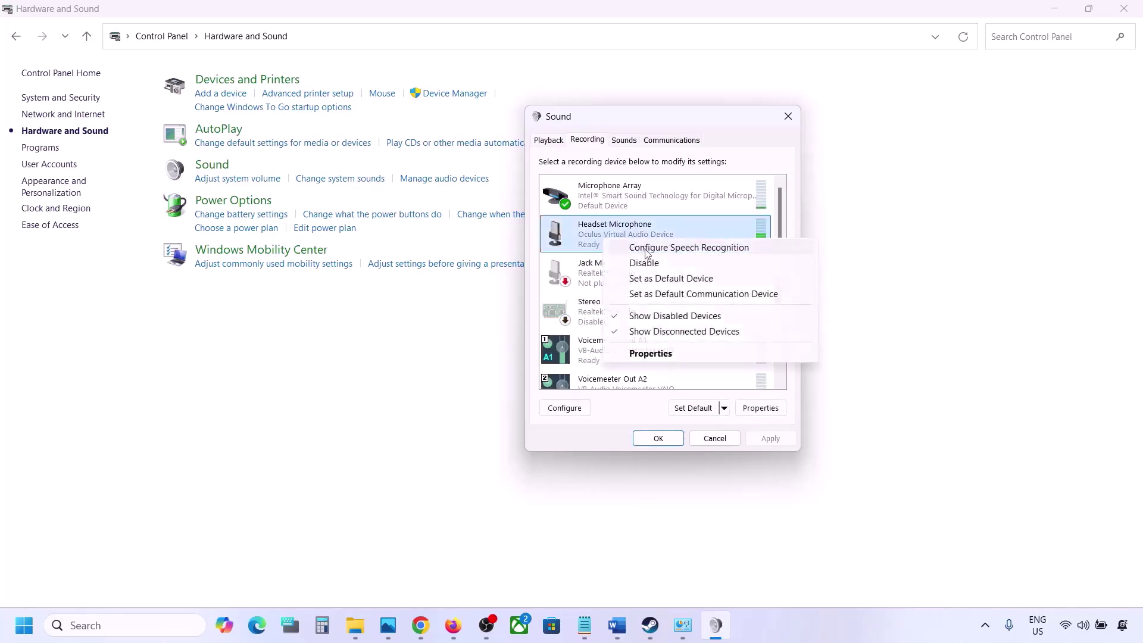
click(647, 265)
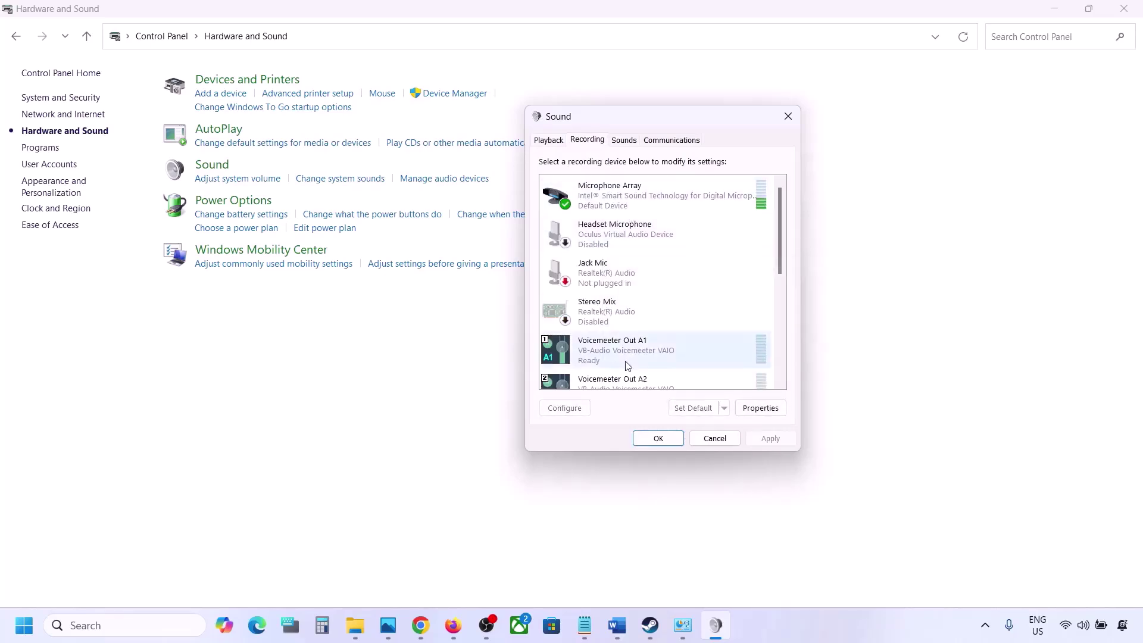
click(543, 141)
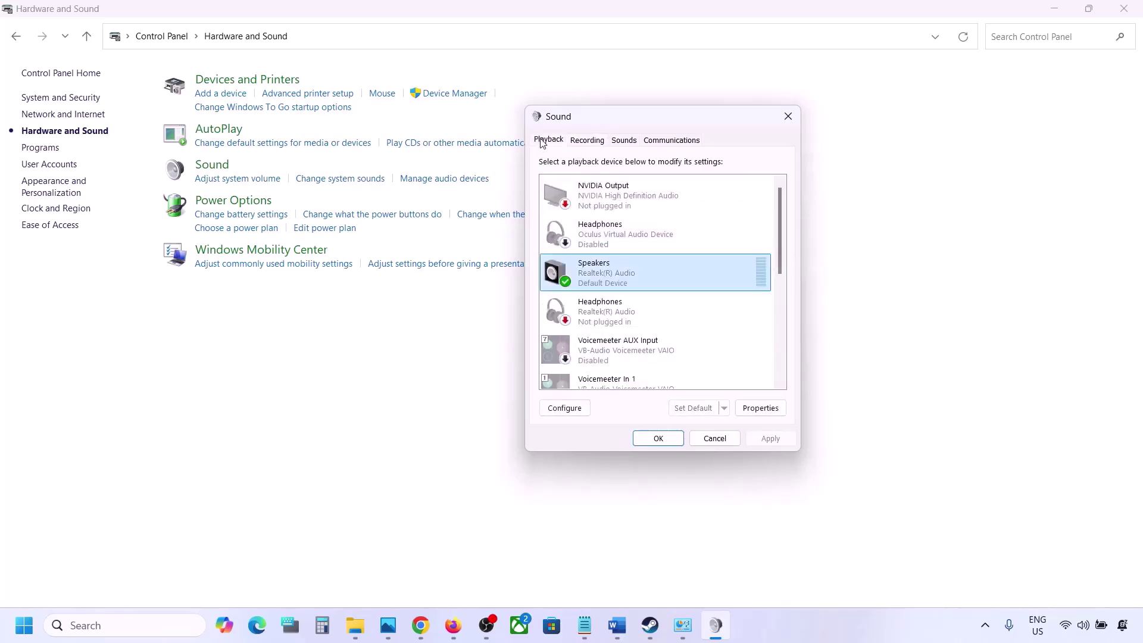
click(787, 117)
Open Device Manager from the Win+X menu and expand Sound, video and game controllers
right_click(24, 625)
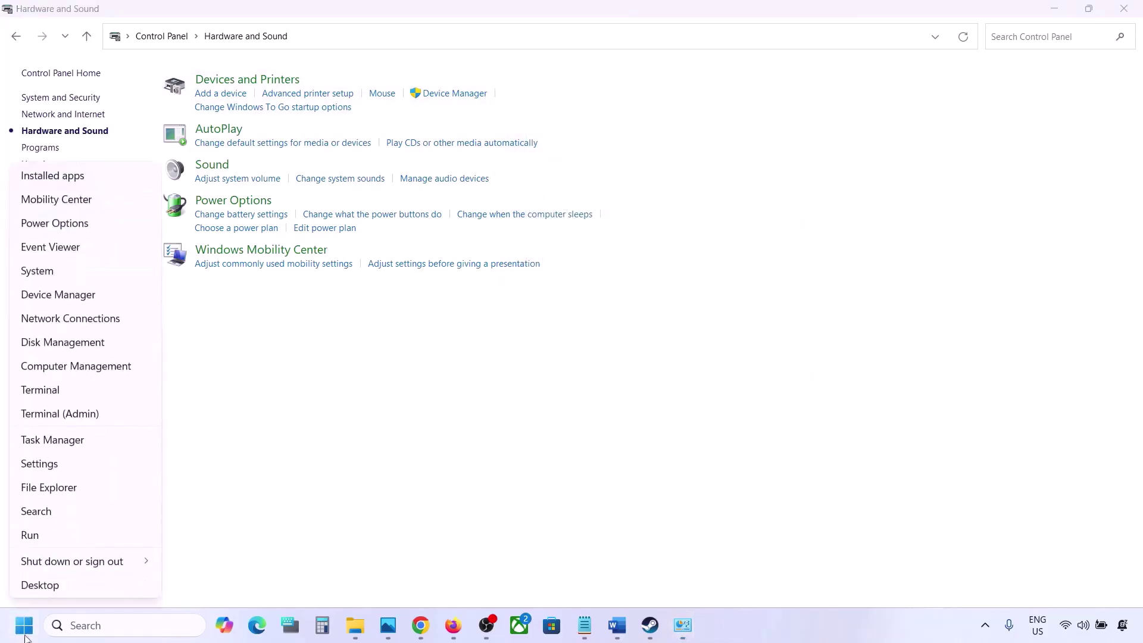
click(60, 295)
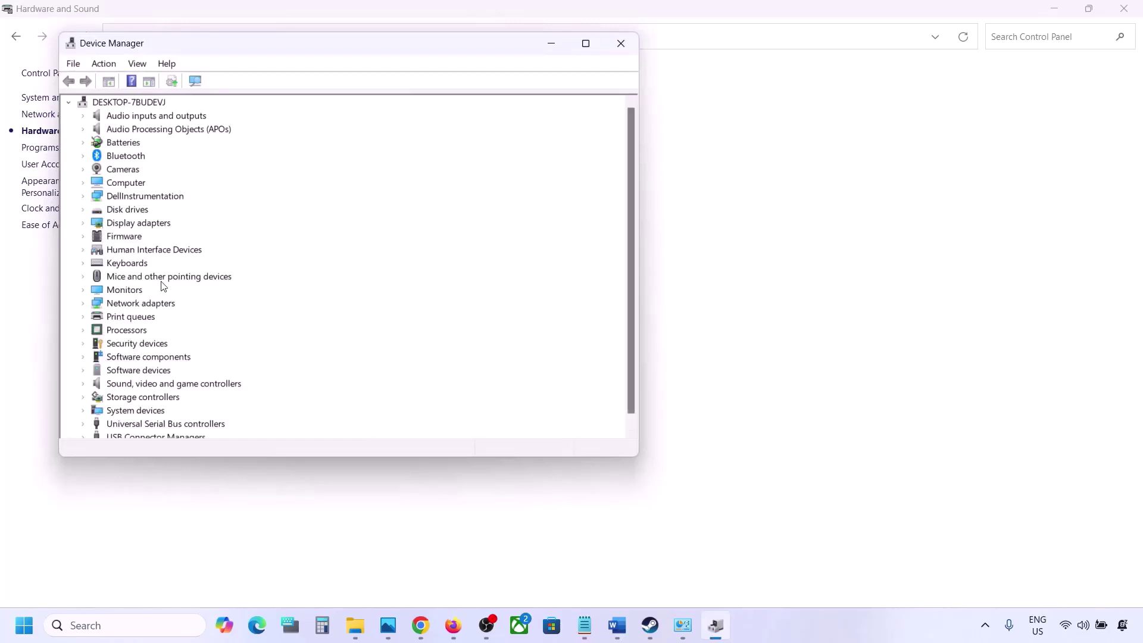
scroll(93, 374, down, 1)
click(83, 370)
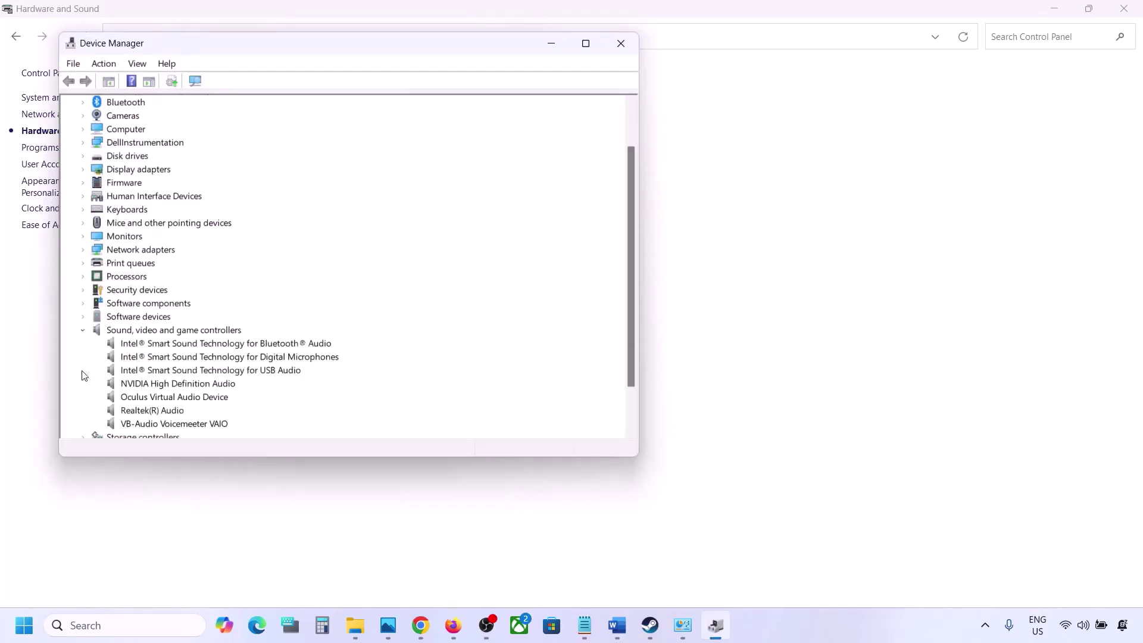
scroll(149, 358, down, 1)
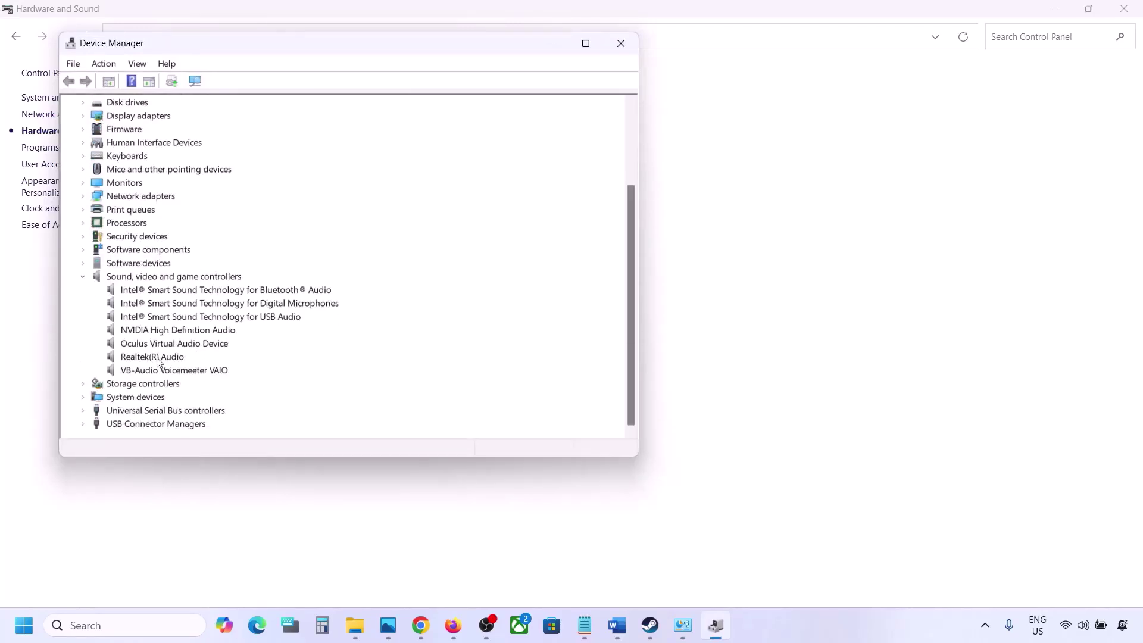
click(154, 357)
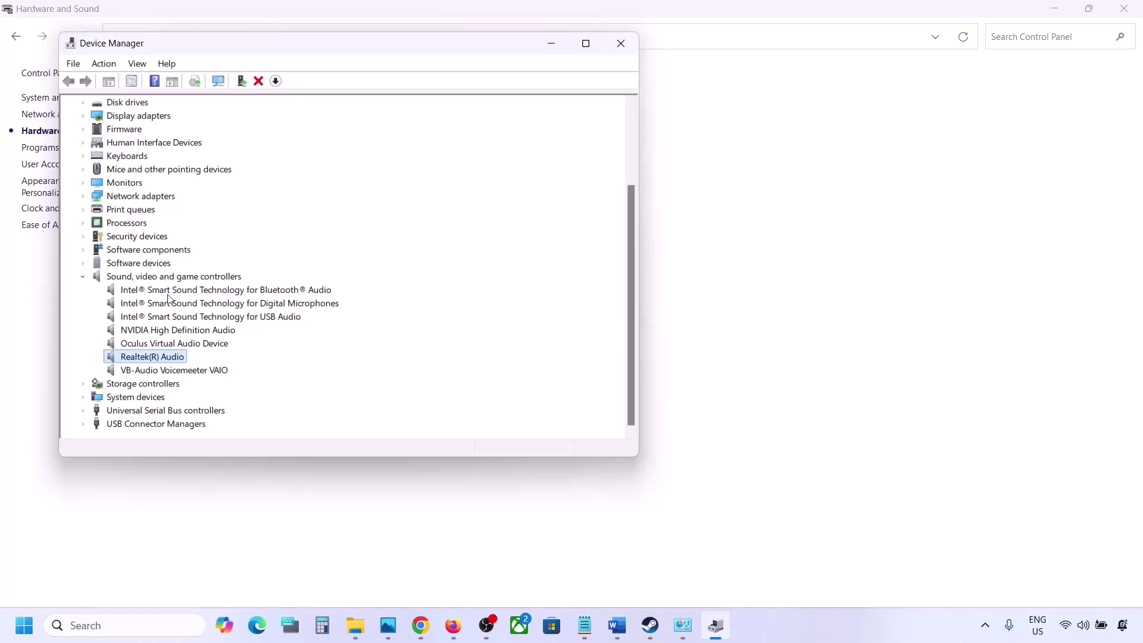
Disable VB-Audio Voicemeeter VAIO, Oculus Virtual Audio Device and NVIDIA High Definition Audio
right_click(155, 372)
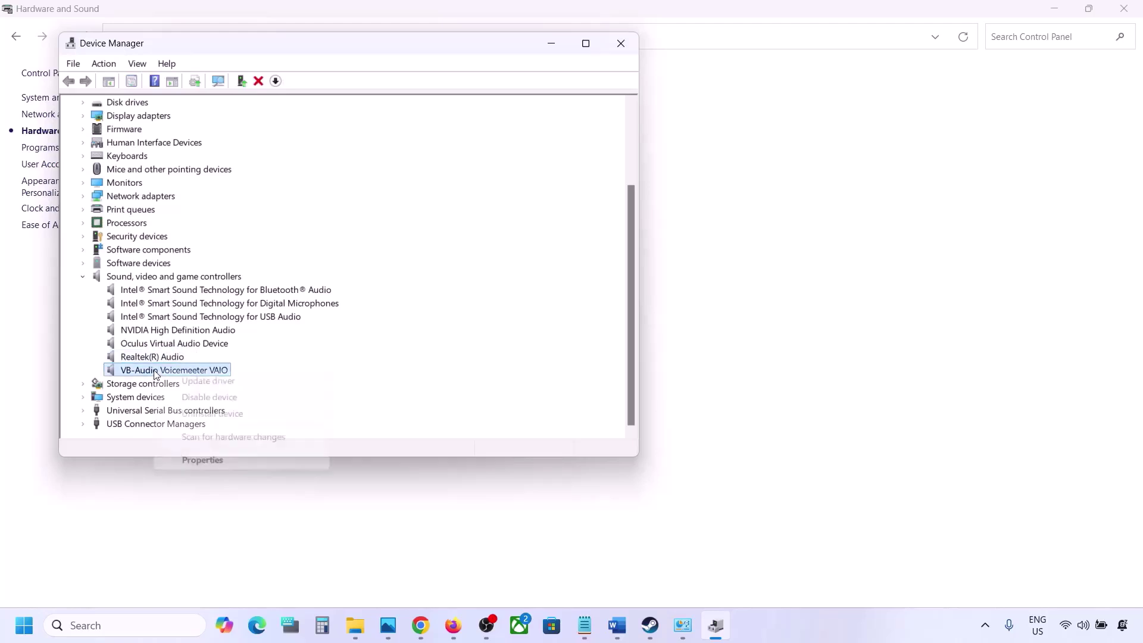
click(191, 396)
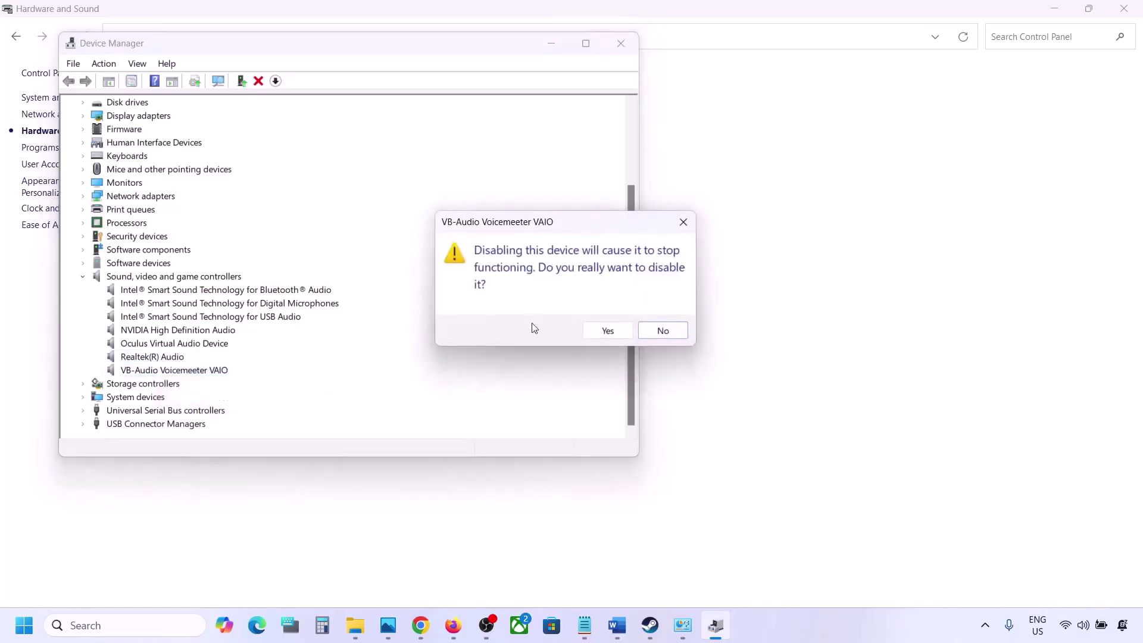
click(603, 333)
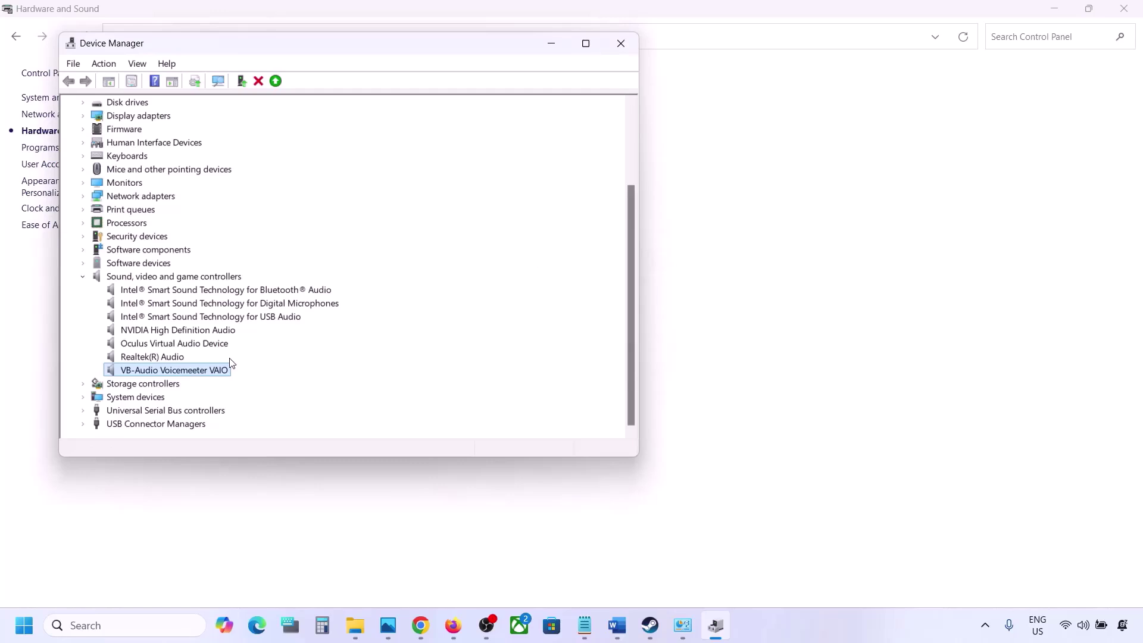
scroll(190, 386, down, 1)
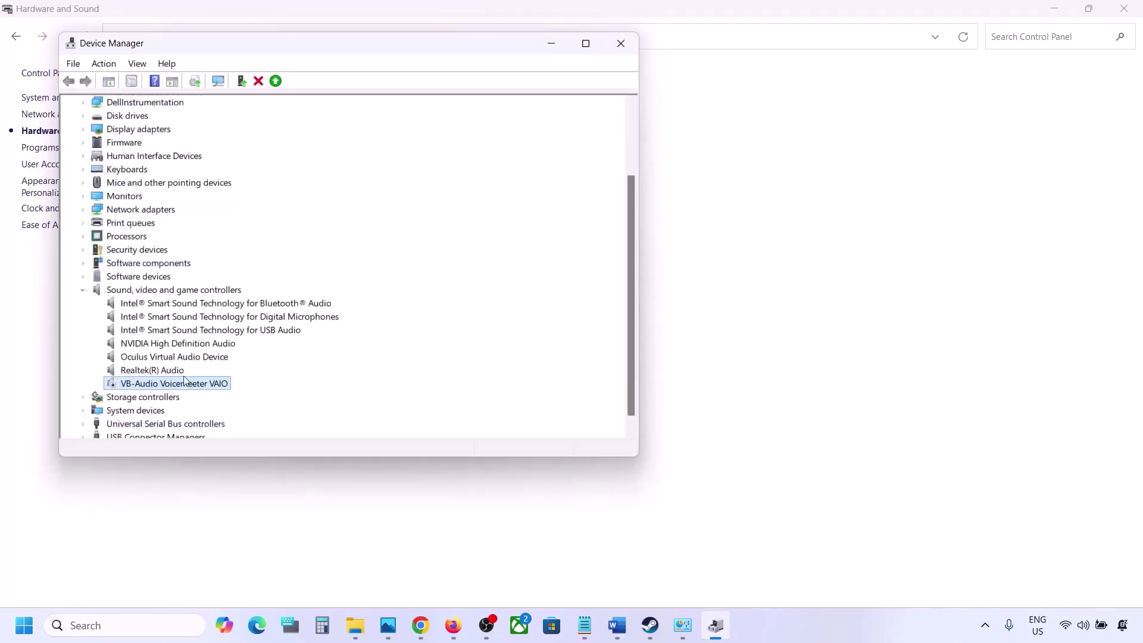
right_click(208, 358)
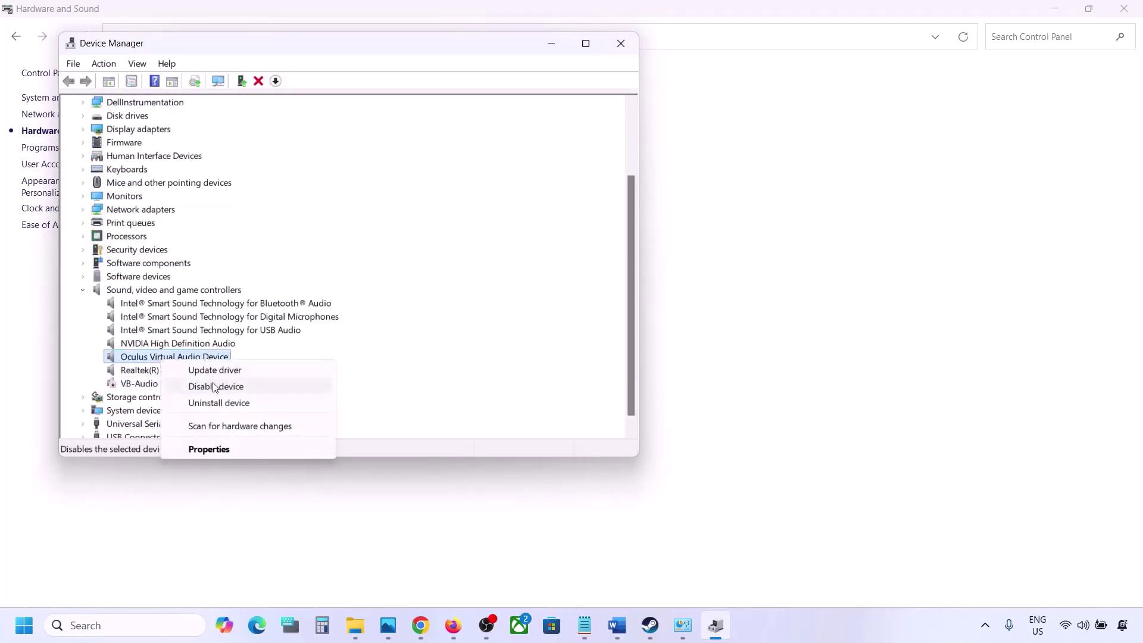
click(216, 386)
click(607, 331)
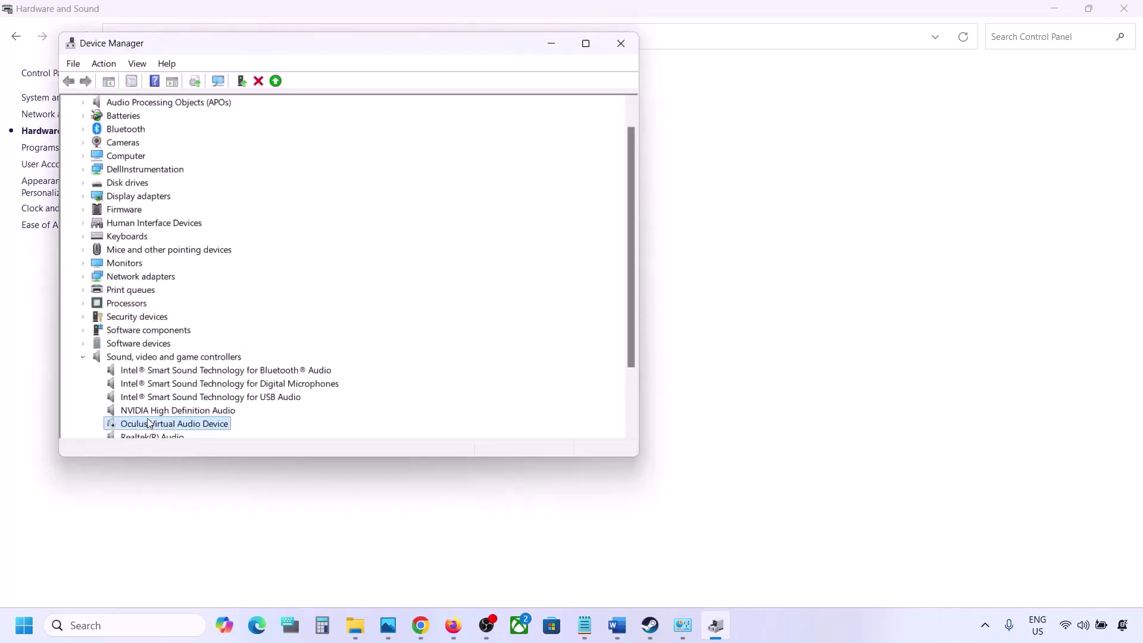
right_click(149, 412)
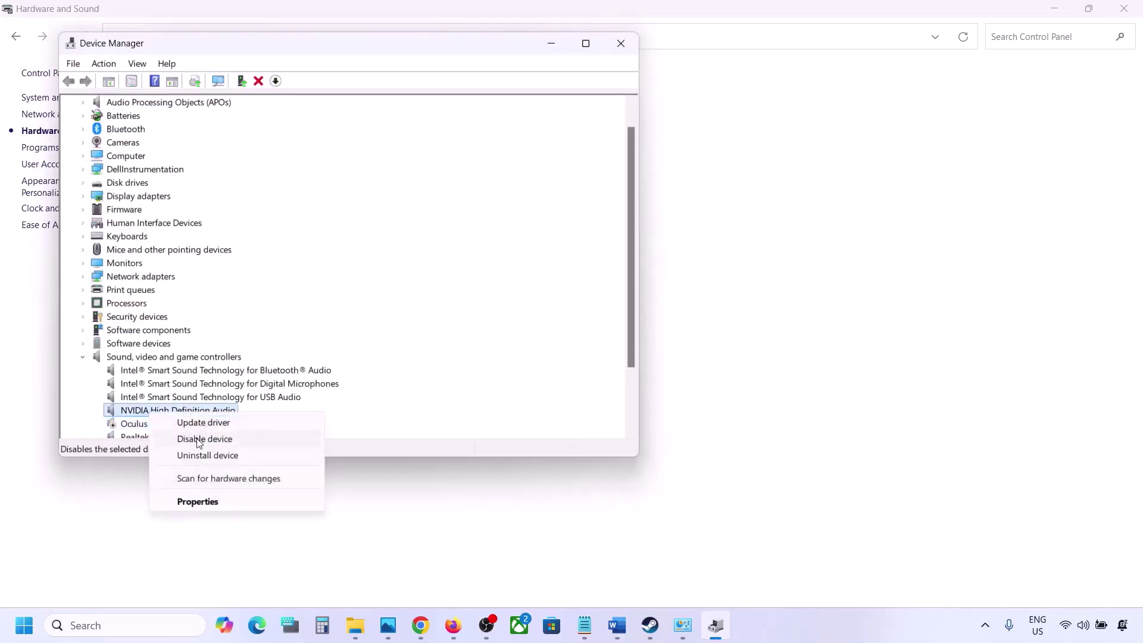
click(199, 443)
click(595, 331)
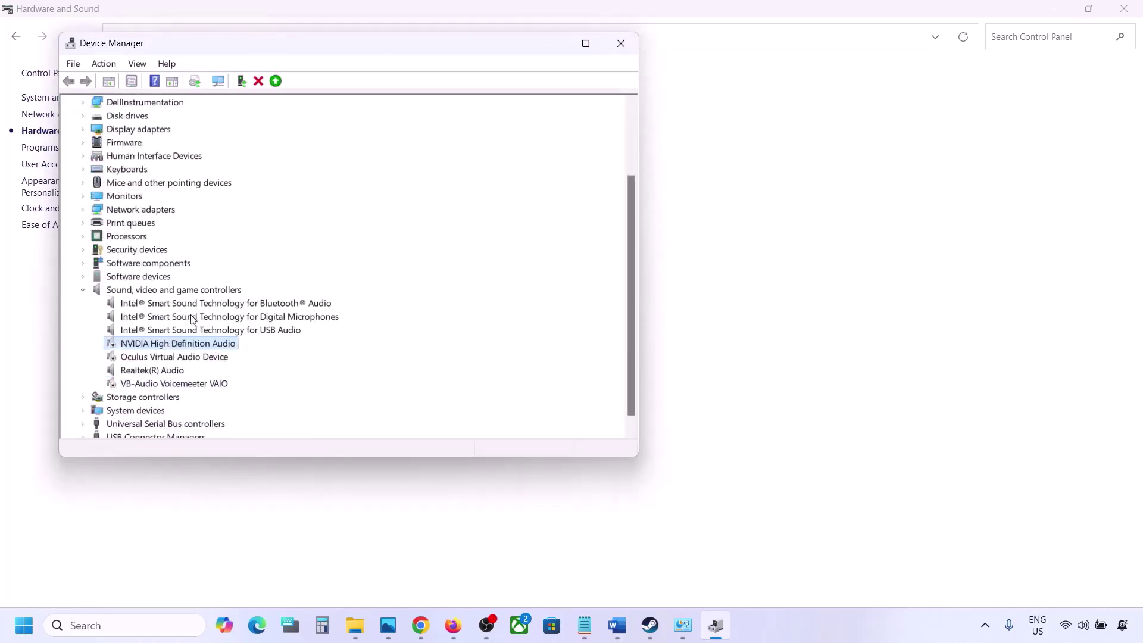
Disable the Intel Bluetooth Audio, Digital Microphones and USB Audio devices, declining the restart
right_click(192, 304)
click(220, 331)
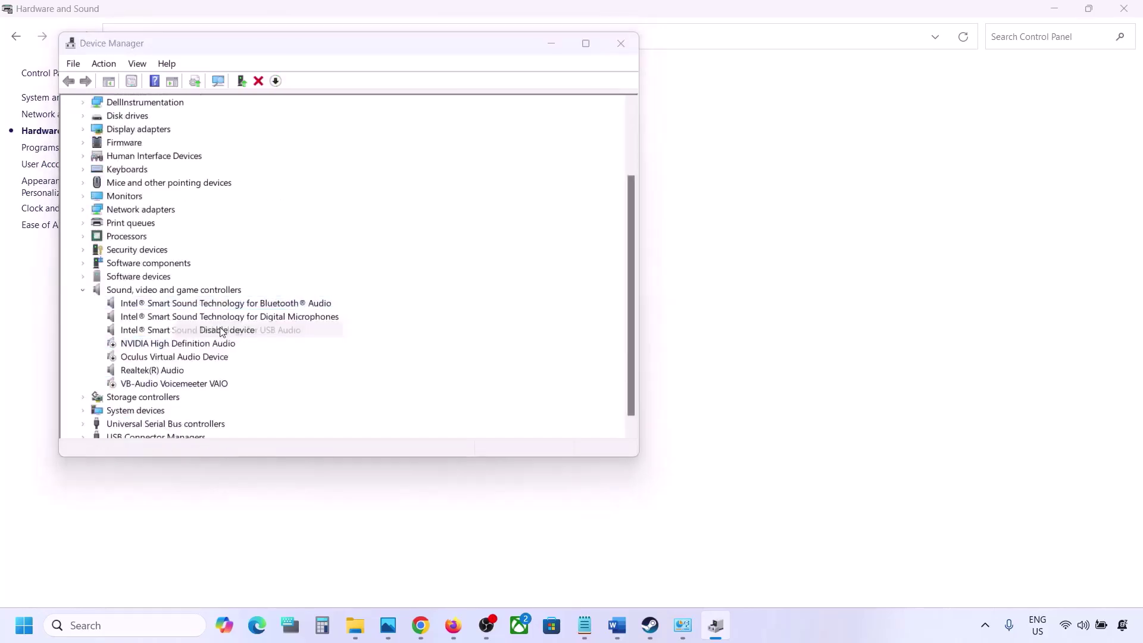
click(608, 330)
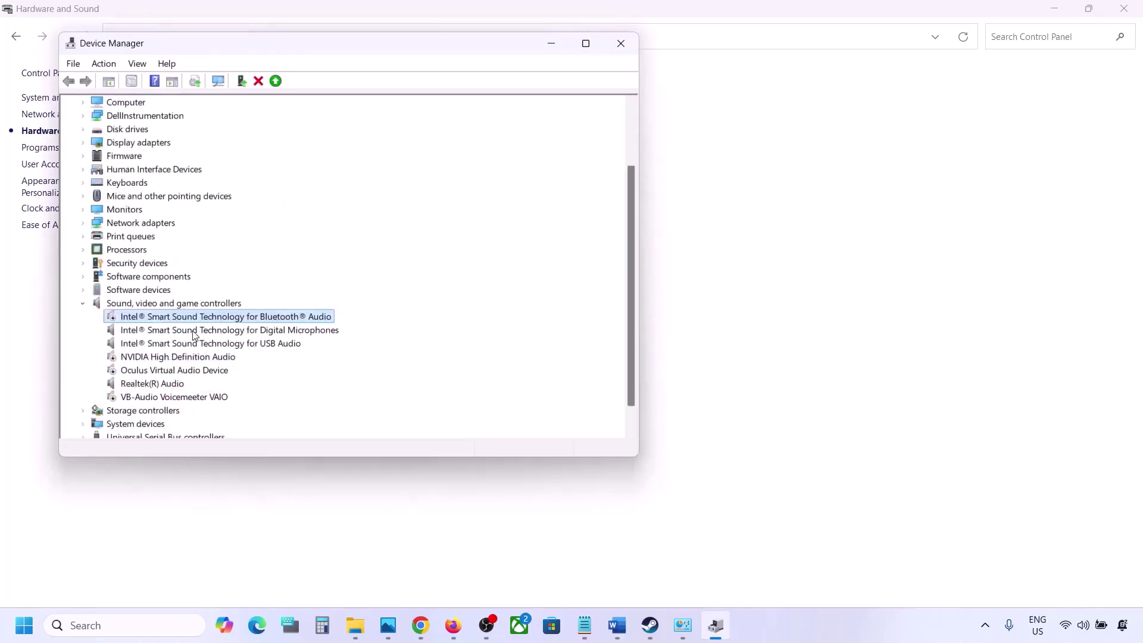
right_click(194, 332)
click(243, 355)
click(606, 330)
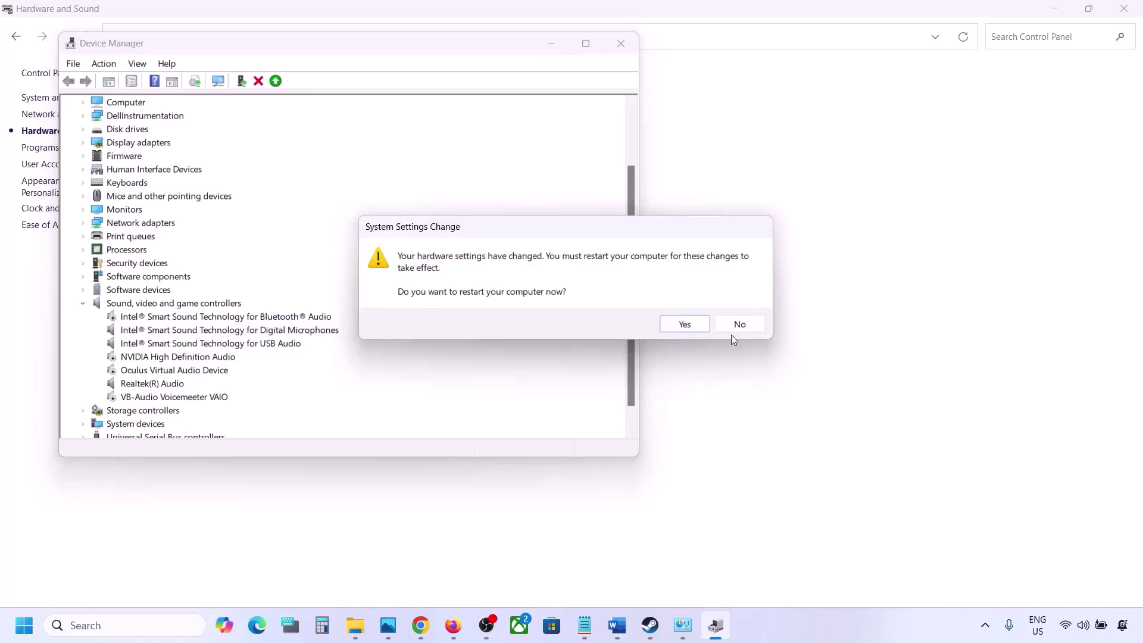
click(738, 325)
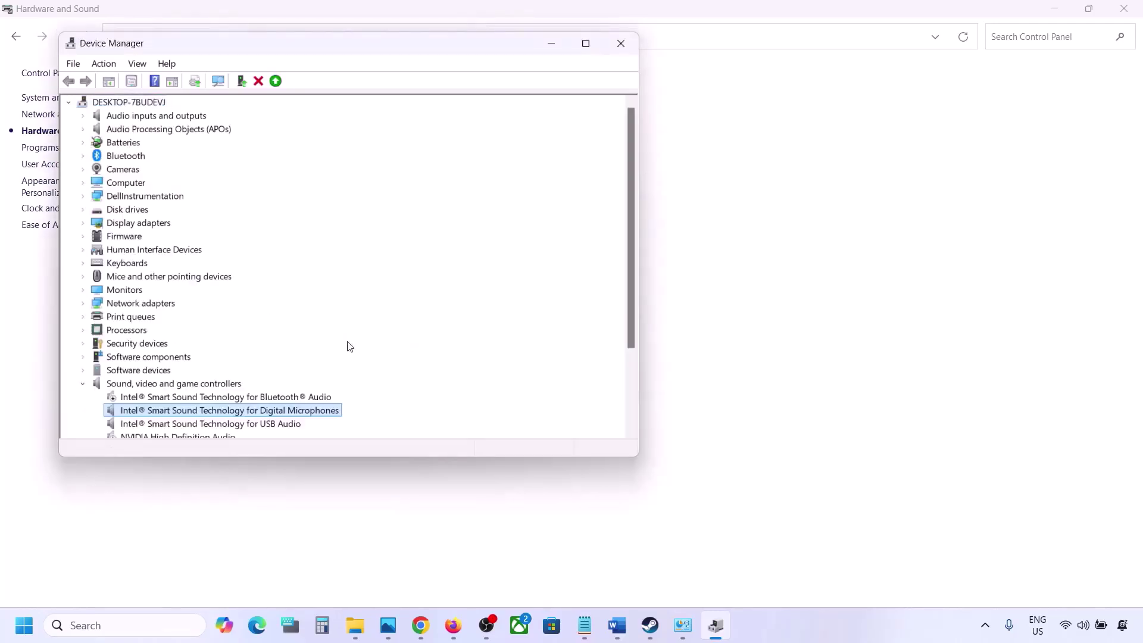
scroll(253, 376, down, 2)
right_click(169, 344)
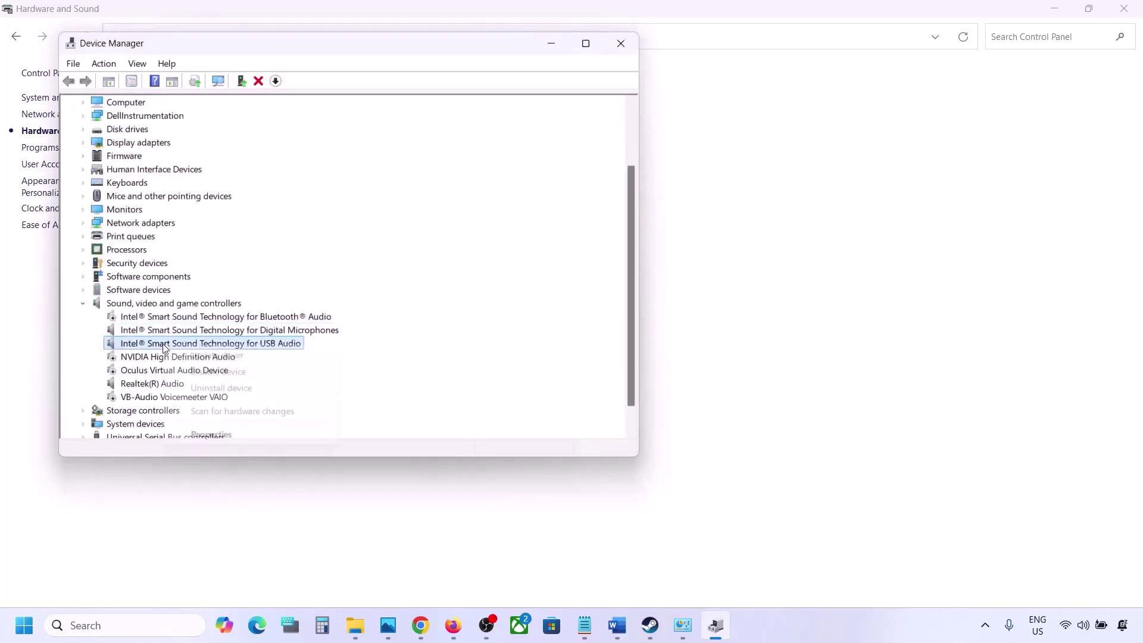
click(204, 371)
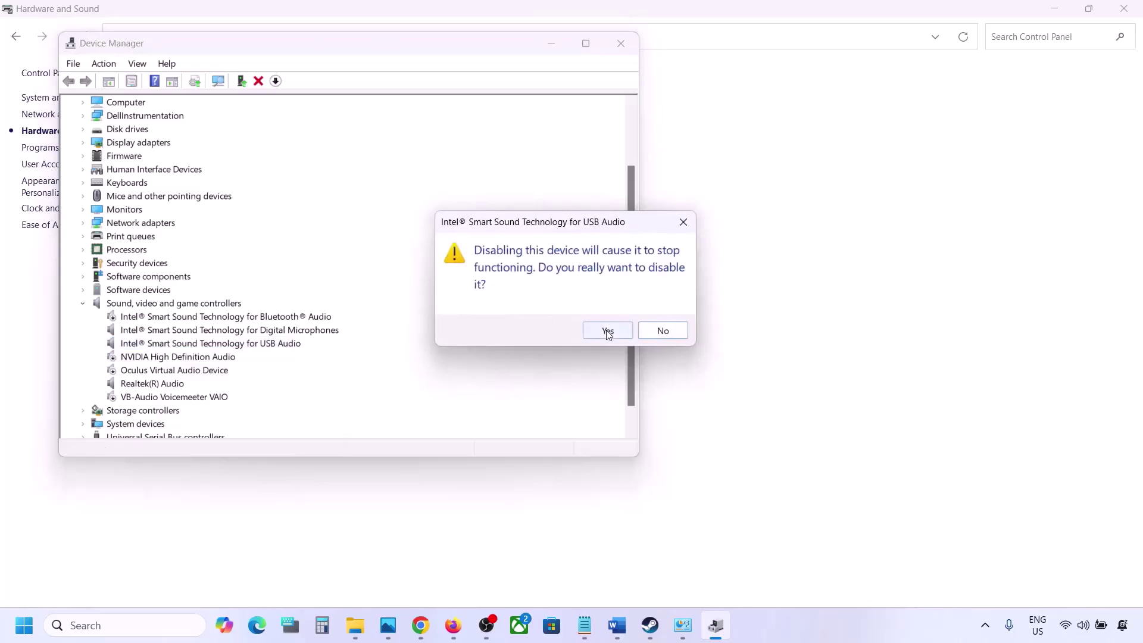
click(606, 330)
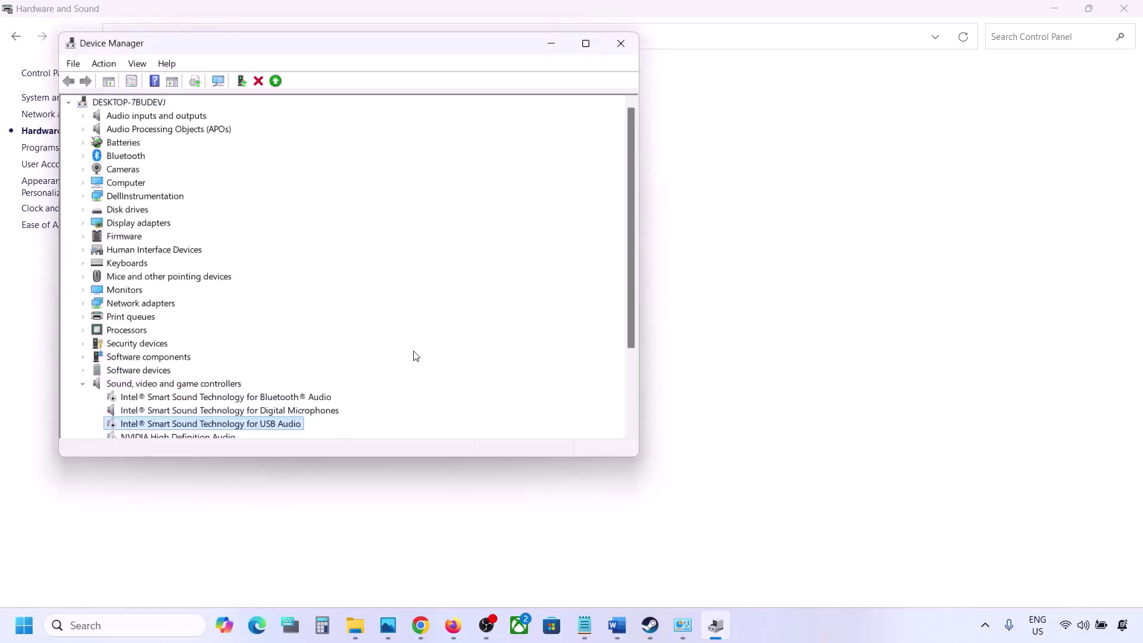
Leave Realtek(R) Audio enabled and close Device Manager
scroll(312, 375, down, 3)
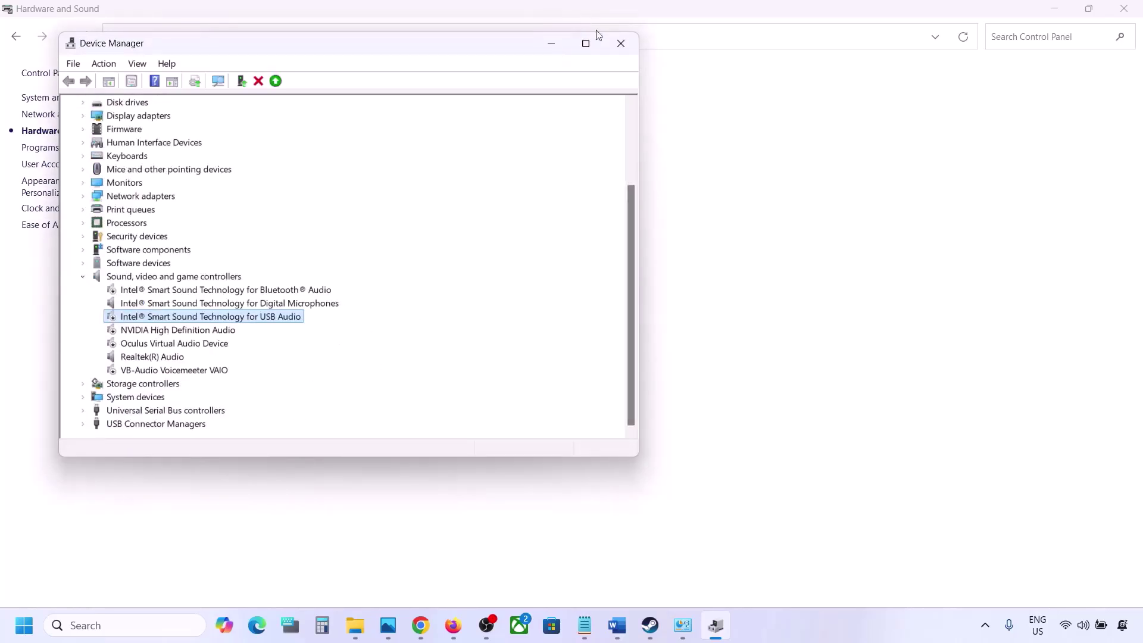
click(132, 355)
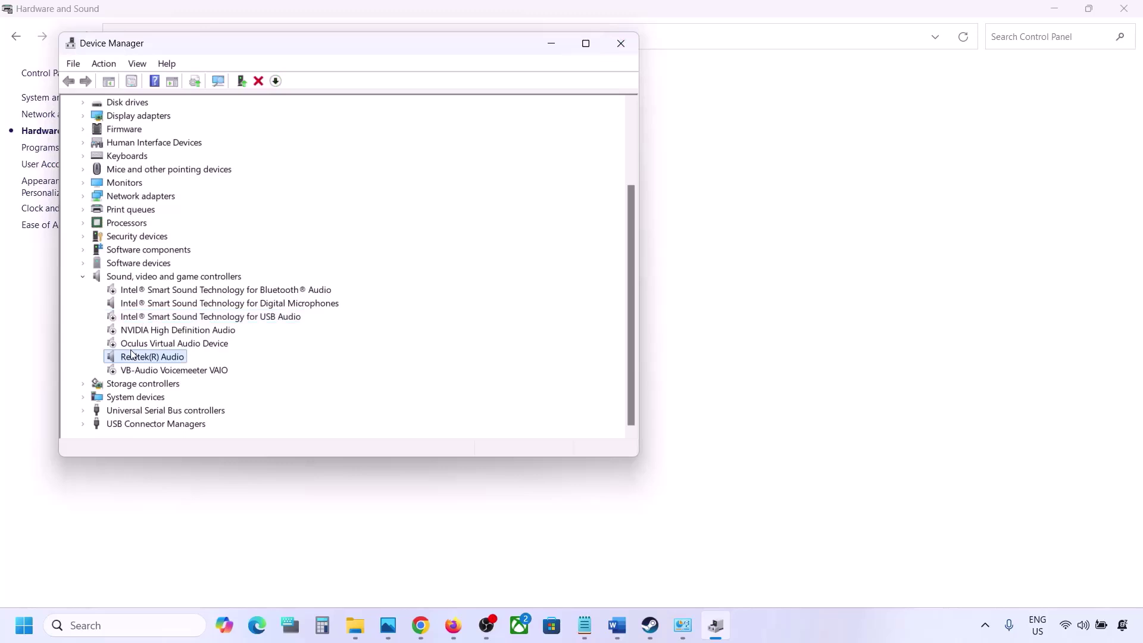
right_click(152, 357)
click(232, 347)
click(620, 43)
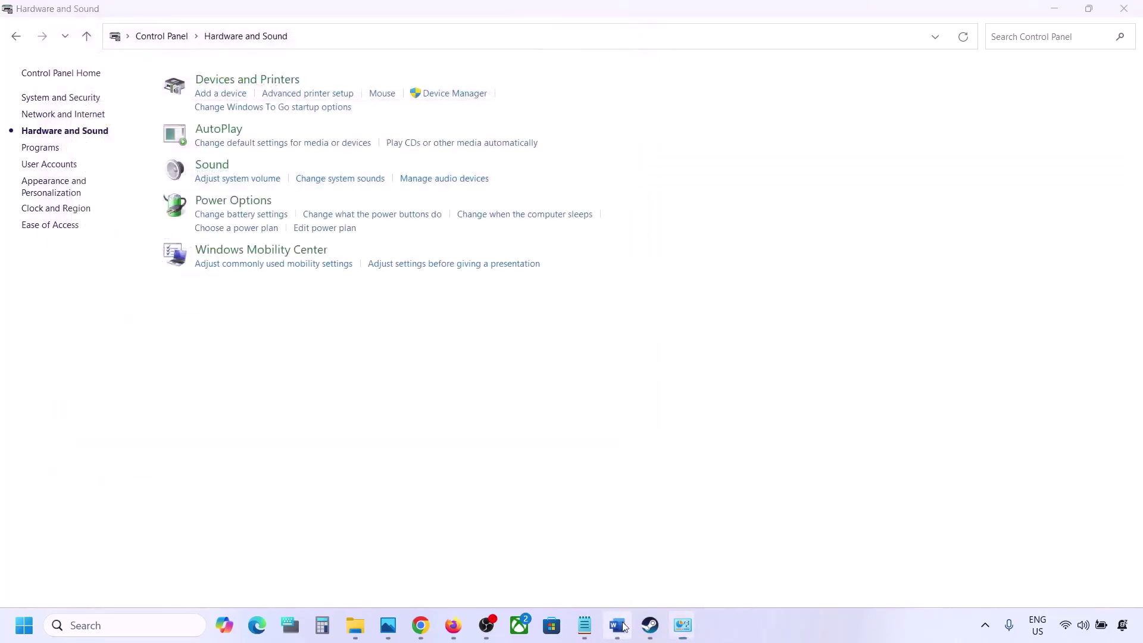
Copy the Step 8 shell::: GUID command from the Word guide
click(617, 625)
scroll(493, 502, down, 3)
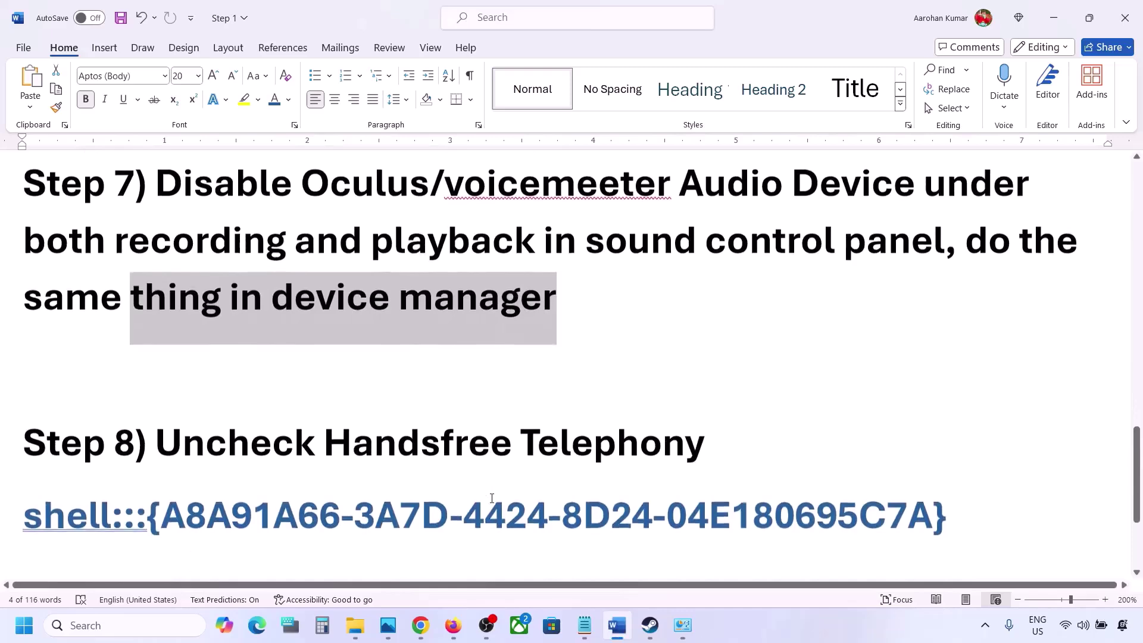
scroll(434, 485, down, 1)
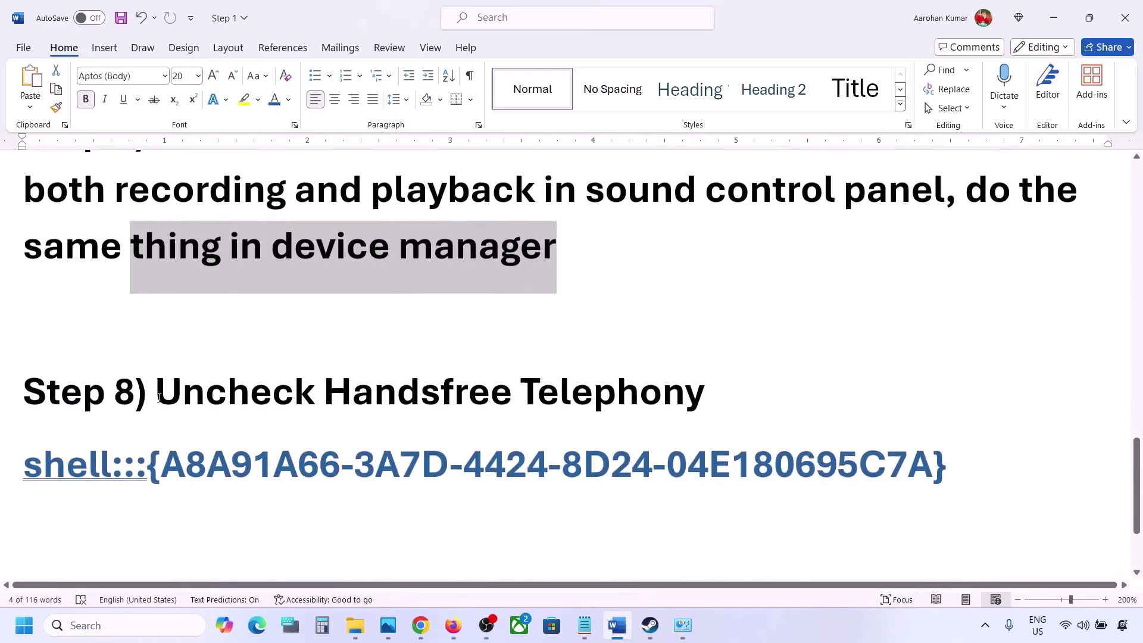
drag(156, 397, 703, 393)
drag(978, 464, 53, 462)
right_click(53, 462)
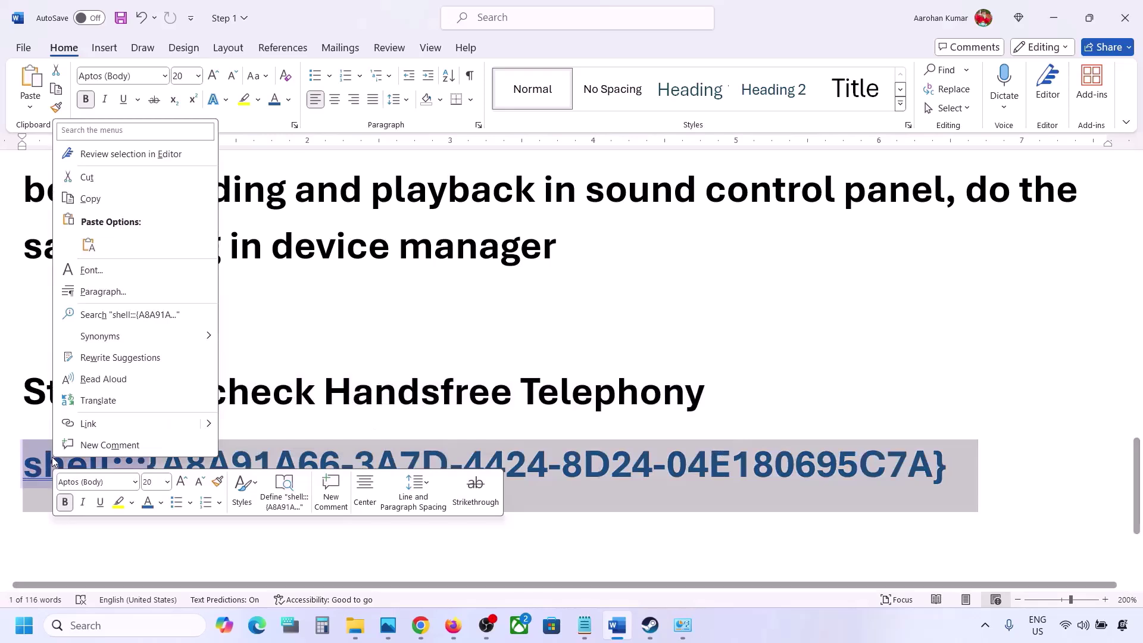
click(89, 201)
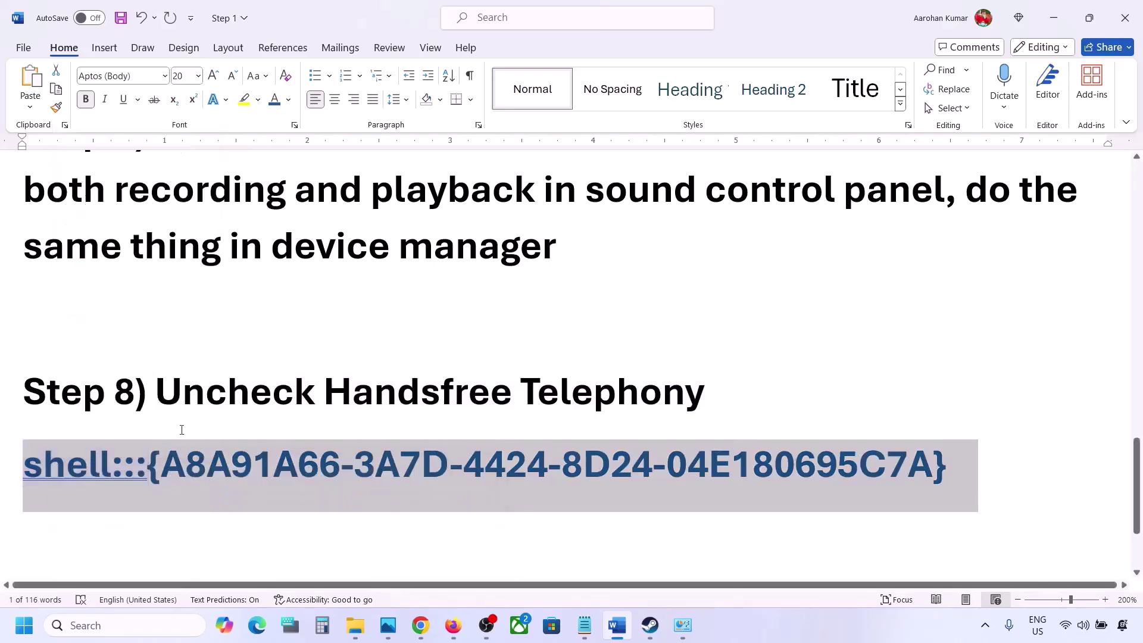
Paste the shell command into the Run dialog and run it
click(112, 624)
text(run)
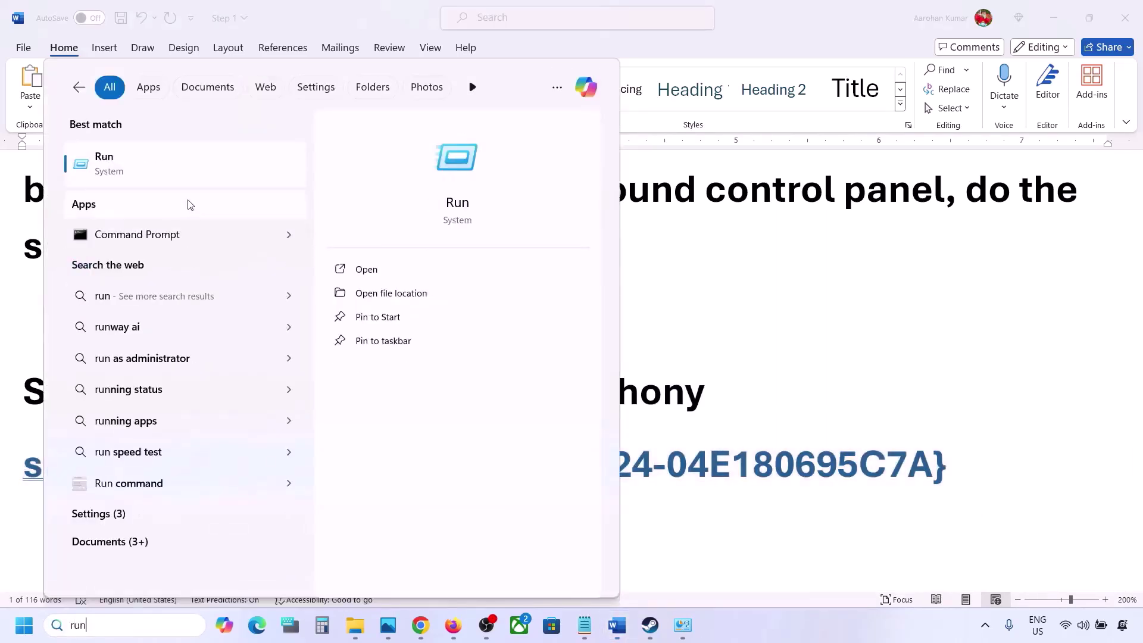
click(158, 178)
text(v)
key(ctrl+v)
click(128, 581)
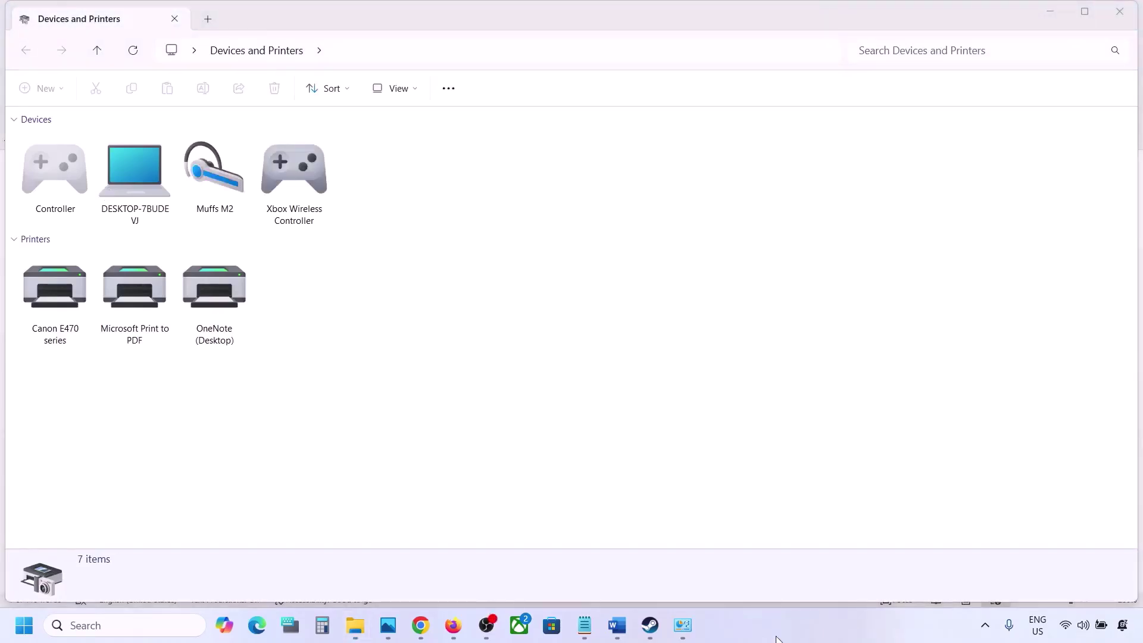
In Muffs M2 headset properties, uncheck Handsfree Telephony under Services and apply
right_click(222, 175)
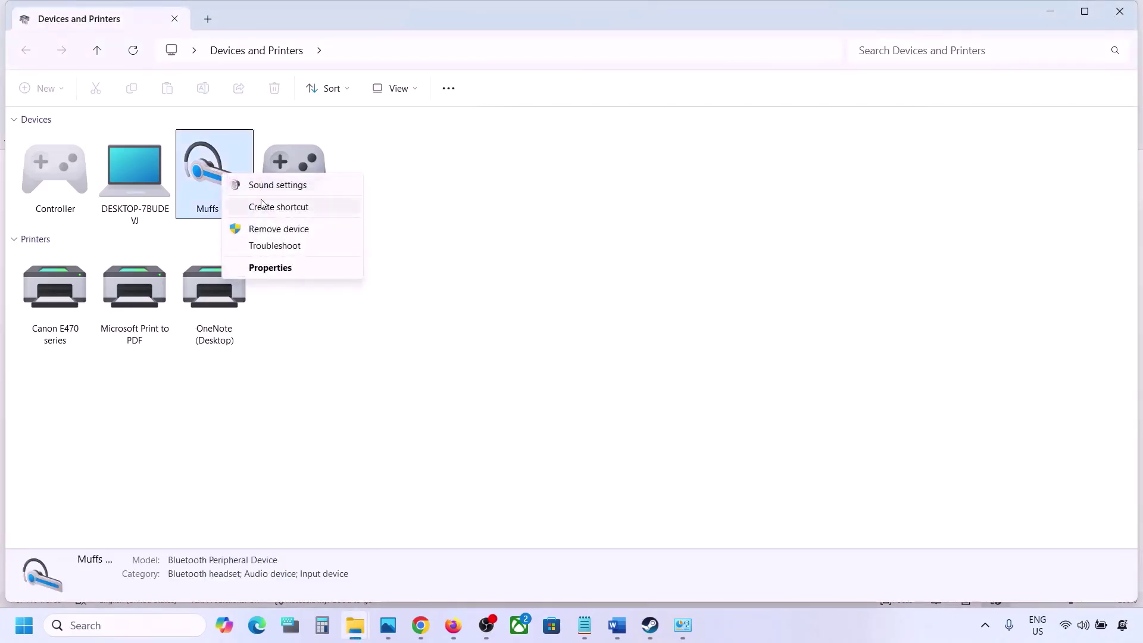
click(266, 268)
drag(408, 185, 532, 157)
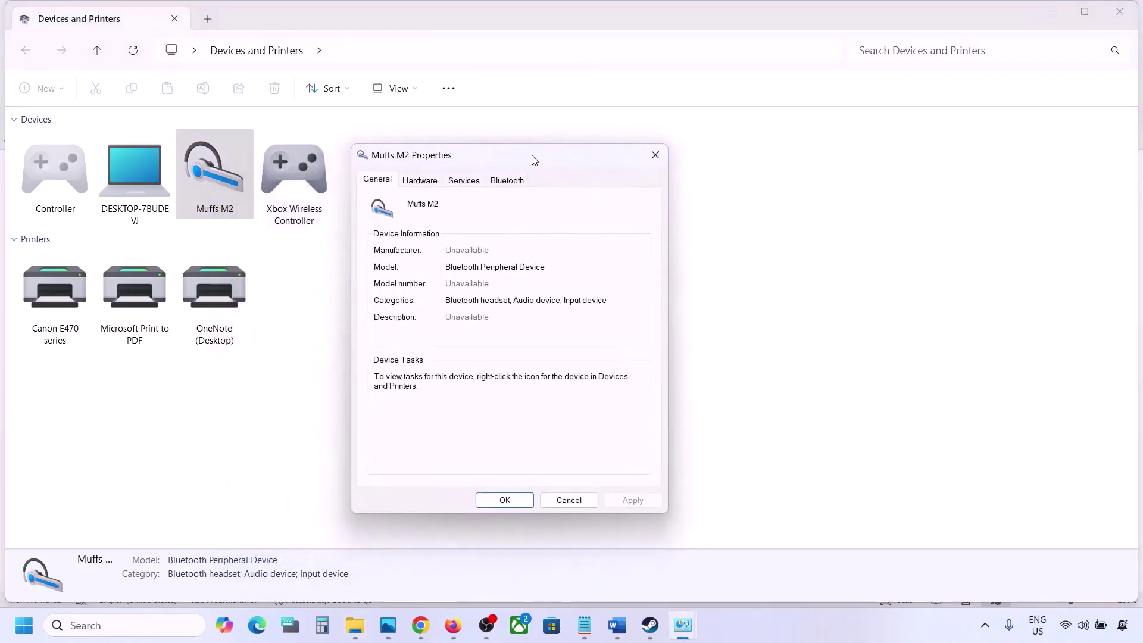
click(510, 183)
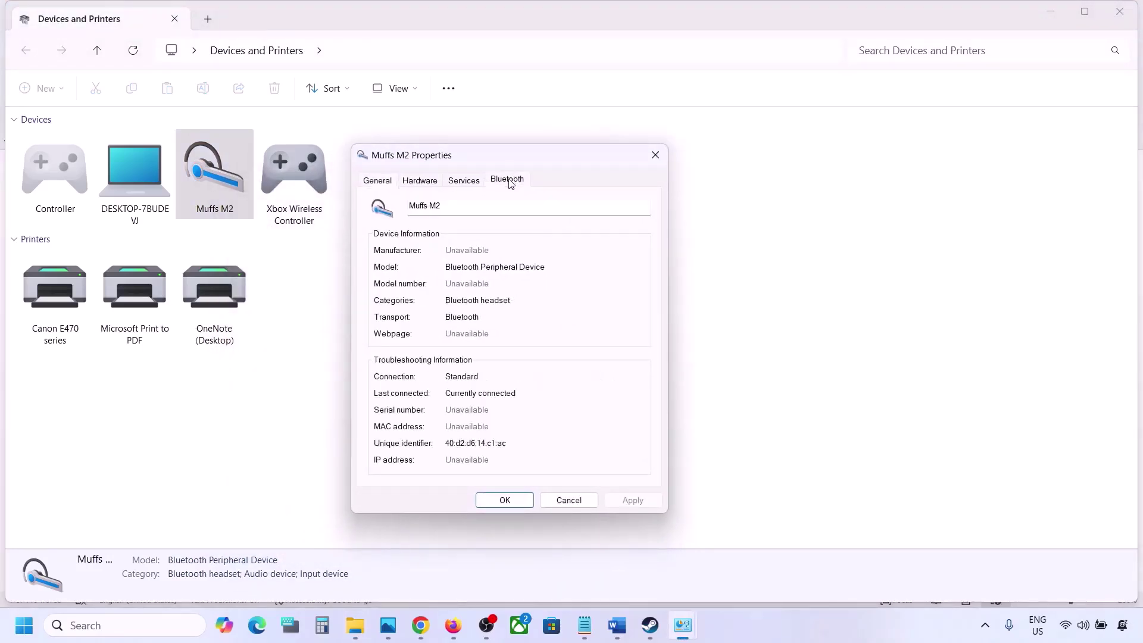
click(474, 185)
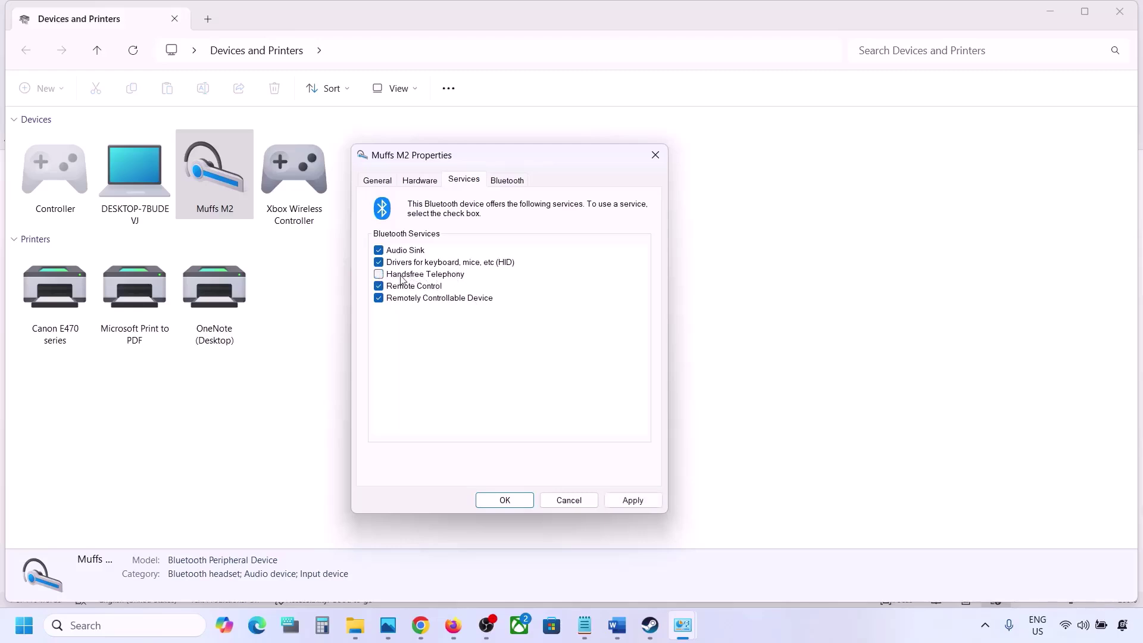
click(627, 498)
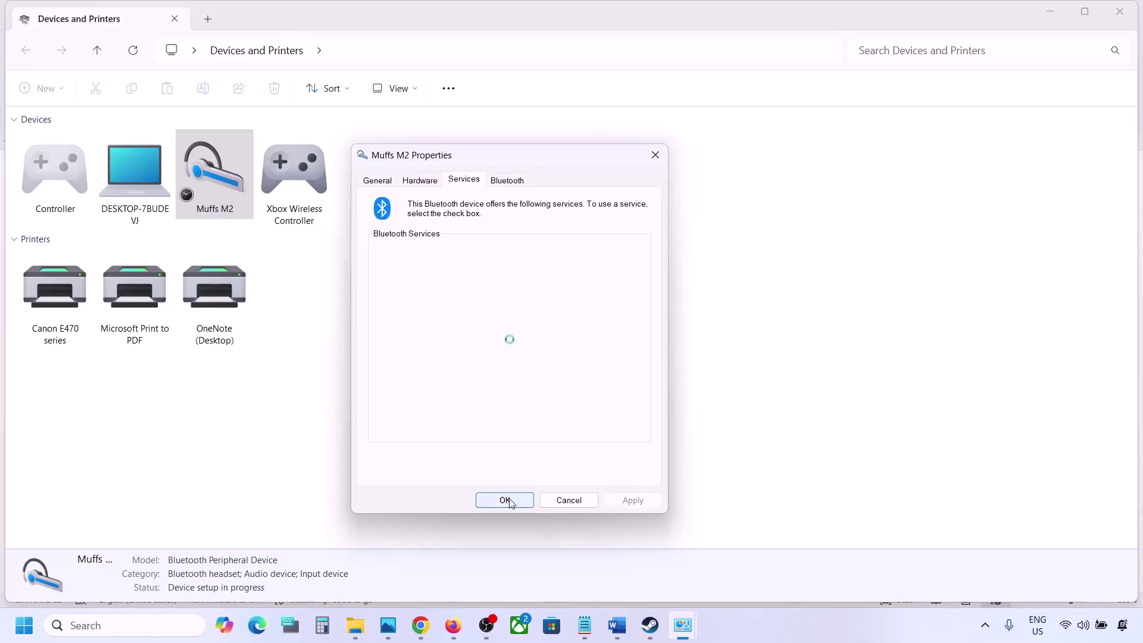
click(505, 500)
click(650, 626)
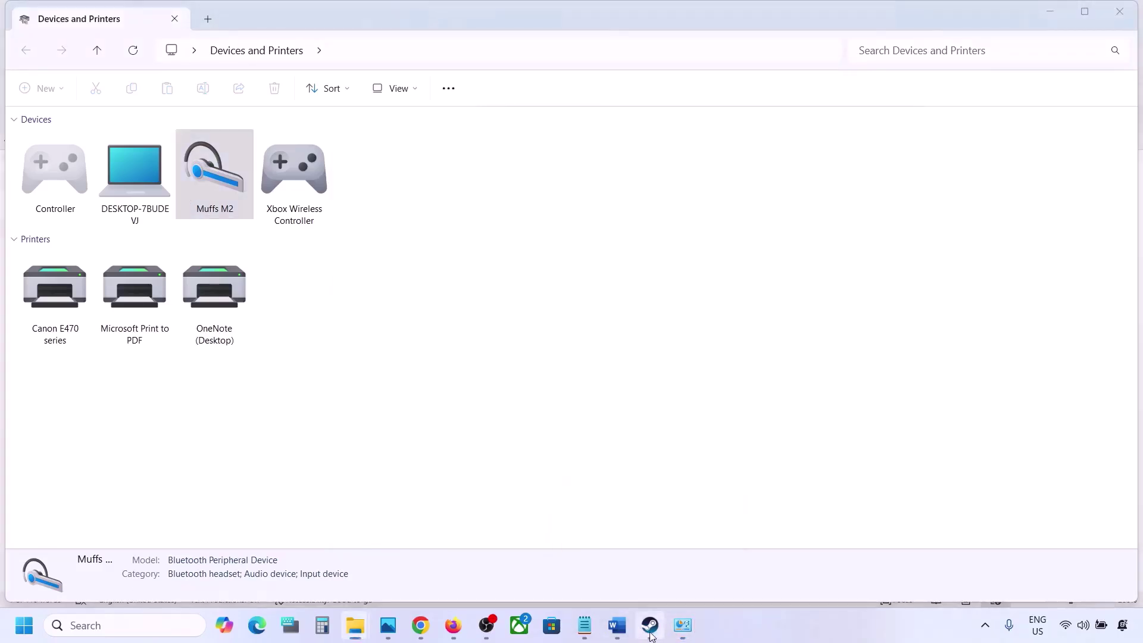
Scroll the Word guide to Step 10 Install Audio Driver and open the Start button's system-tools menu
click(619, 634)
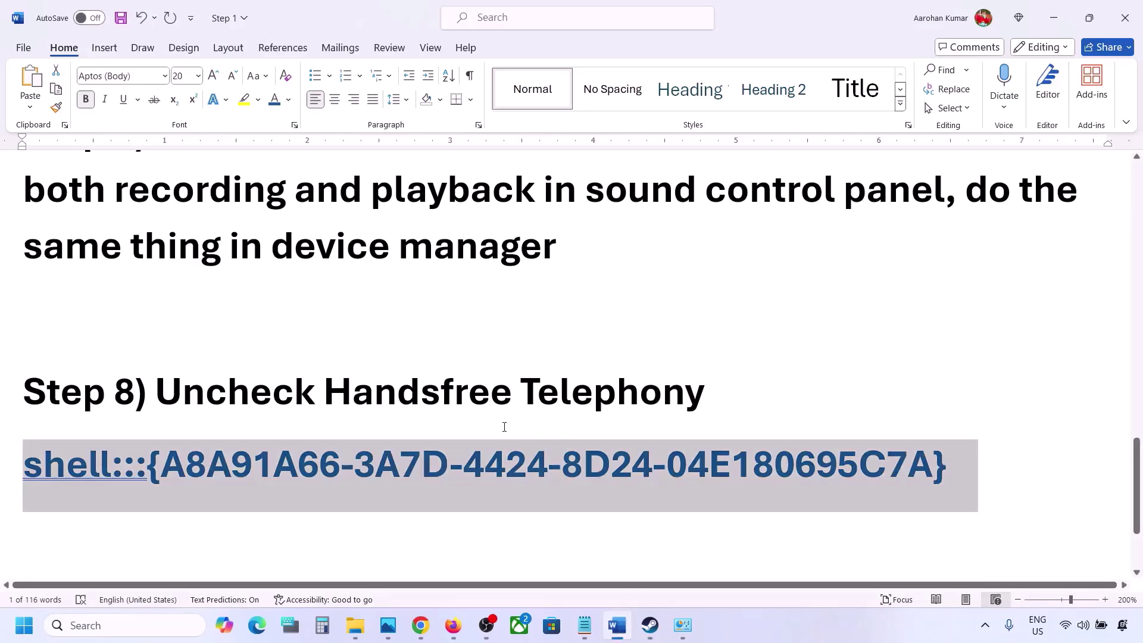
scroll(505, 426, down, 2)
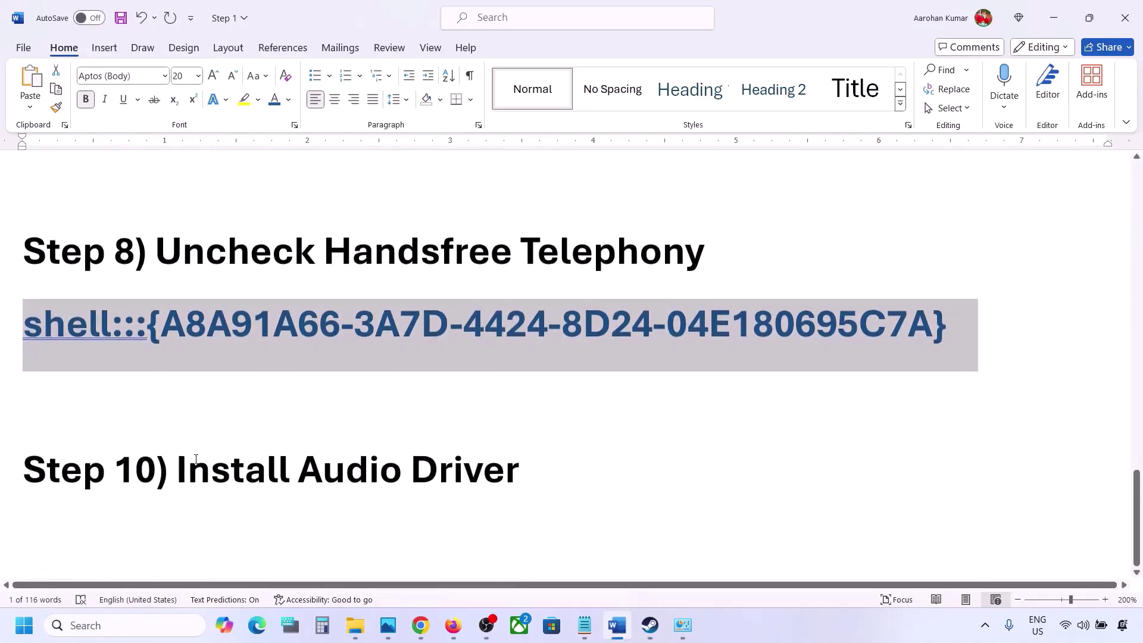
drag(195, 458, 520, 470)
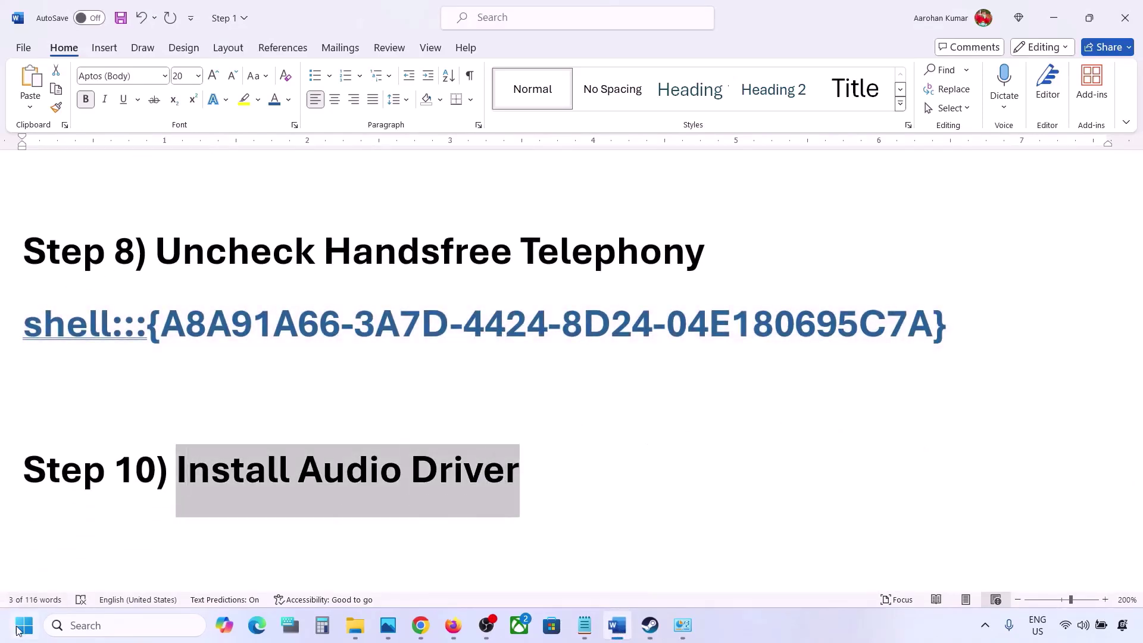
right_click(18, 630)
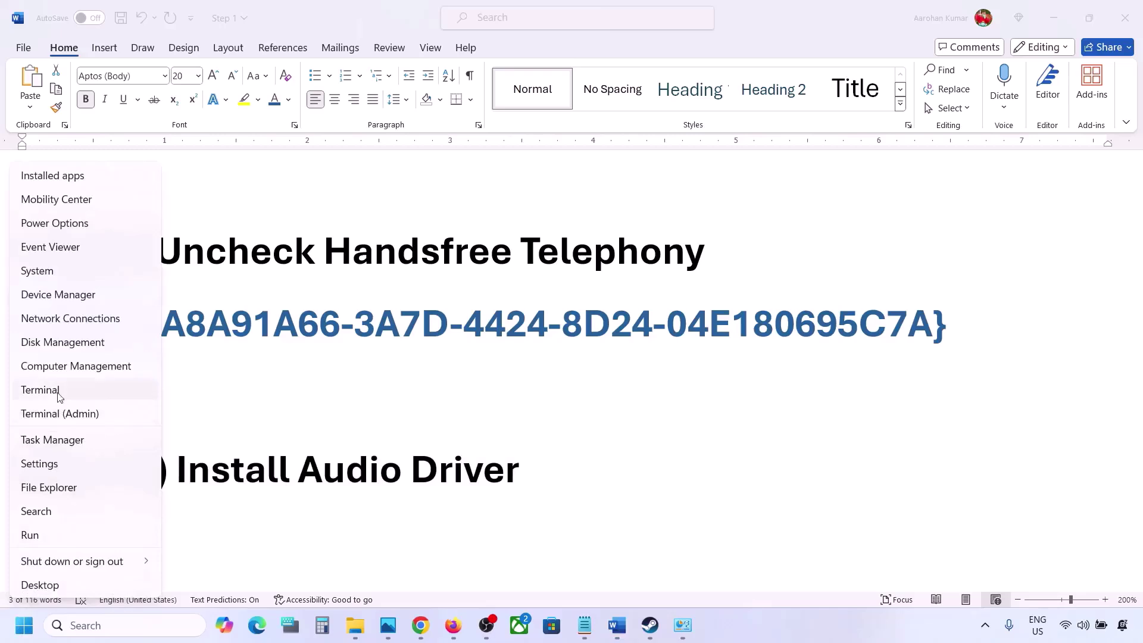
Reinstall Realtek(R) Audio with the Realtek Audio driver already on the computer, then close Device Manager
click(50, 295)
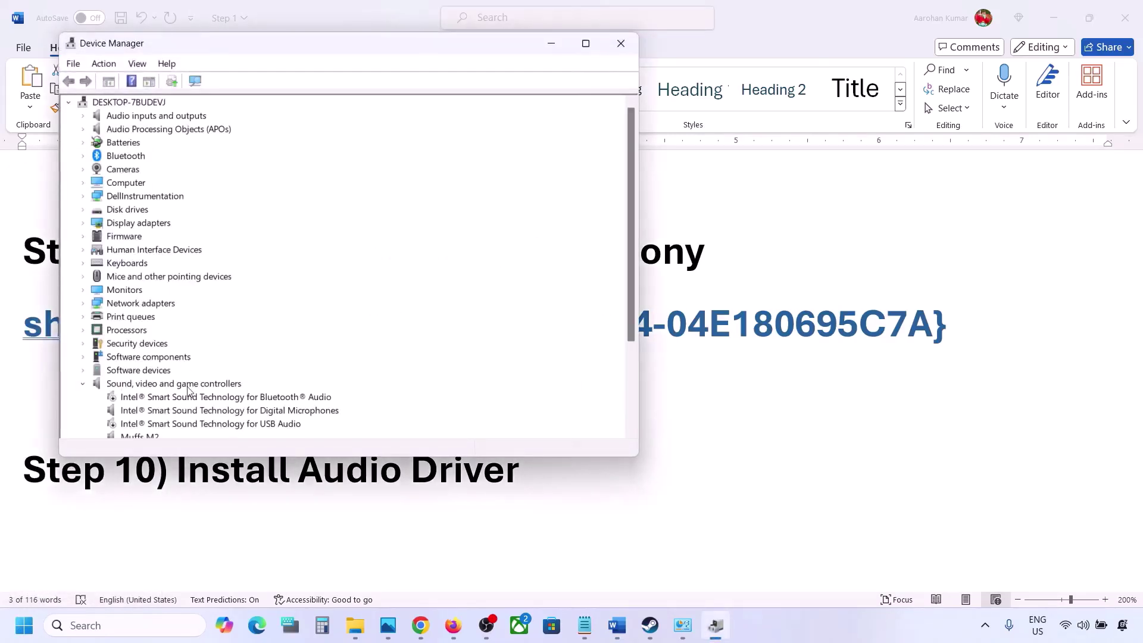
scroll(190, 391, down, 2)
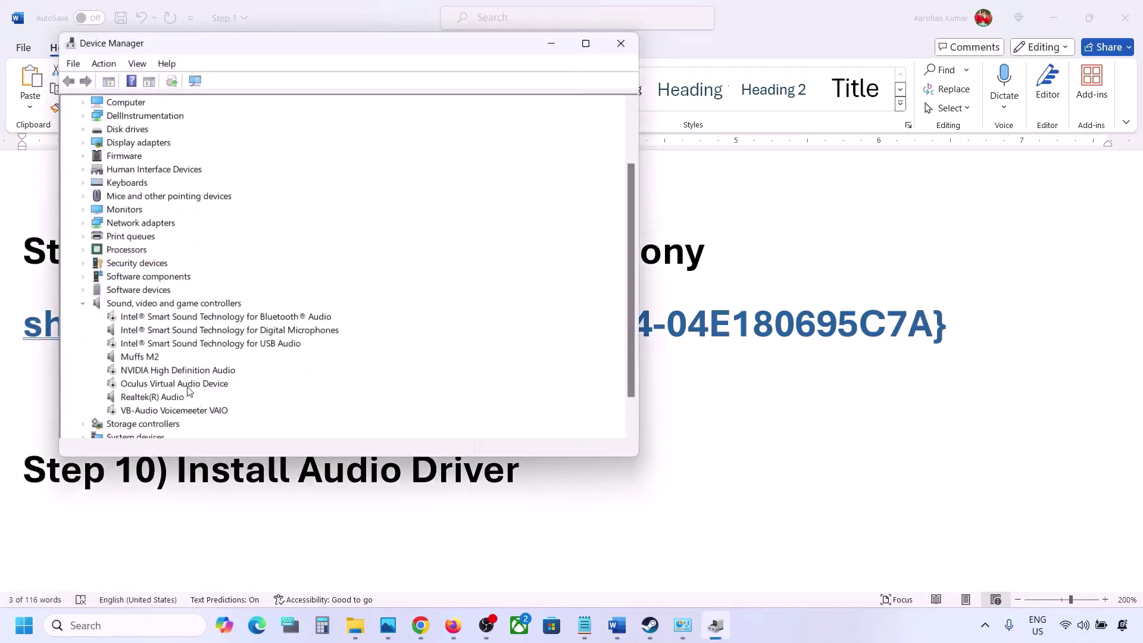
click(137, 403)
right_click(141, 402)
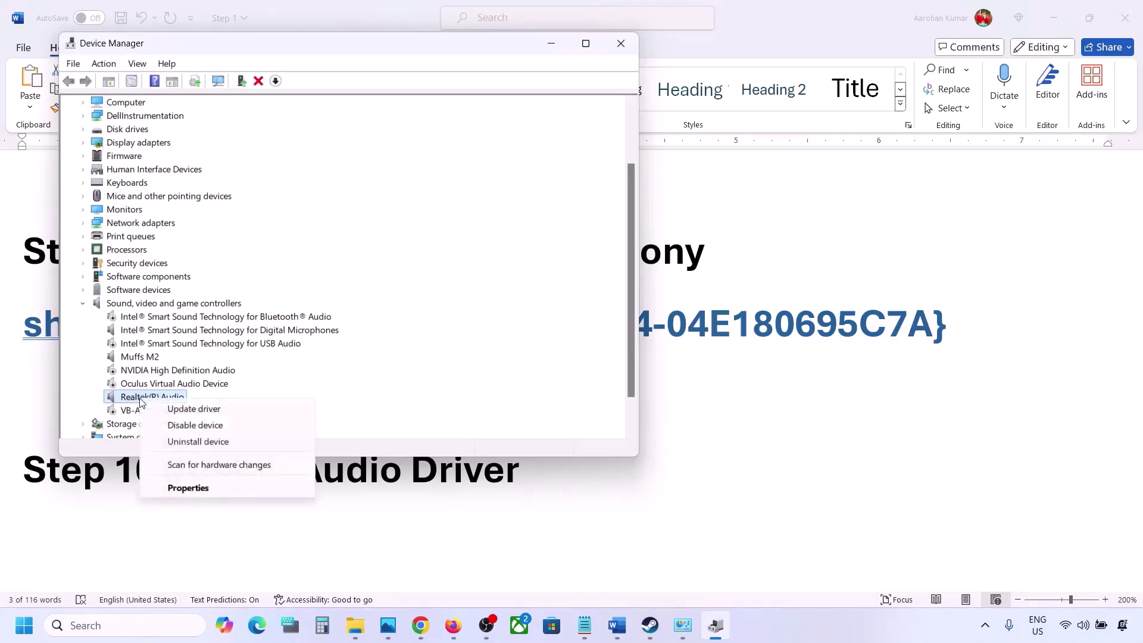
click(219, 413)
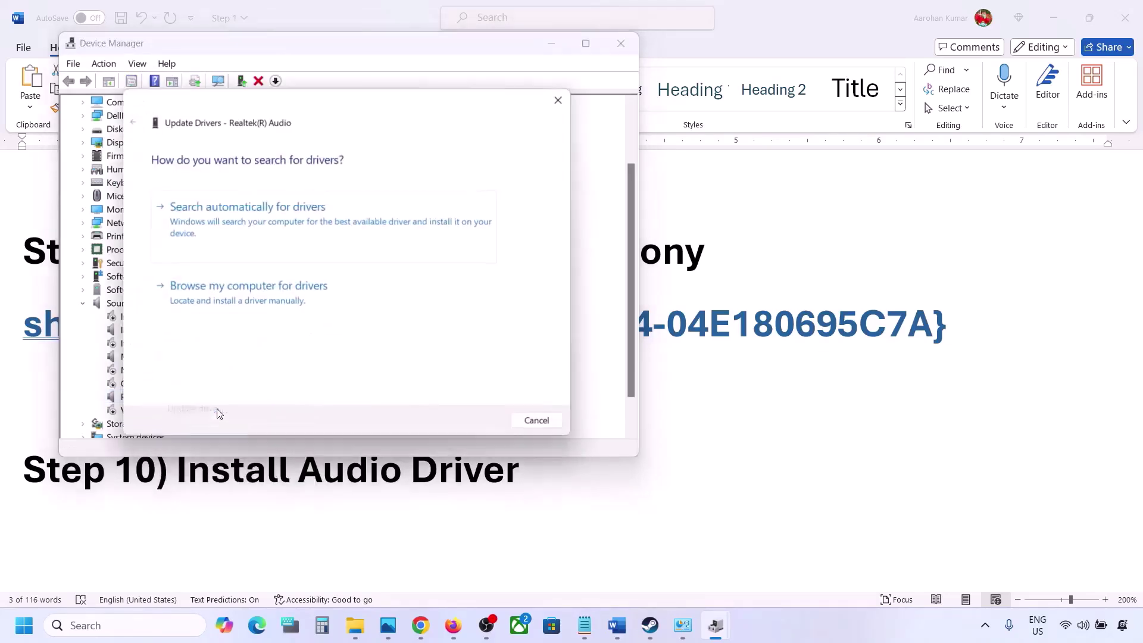
click(271, 304)
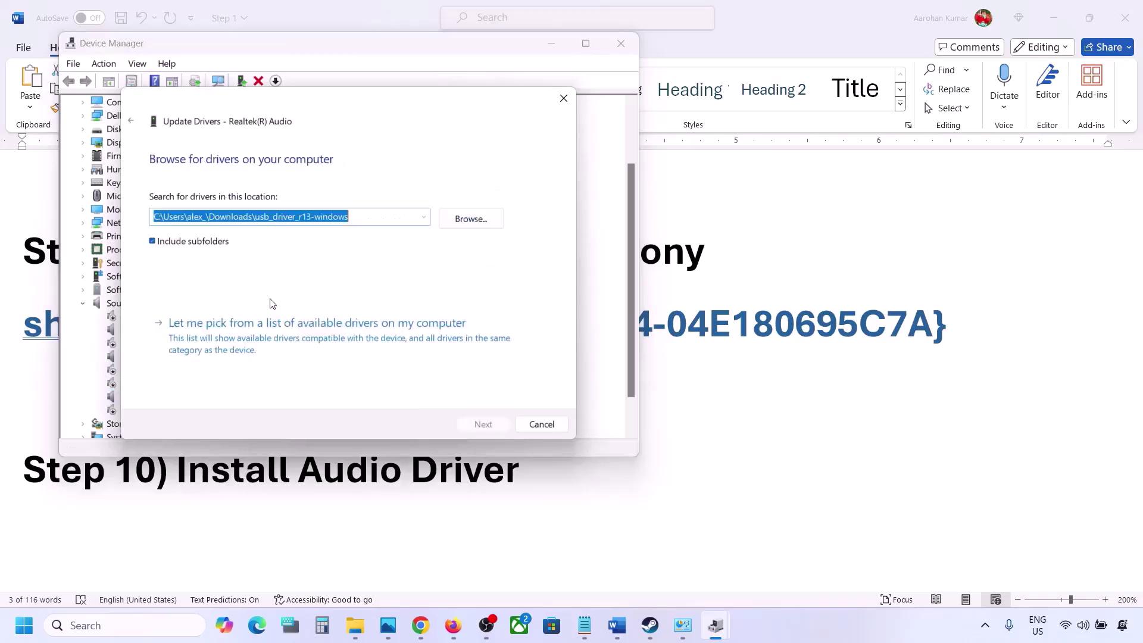
click(234, 339)
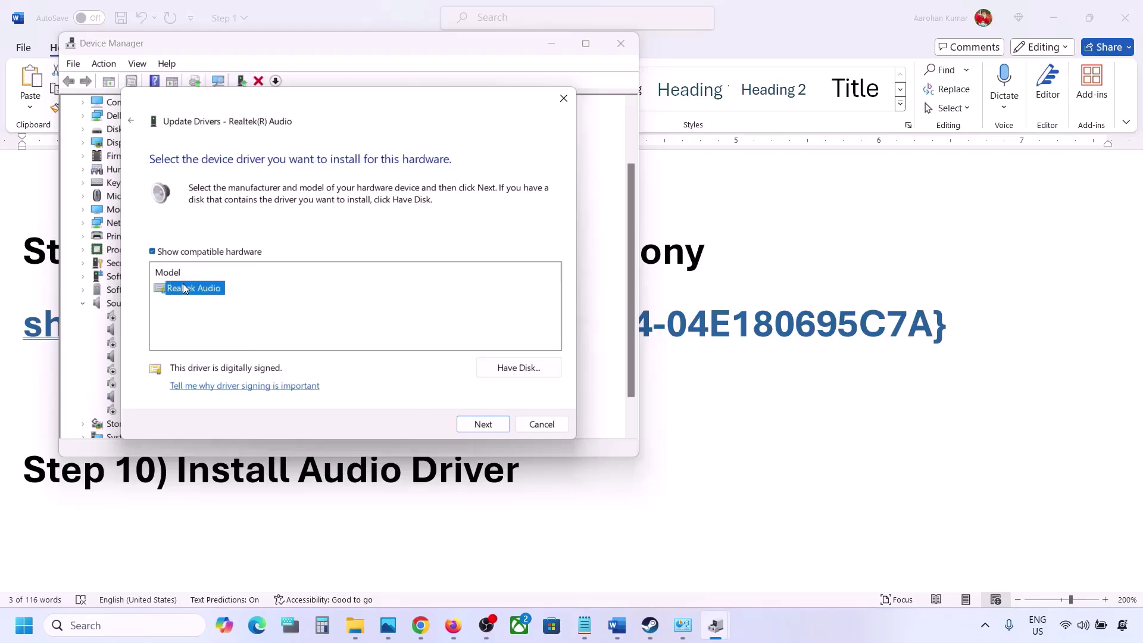
drag(338, 105, 470, 85)
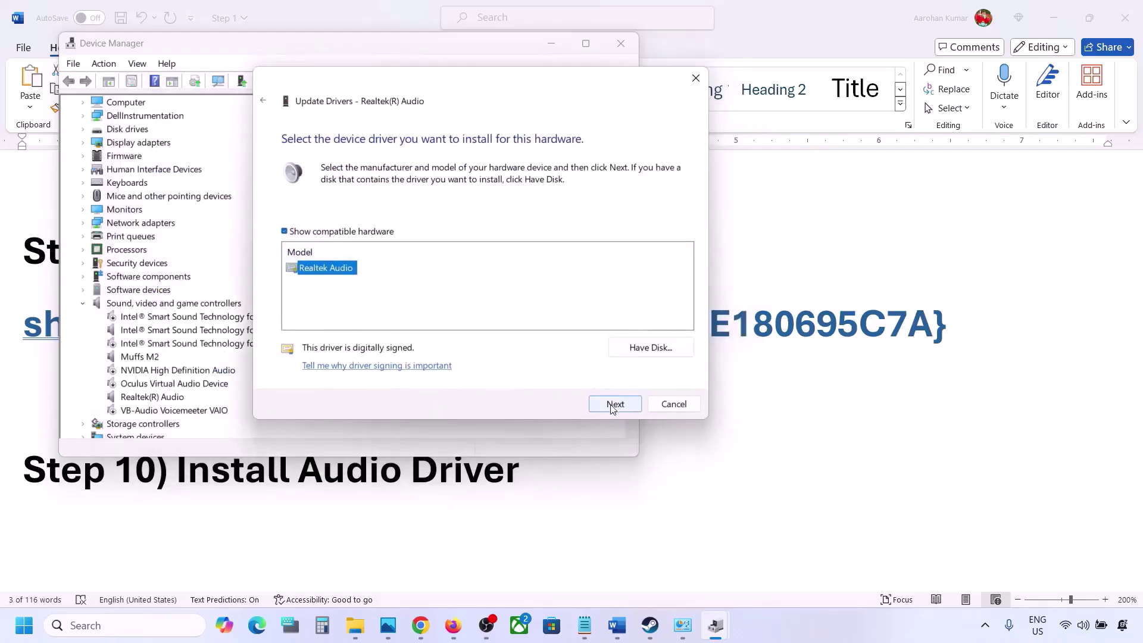
click(669, 404)
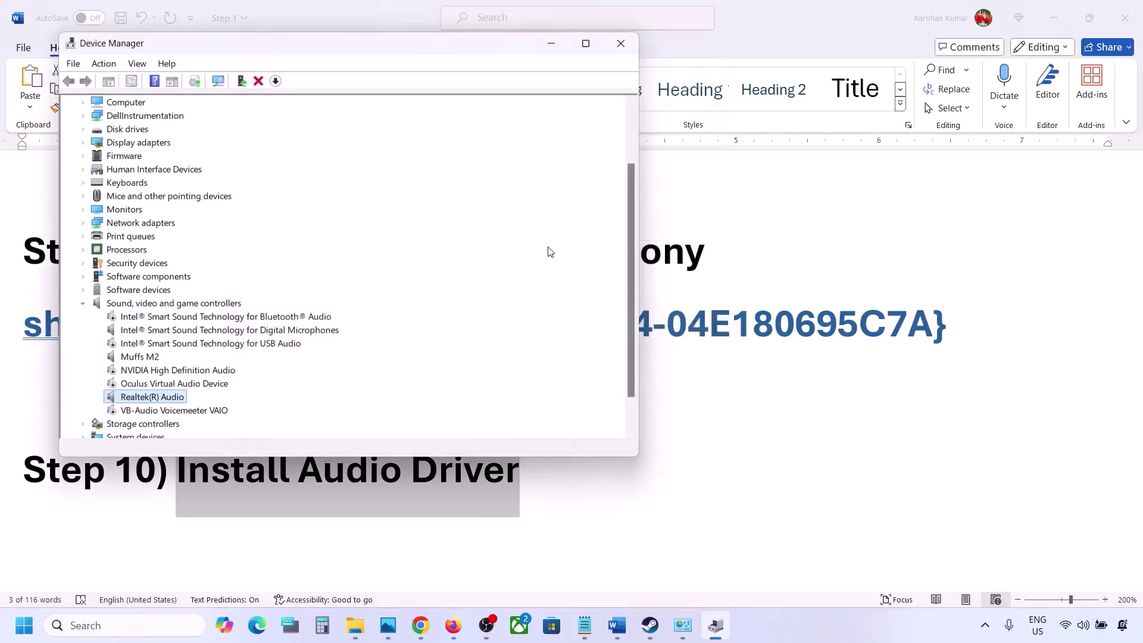
click(631, 41)
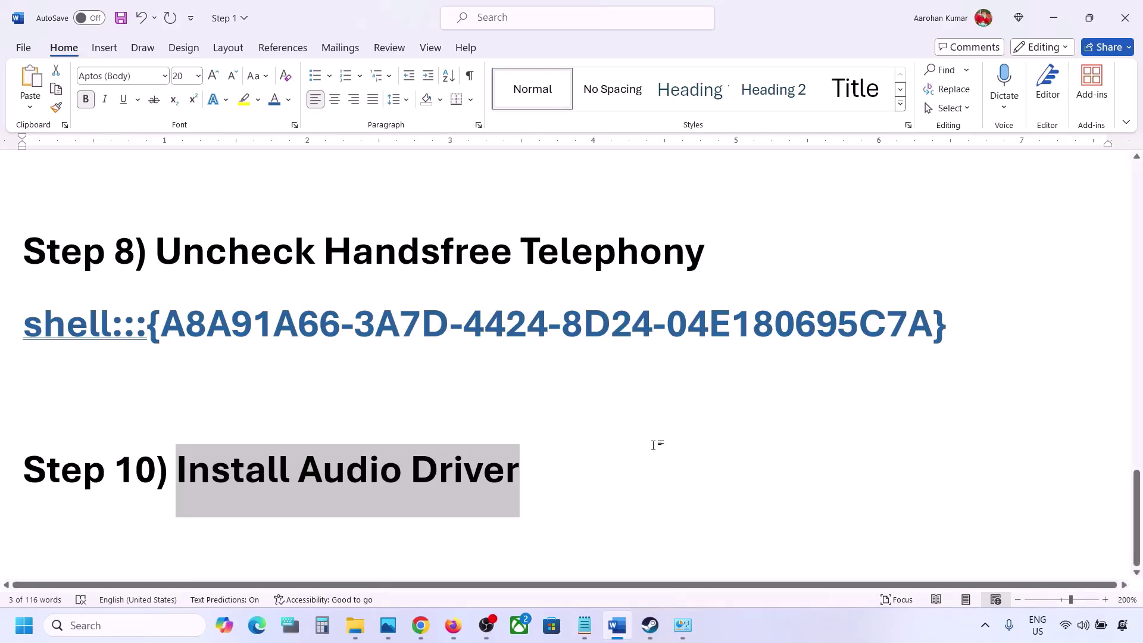
scroll(653, 445, up, 3)
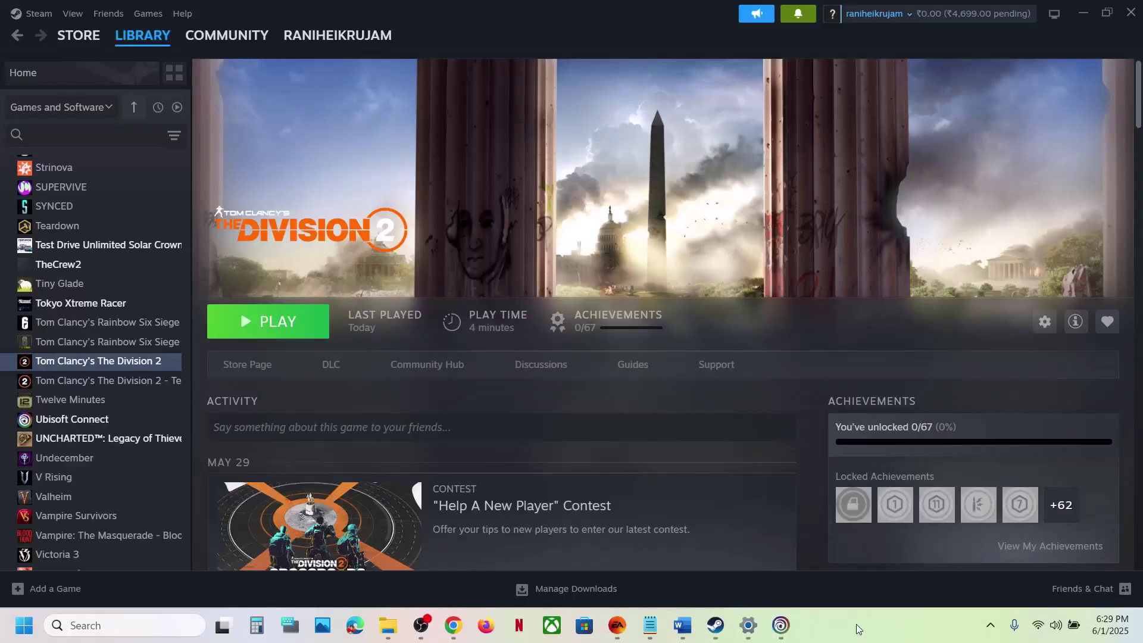
Check The Division 2's Installed Files page in Steam properties, then move over to Ubisoft Connect
right_click(132, 360)
mouse_move(189, 438)
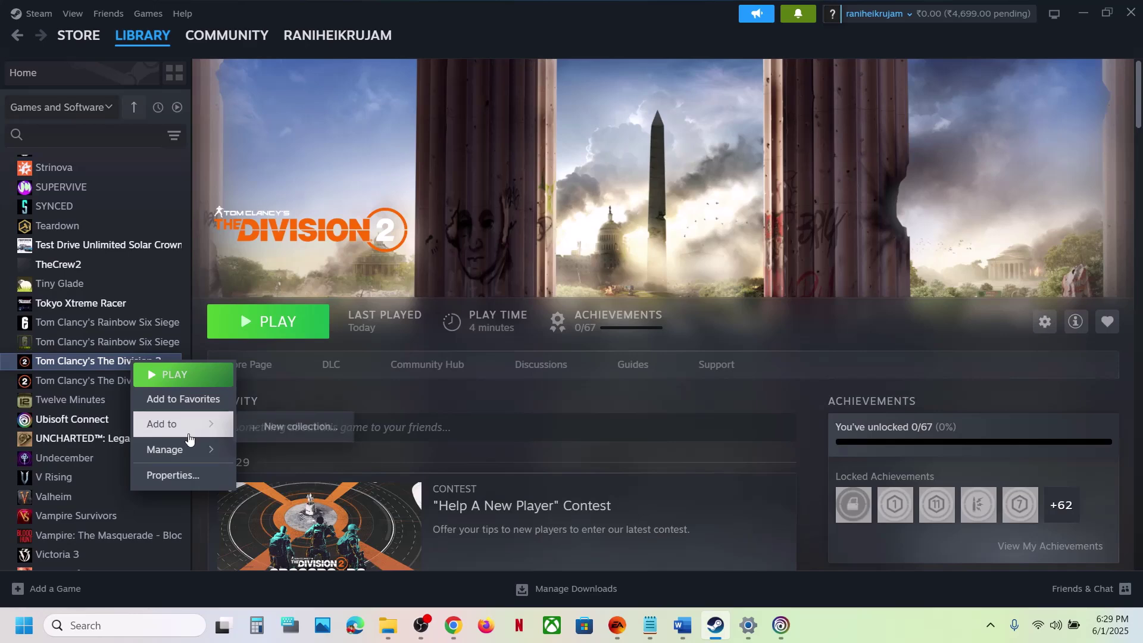
click(173, 474)
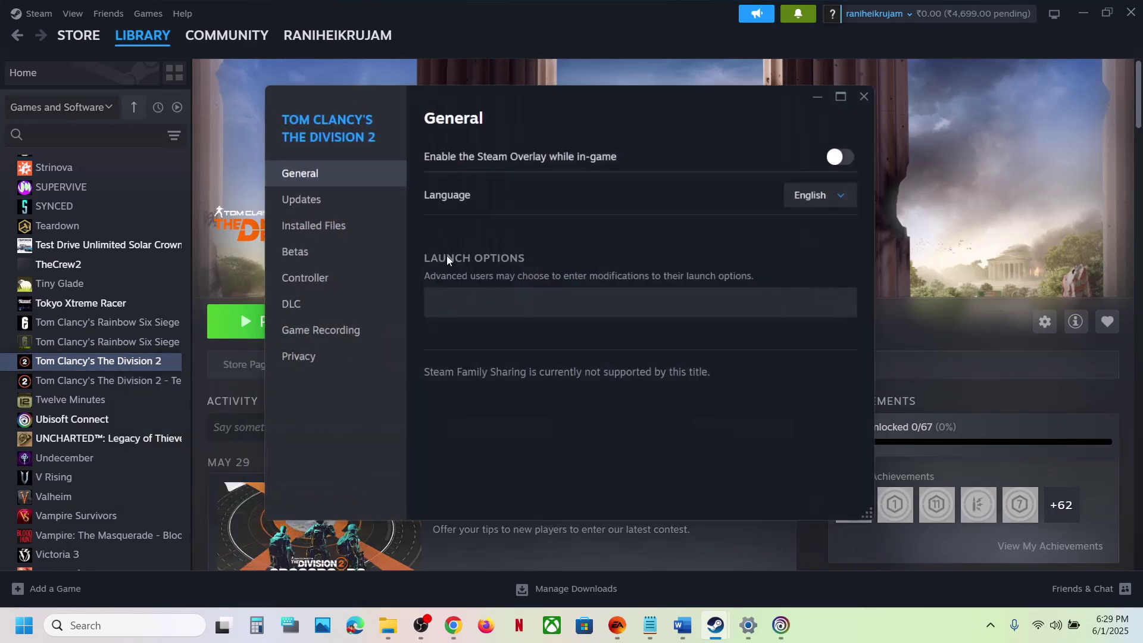
click(319, 237)
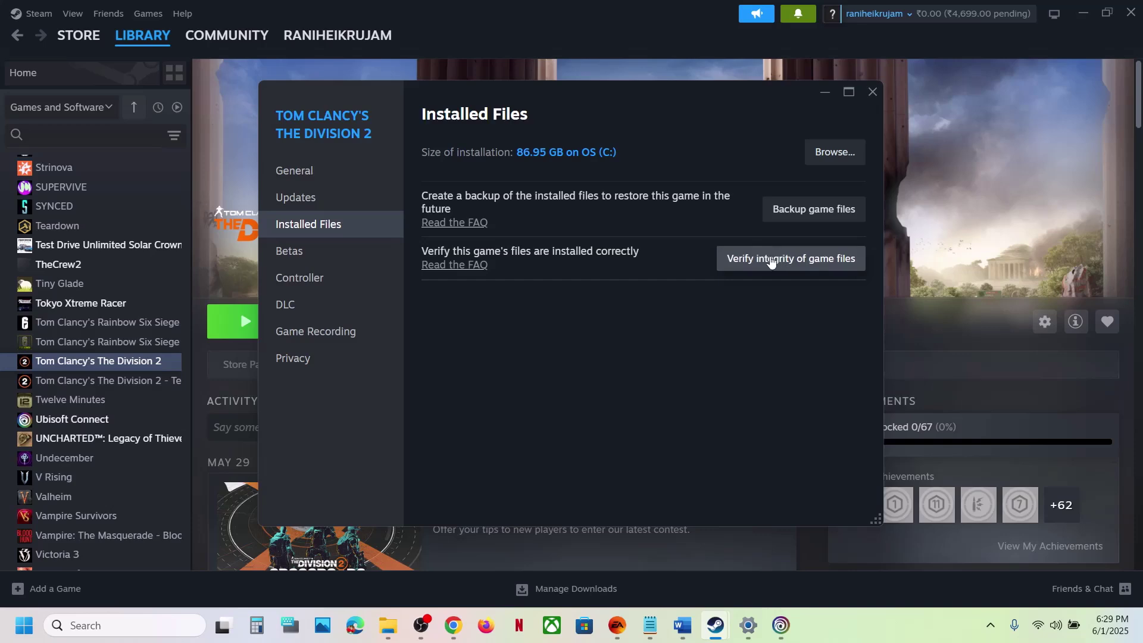
click(872, 93)
click(784, 619)
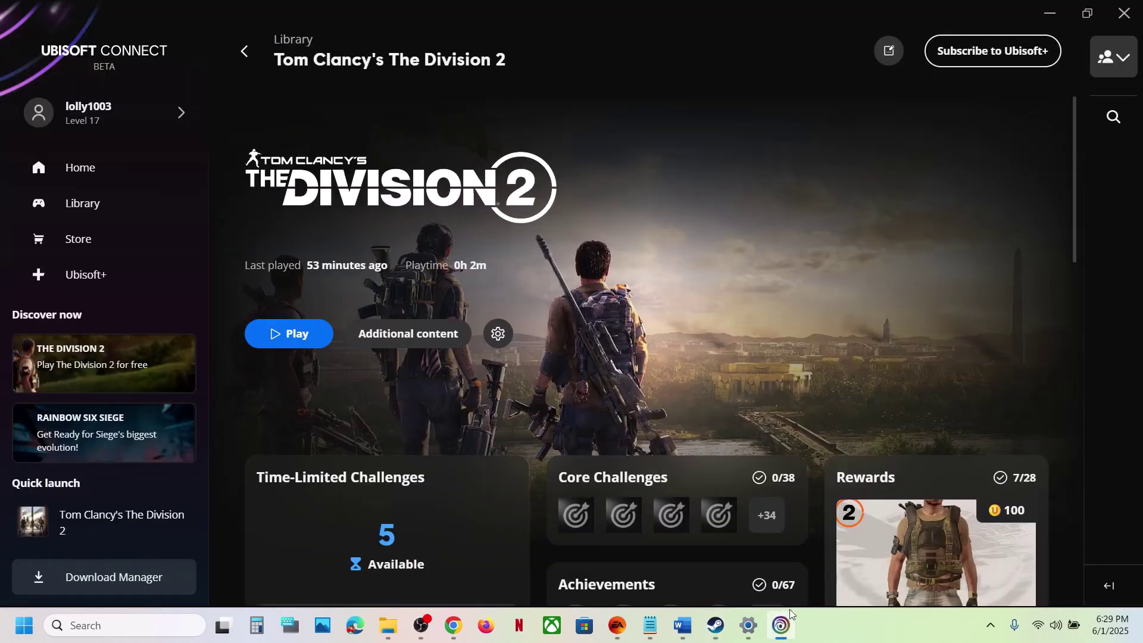
click(496, 336)
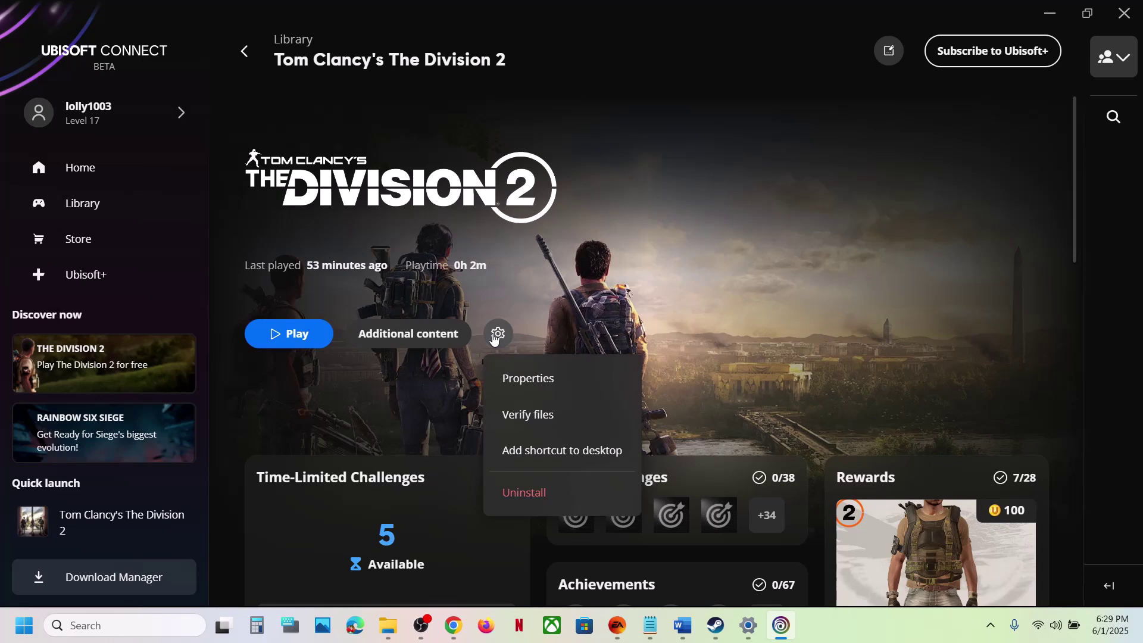
click(655, 281)
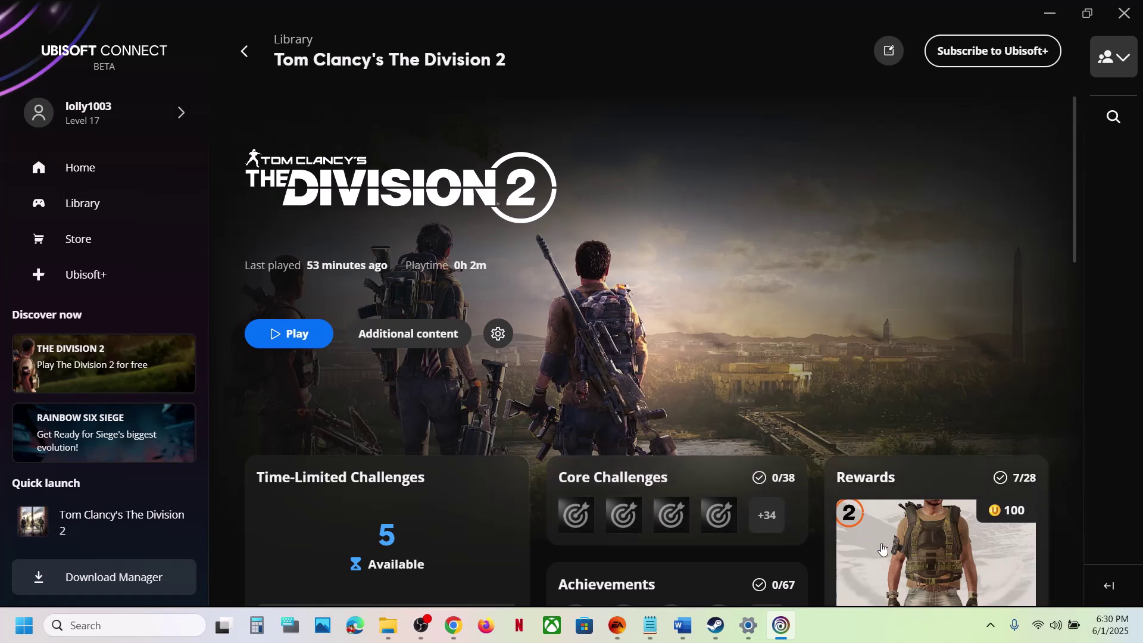
click(876, 621)
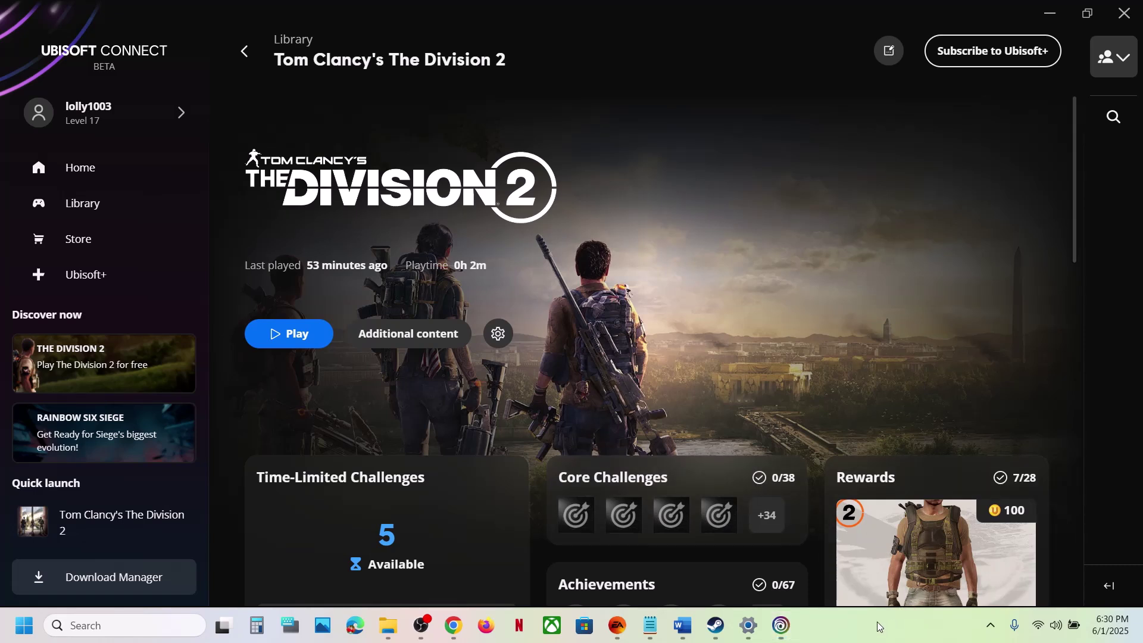